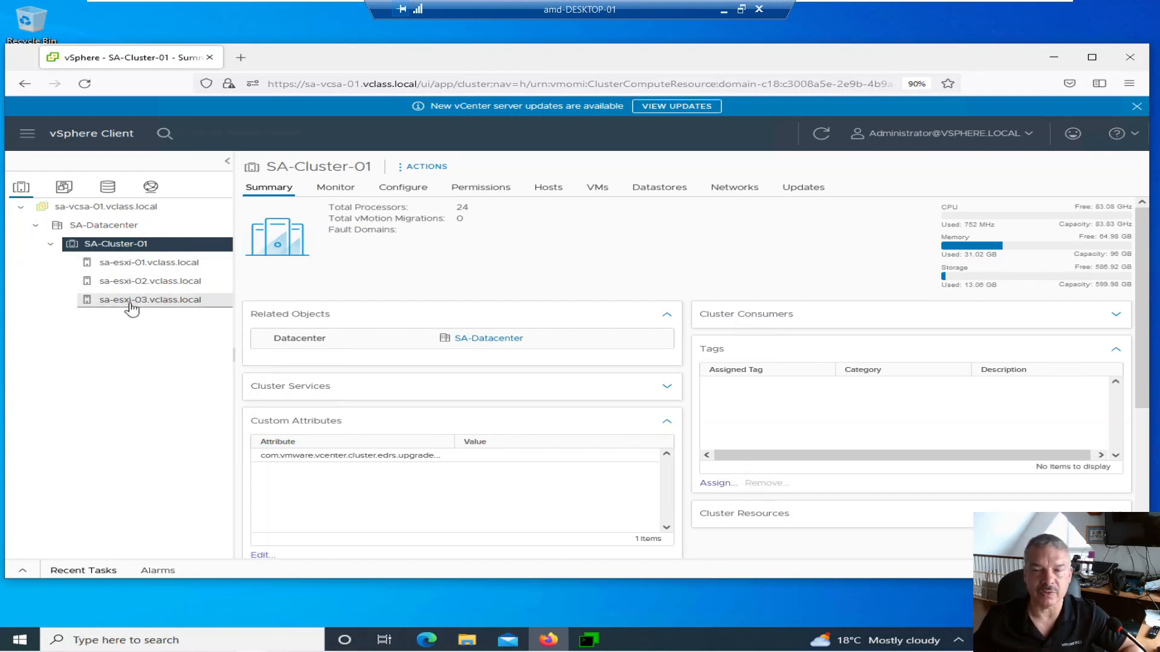
- Deploy an OVF template on SA-Cluster-01 from local file nsx-unified-appliance-4.1.0.0.0.21333676-le.ova
right_click(134, 247)
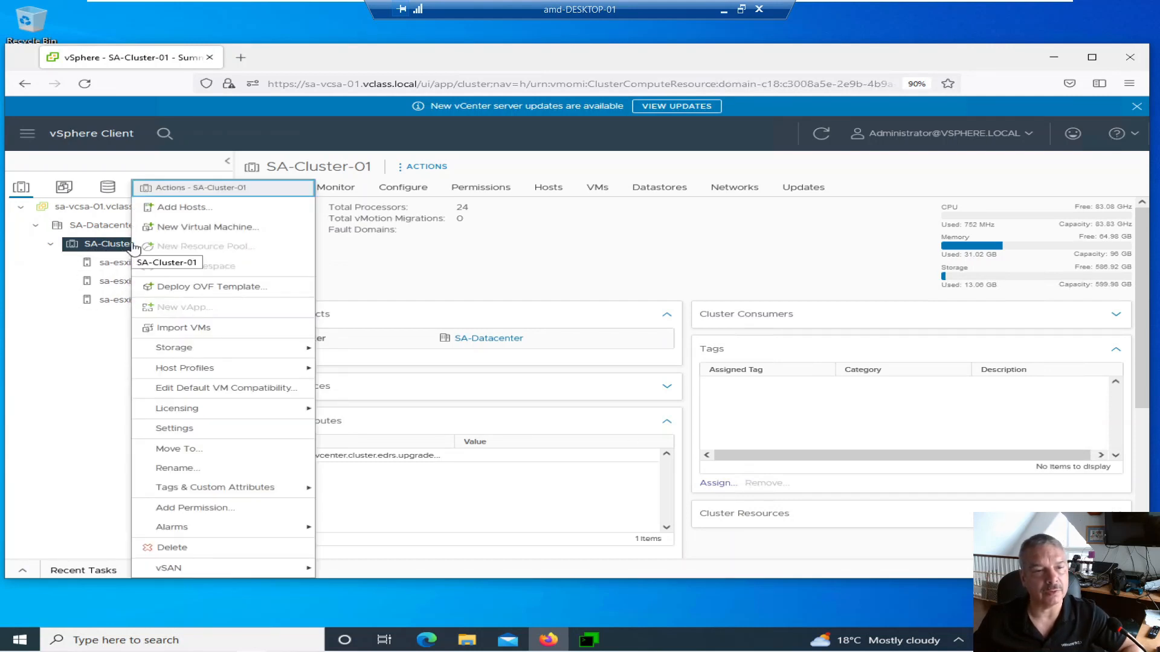
left_click(156, 288)
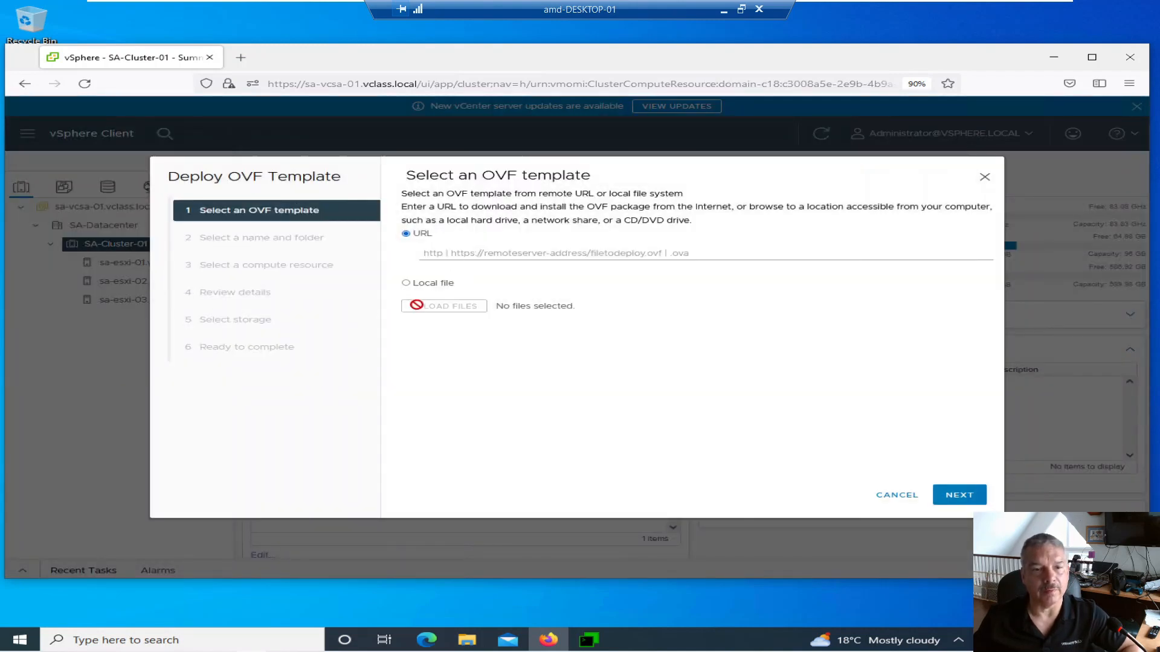
left_click(405, 283)
left_click(411, 326)
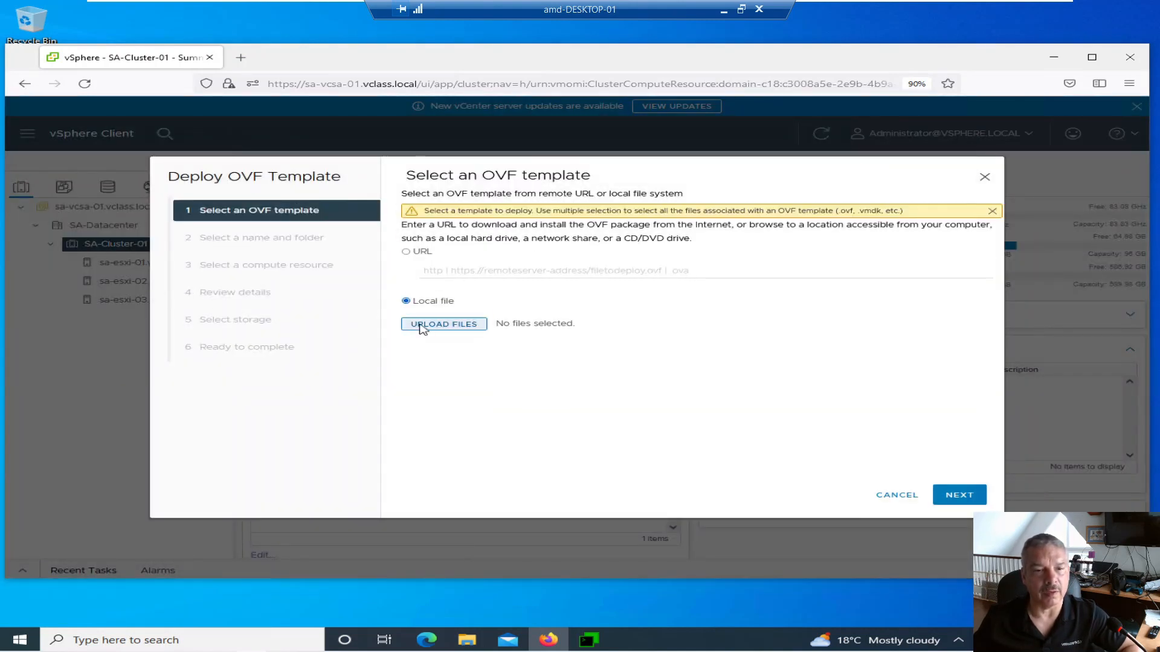
left_click(266, 134)
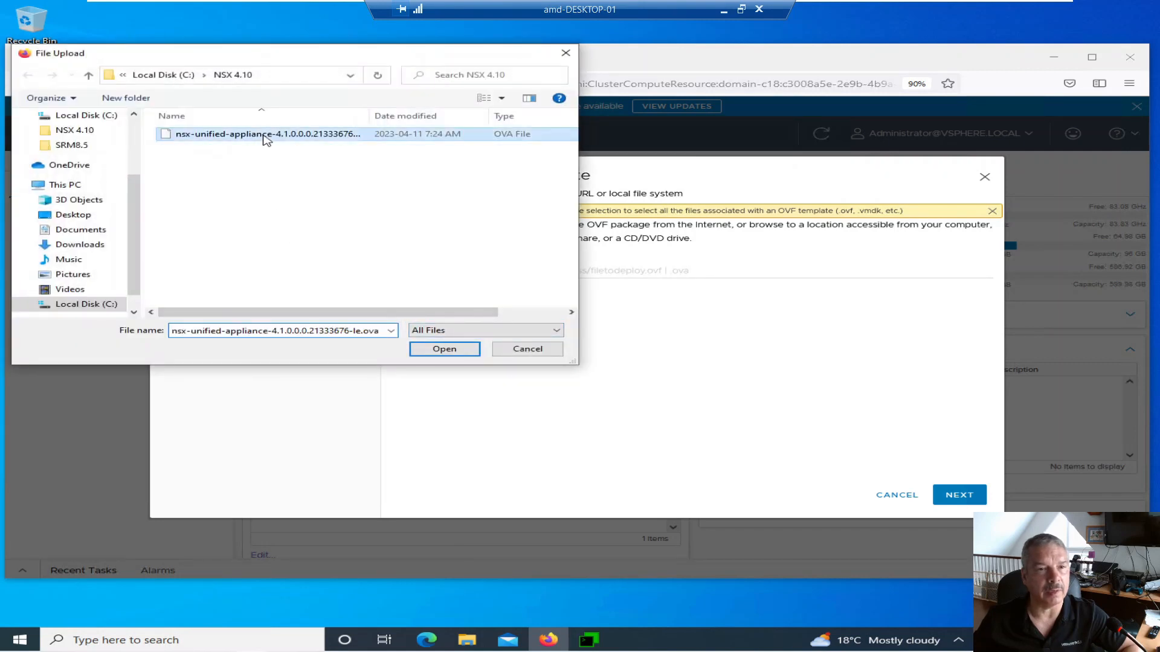
left_click(427, 350)
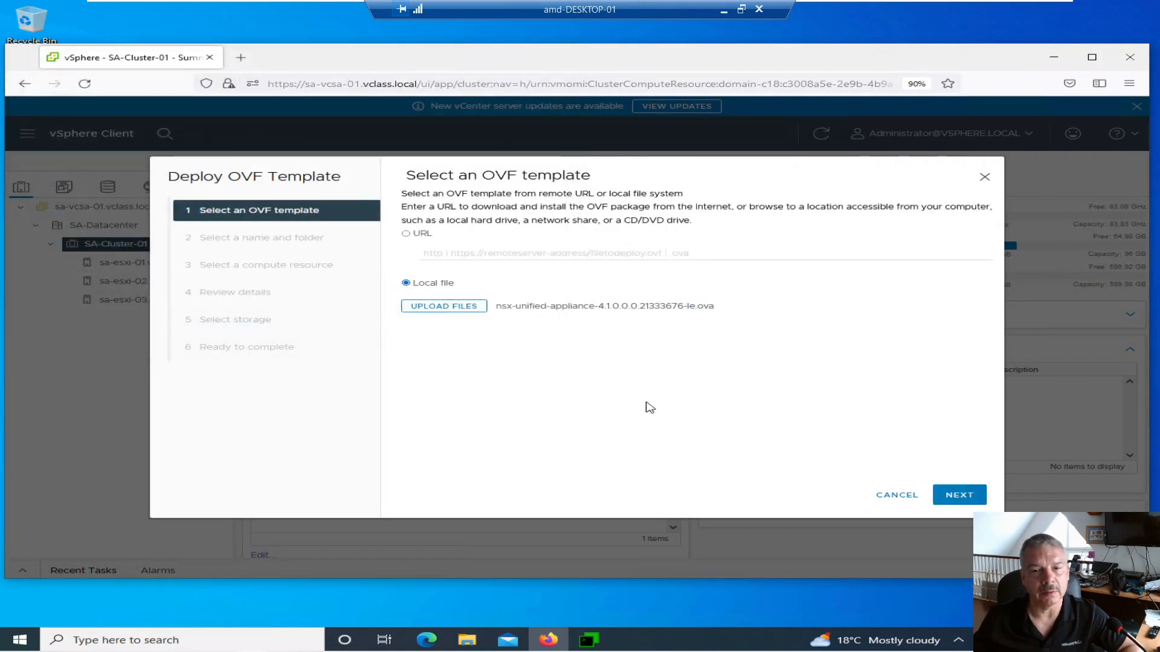
left_click(985, 501)
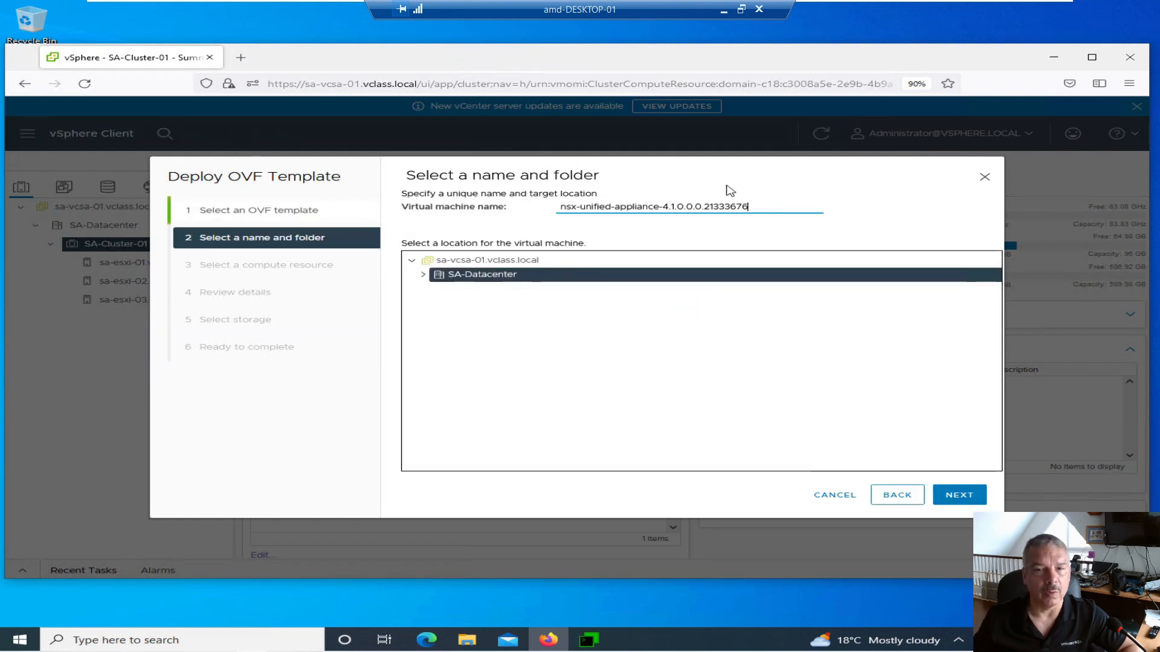
- Name the VM sa-nsxmgr-01 and keep SA-Cluster-01 as its compute resource
left_click_drag(767, 206, 559, 199)
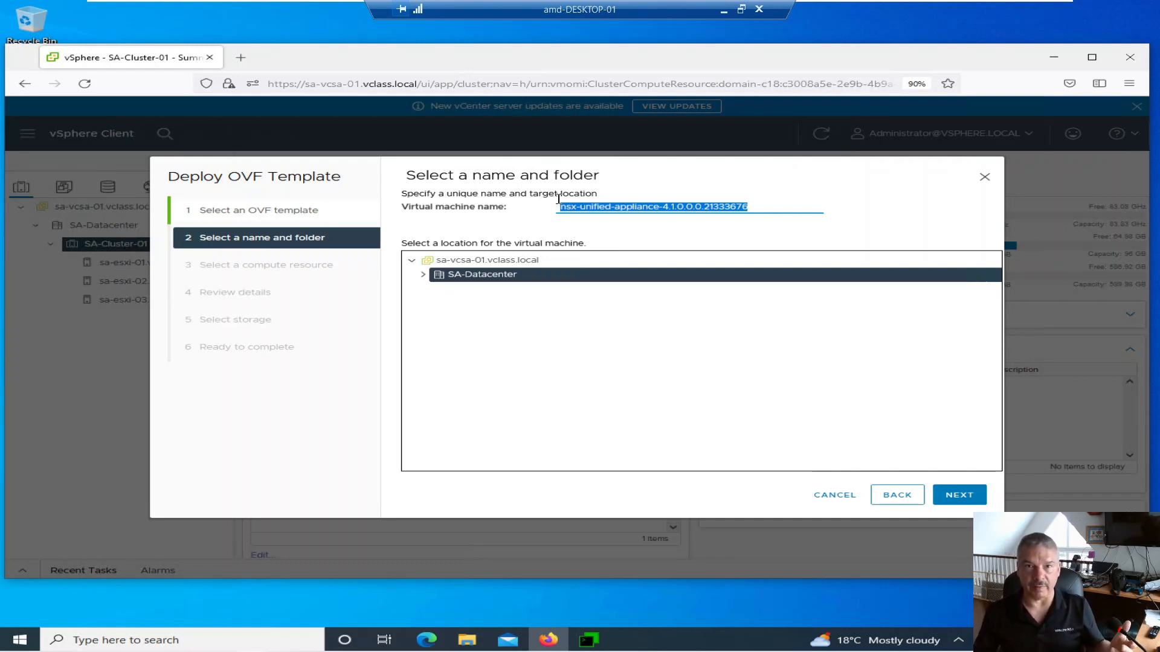
type("sa-")
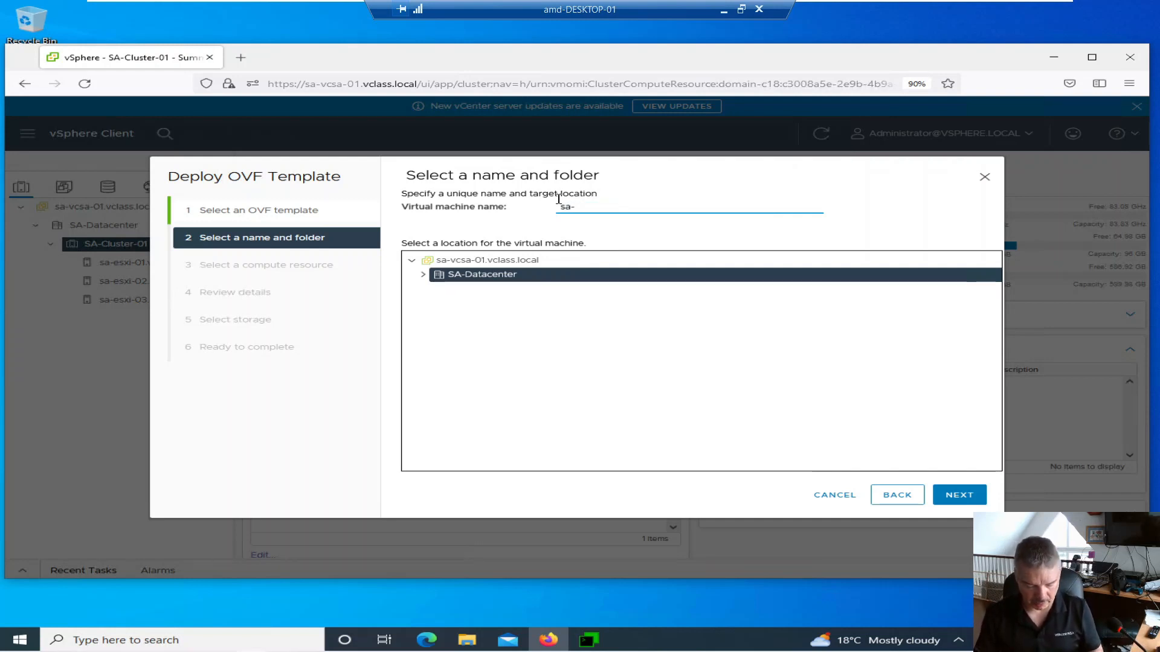
type("nsxmgr-01")
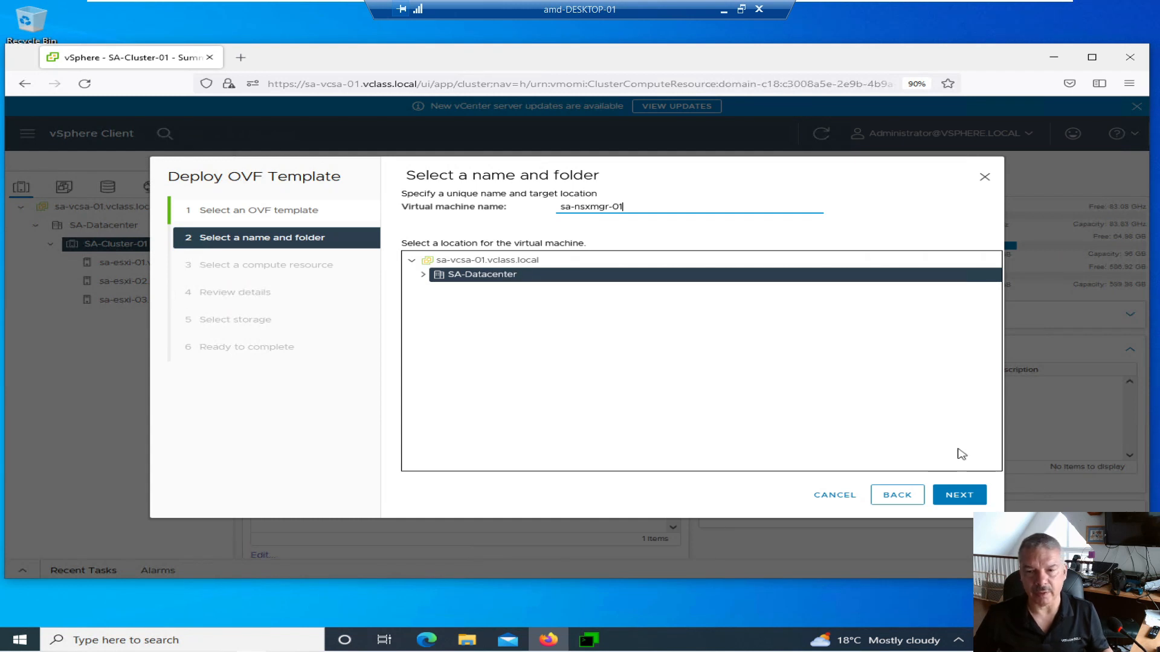
left_click(964, 496)
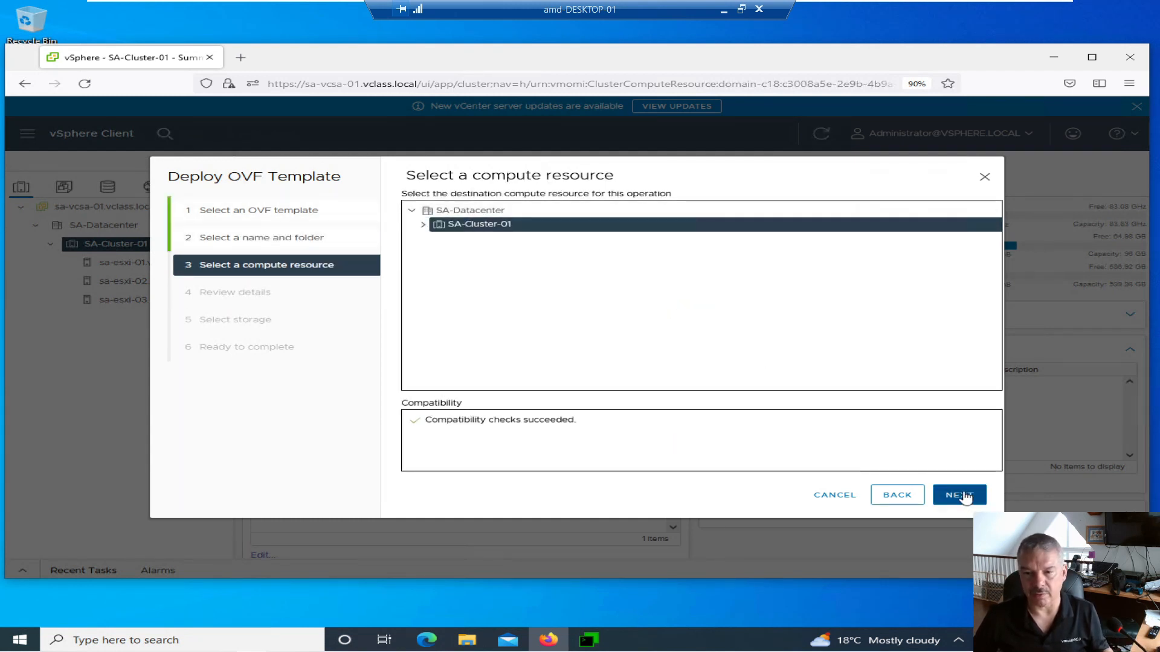
left_click(961, 494)
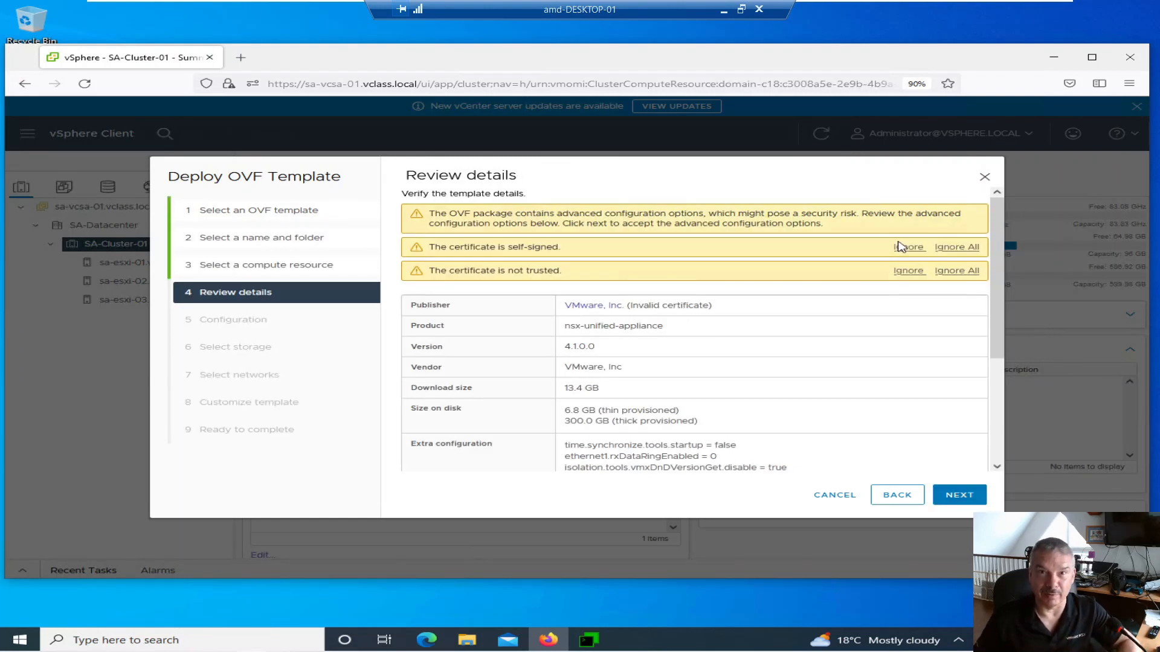
- Ignore all certificate warnings and compare the ExtraSmall and Small deployment sizes
left_click(953, 247)
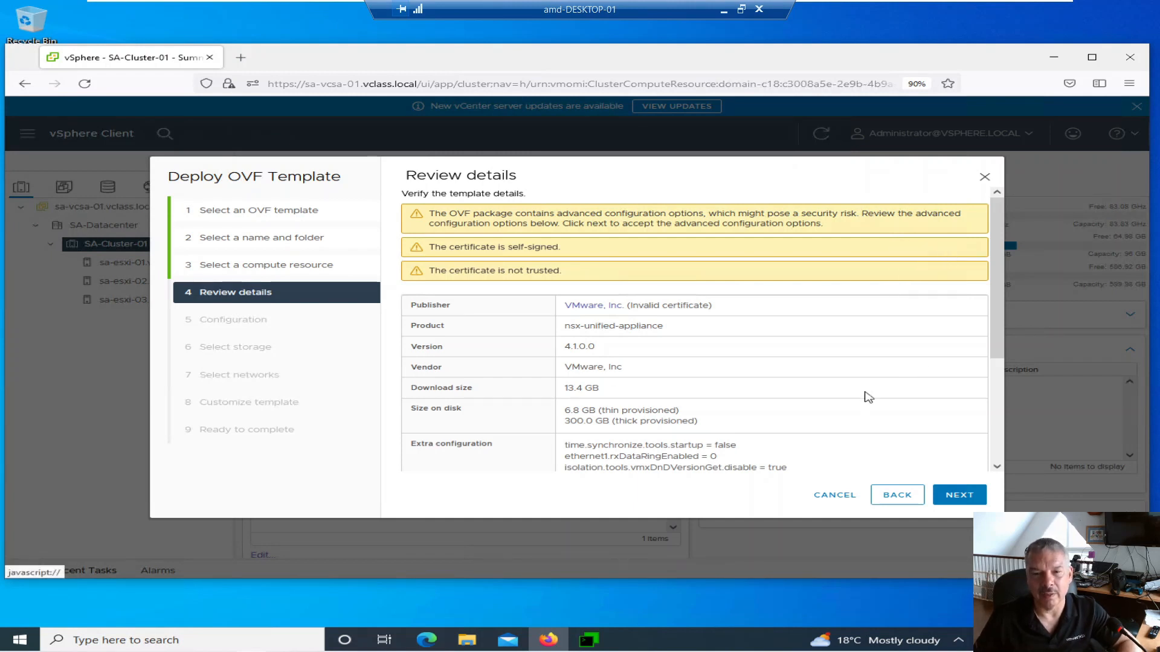
left_click(960, 496)
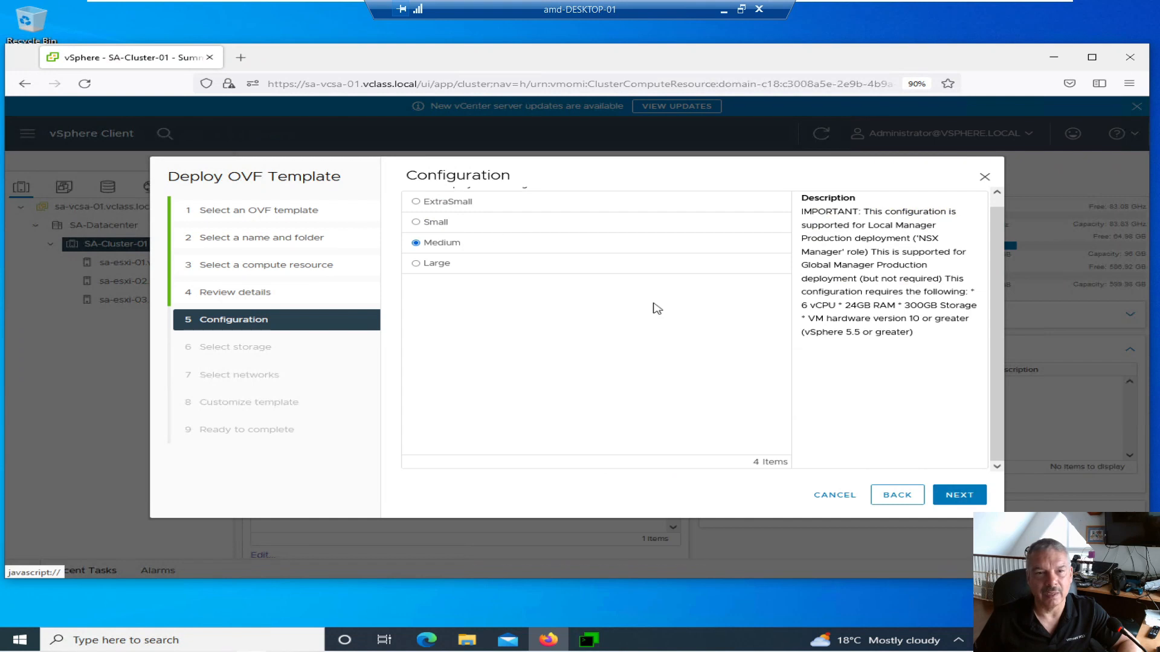
left_click(417, 222)
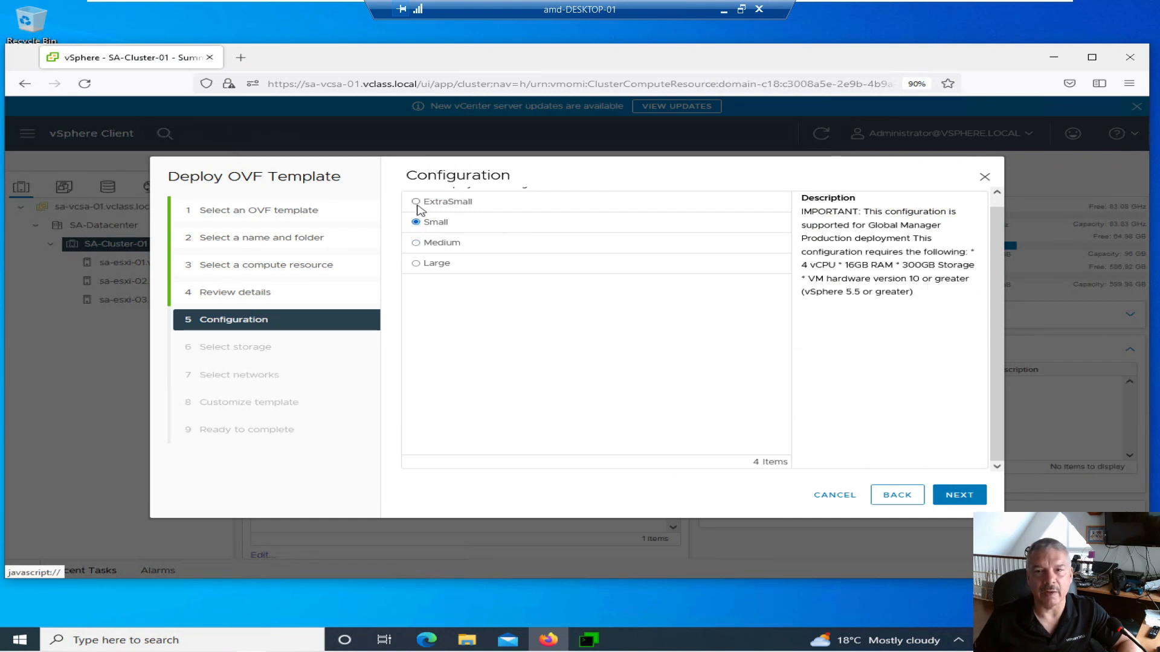
left_click(419, 204)
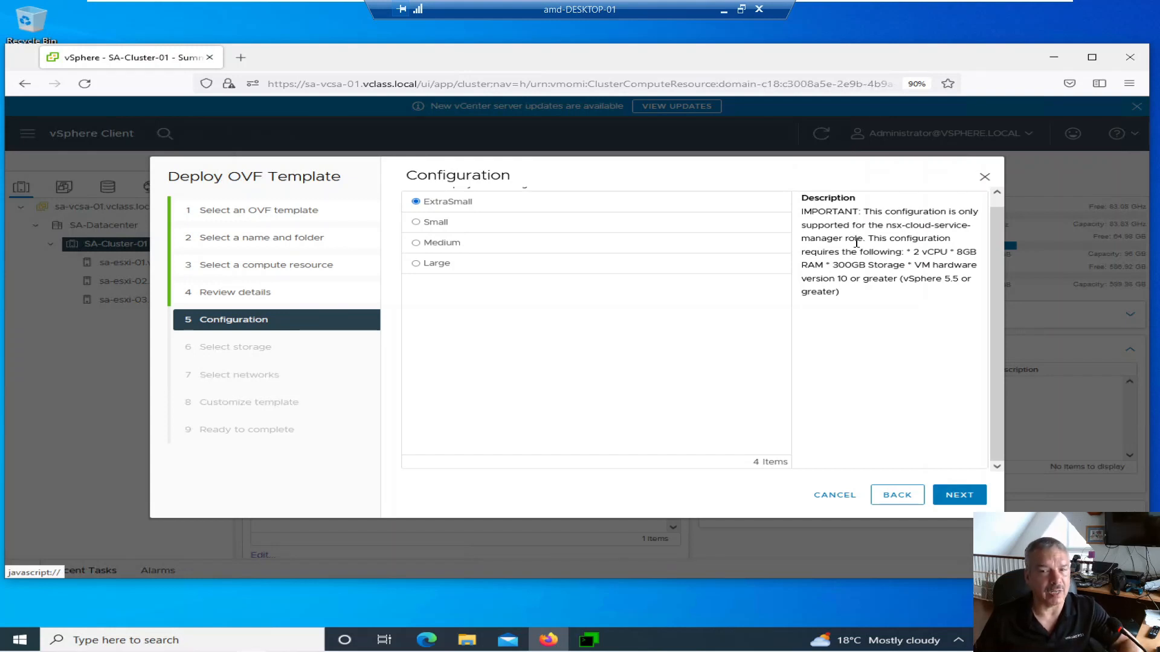
left_click(433, 223)
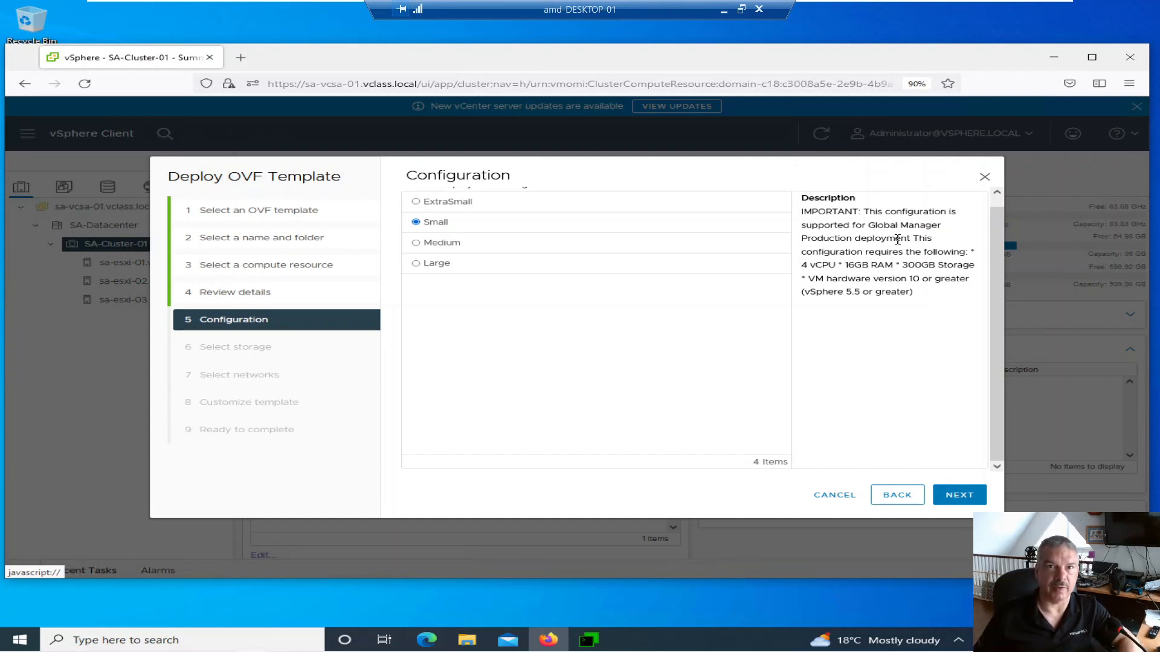
- Review the Medium and Large sizes, then settle on Small (4 vCPU, 16GB RAM, 300GB)
left_click(448, 248)
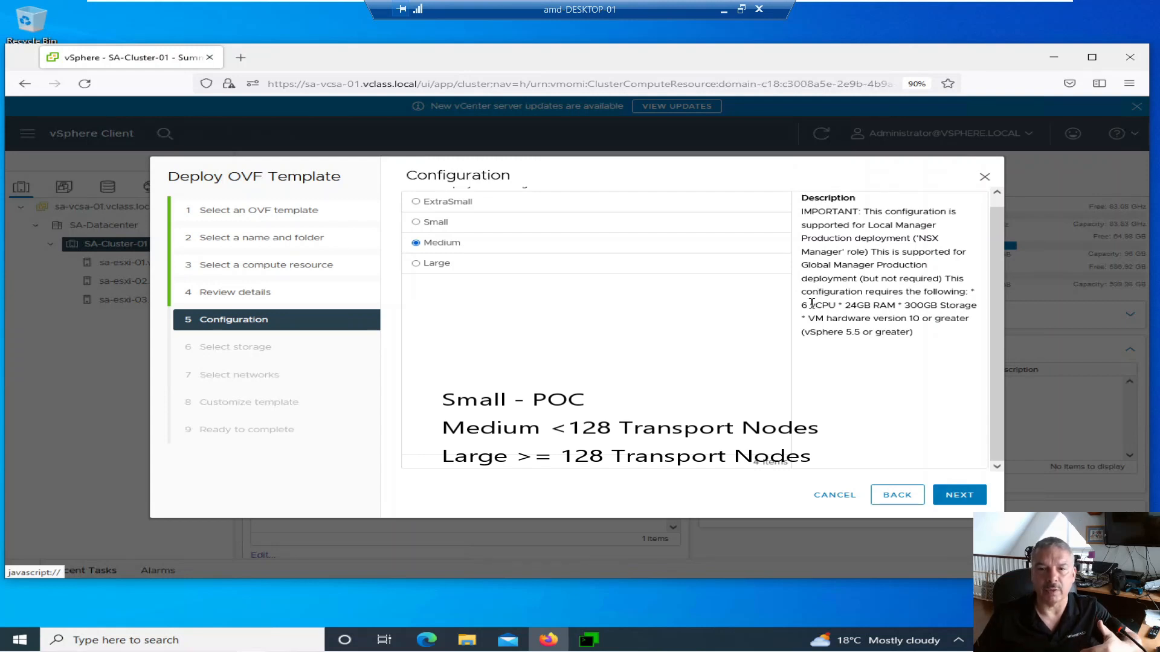
left_click_drag(800, 306, 872, 306)
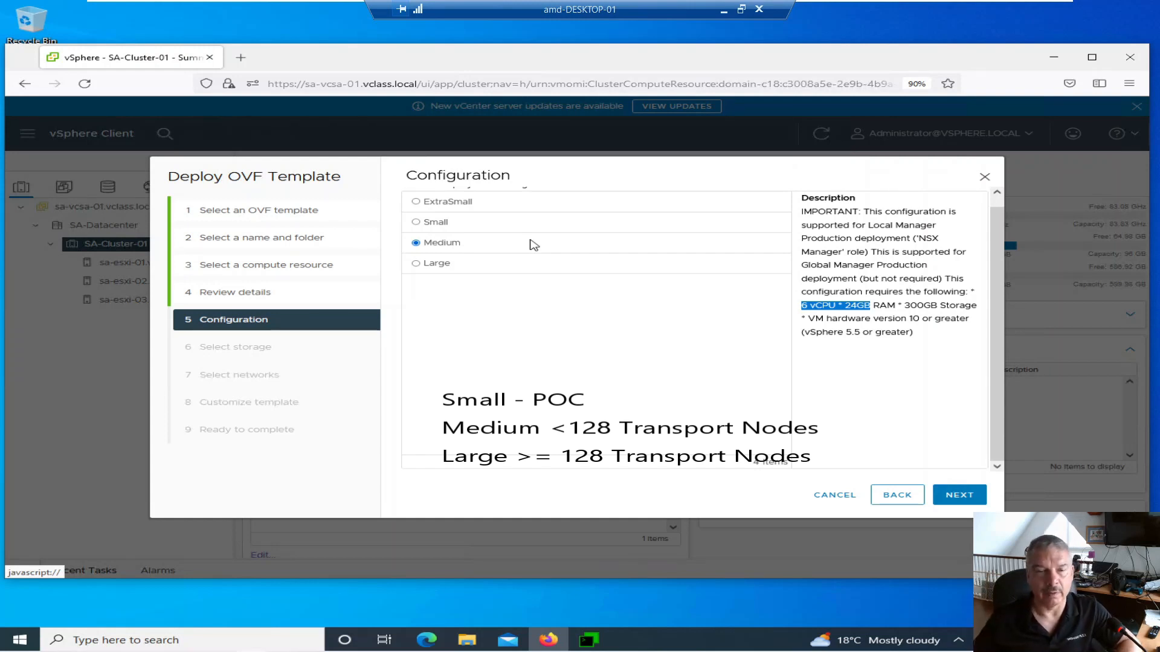
left_click(439, 267)
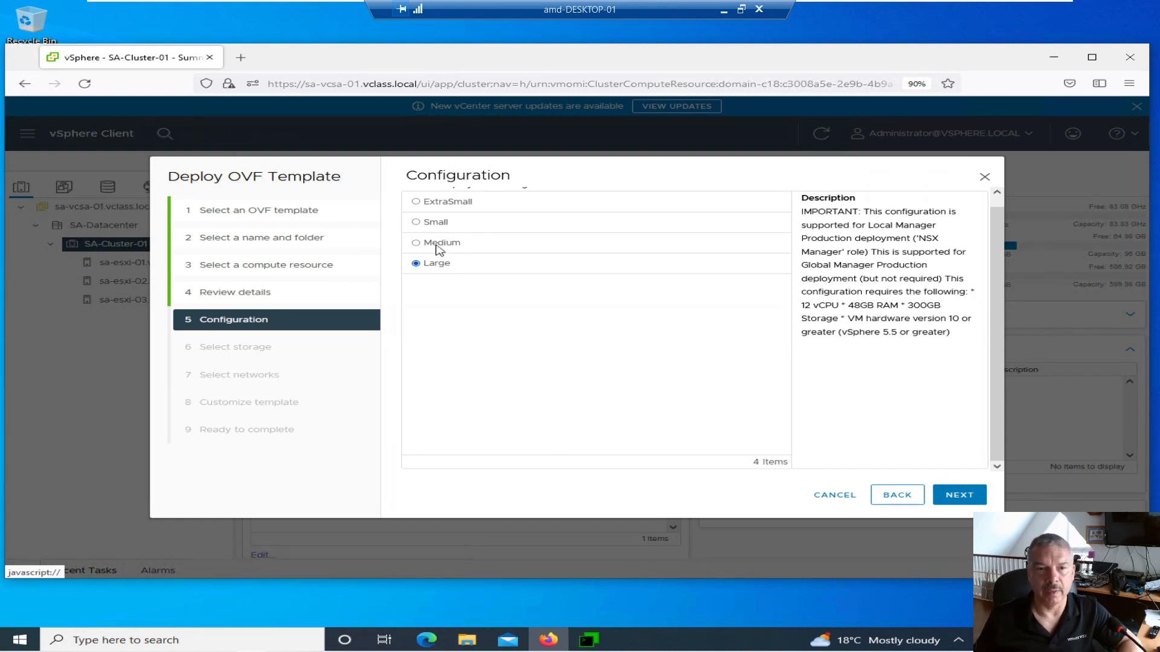
left_click(423, 223)
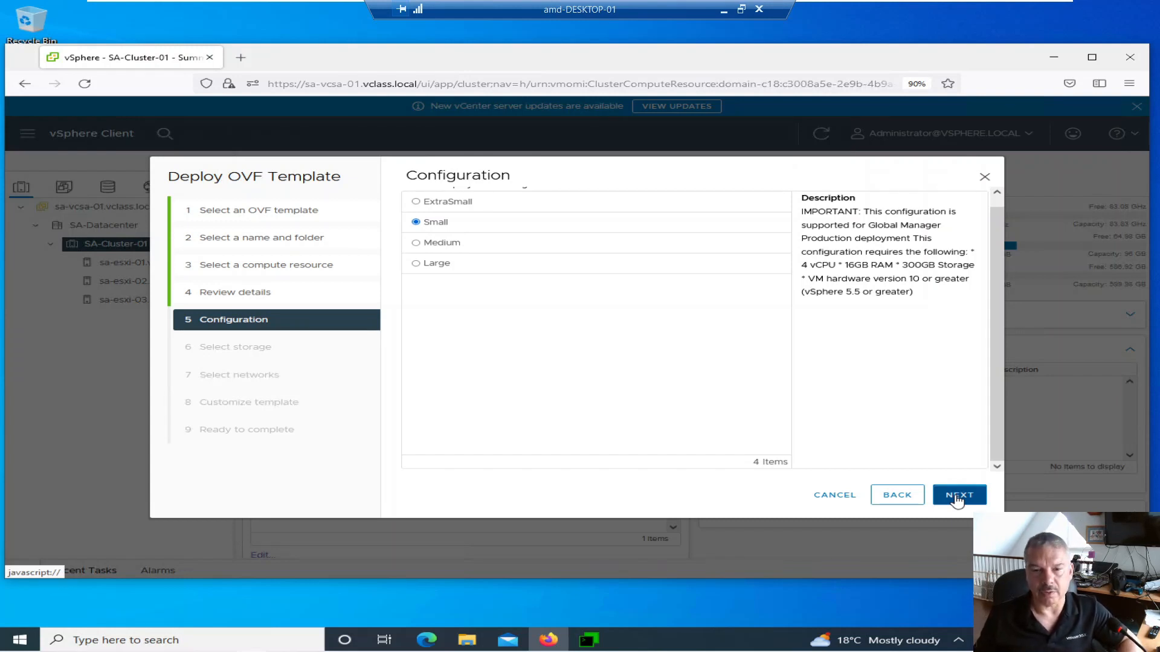
left_click(958, 496)
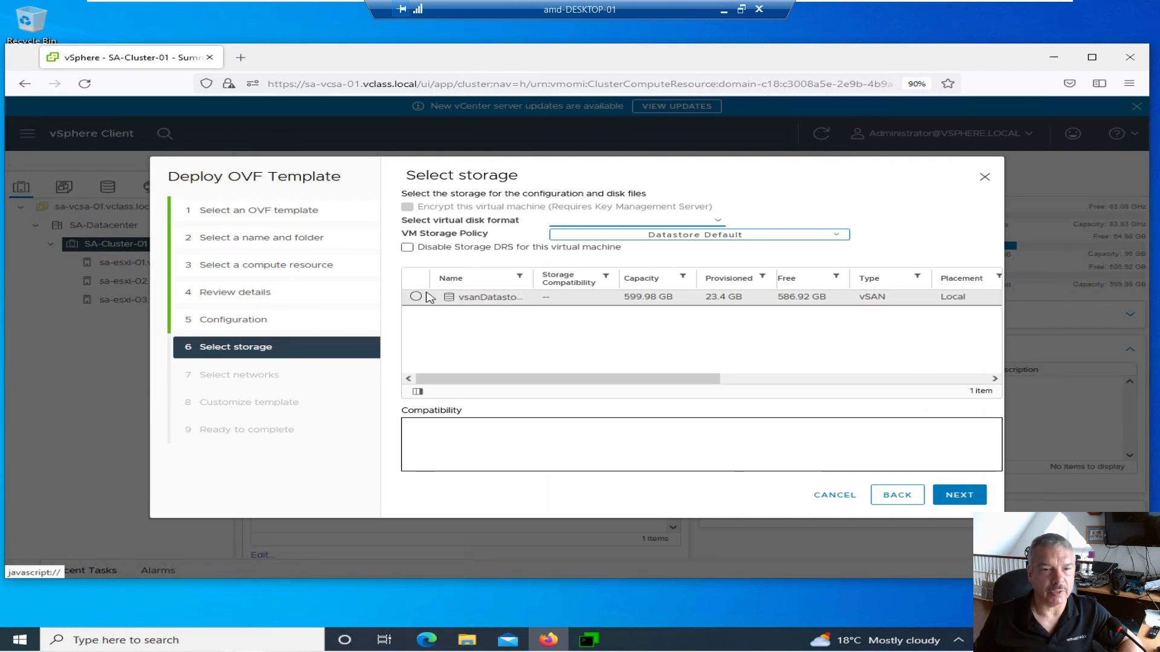
- Store the appliance on vsanDatastore and map its network to Management using IPv4
left_click(417, 297)
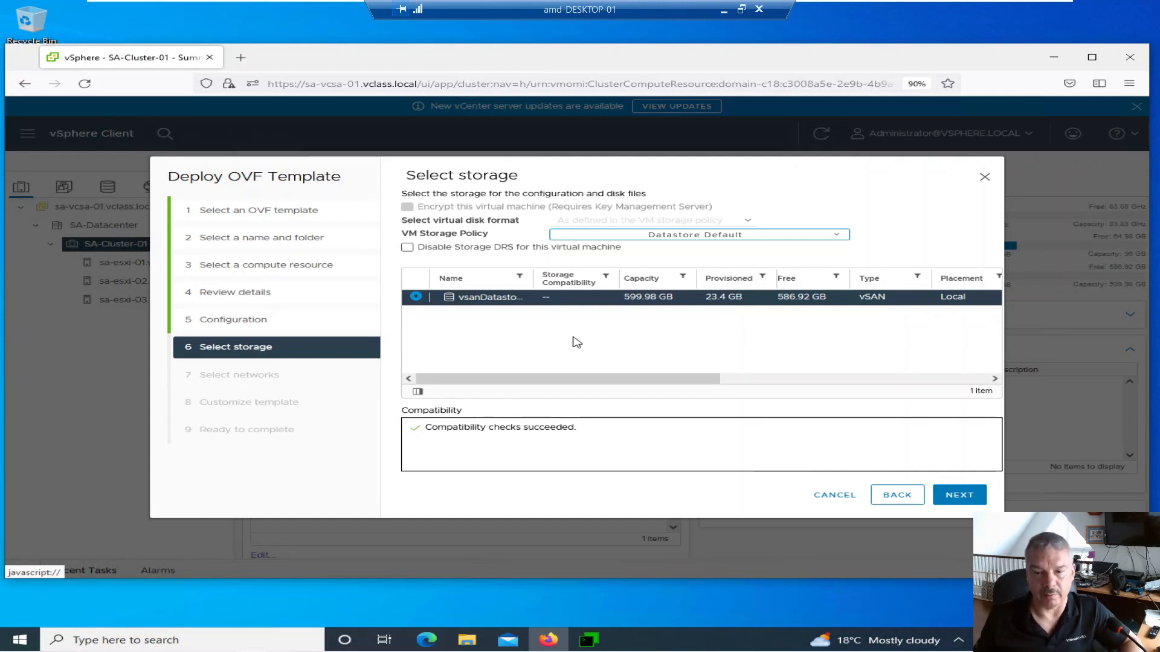
left_click(951, 496)
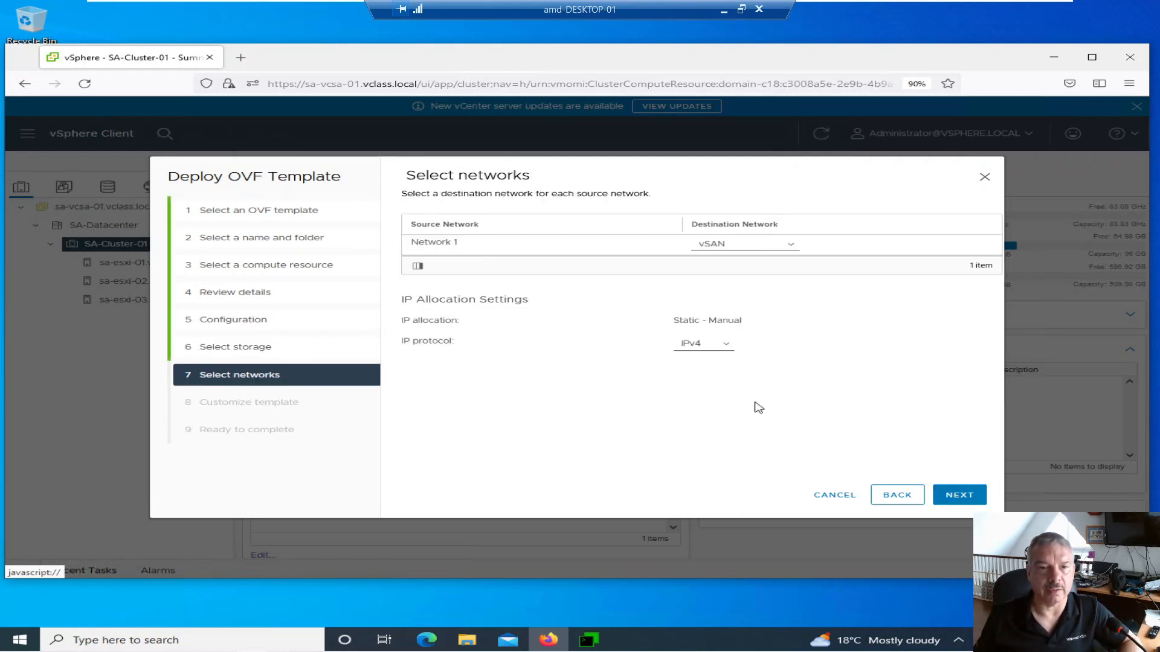
left_click(741, 248)
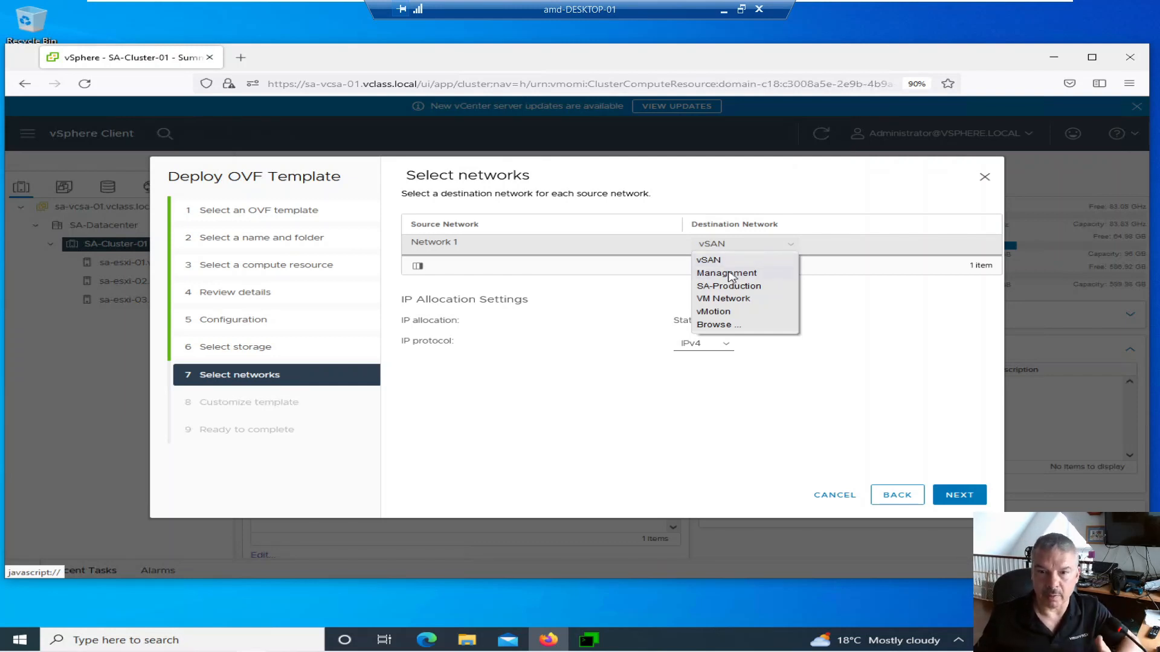
left_click(731, 276)
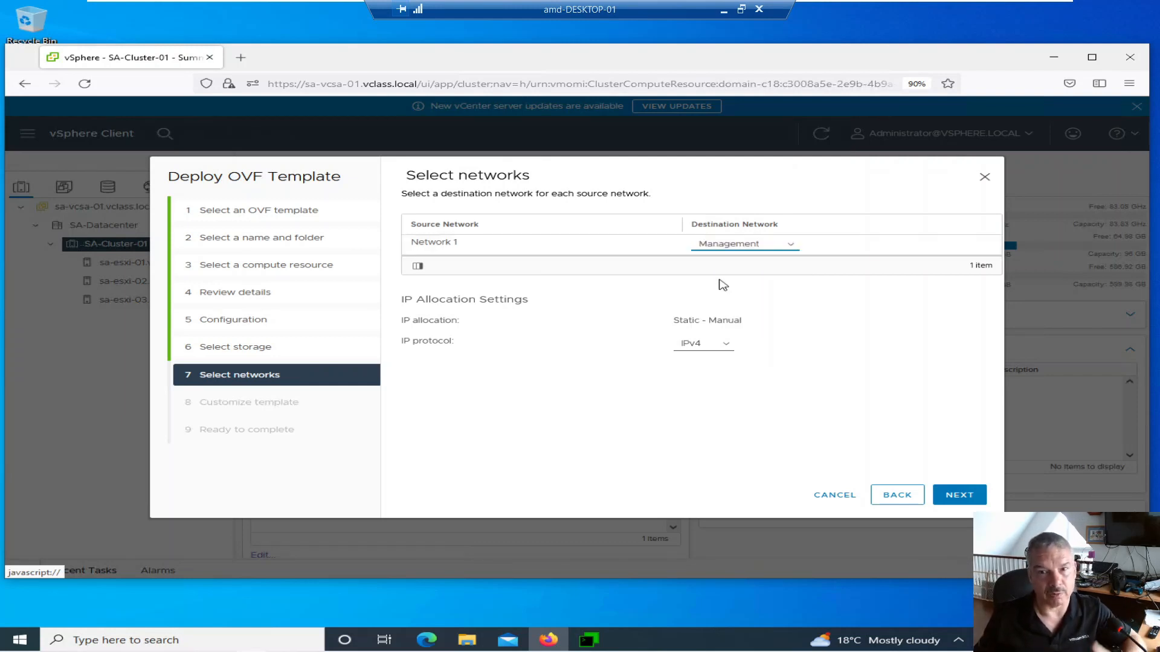
left_click(681, 348)
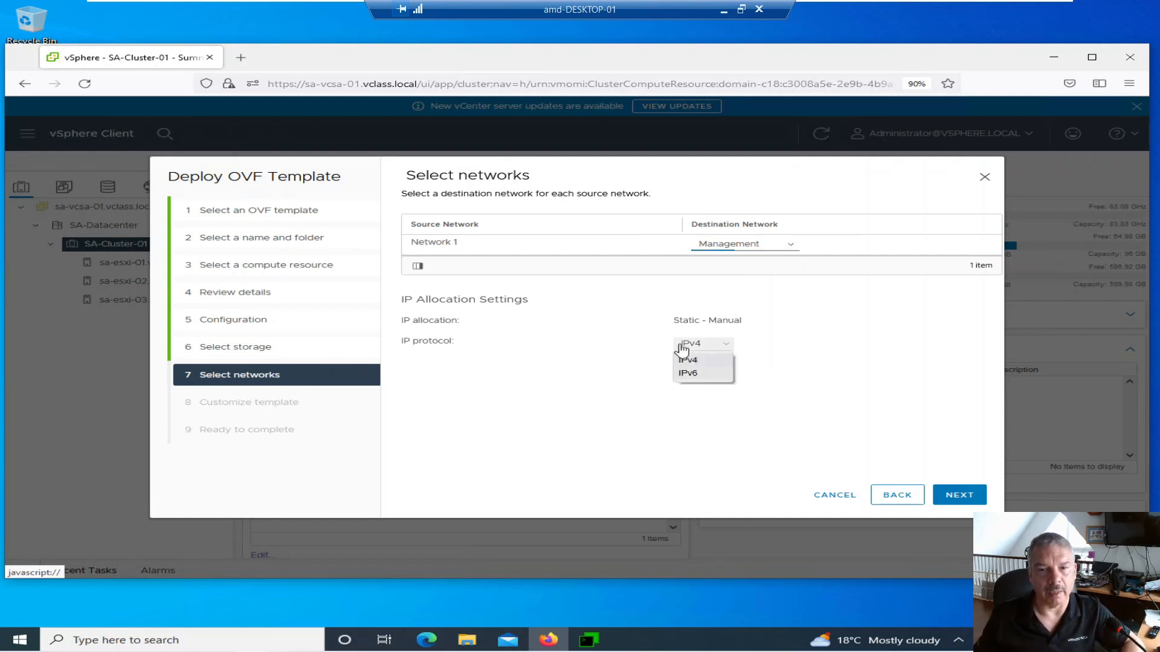
left_click(682, 349)
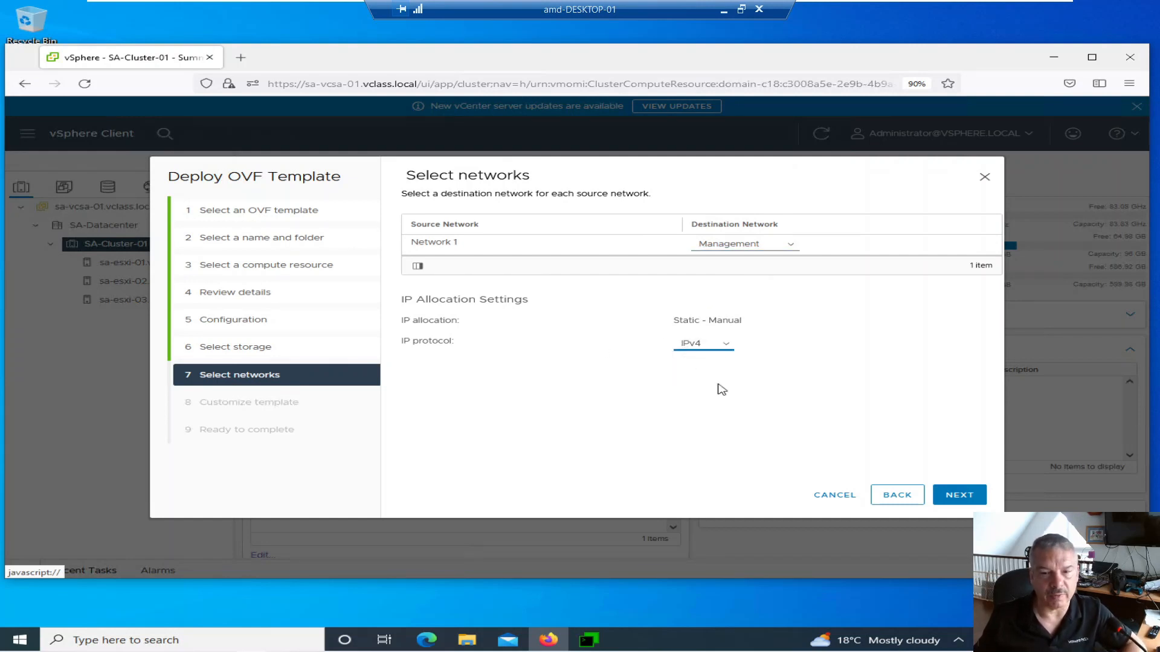
left_click(964, 497)
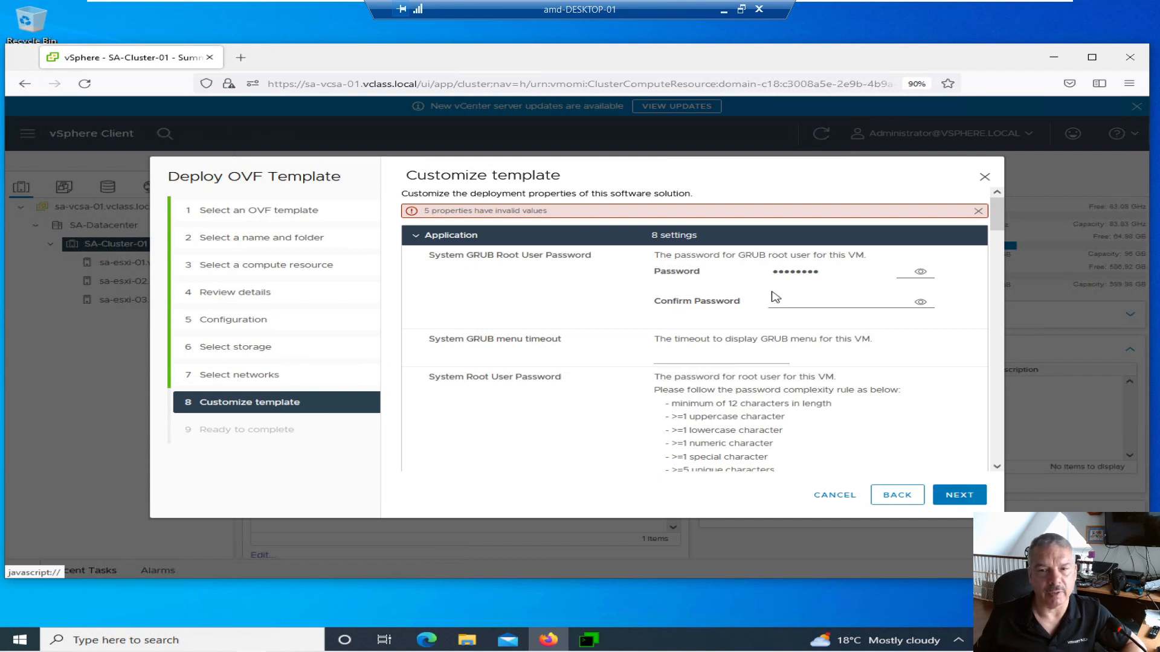
- Set a new GRUB root password, copy it, and paste it into the confirmation
double_click(828, 271)
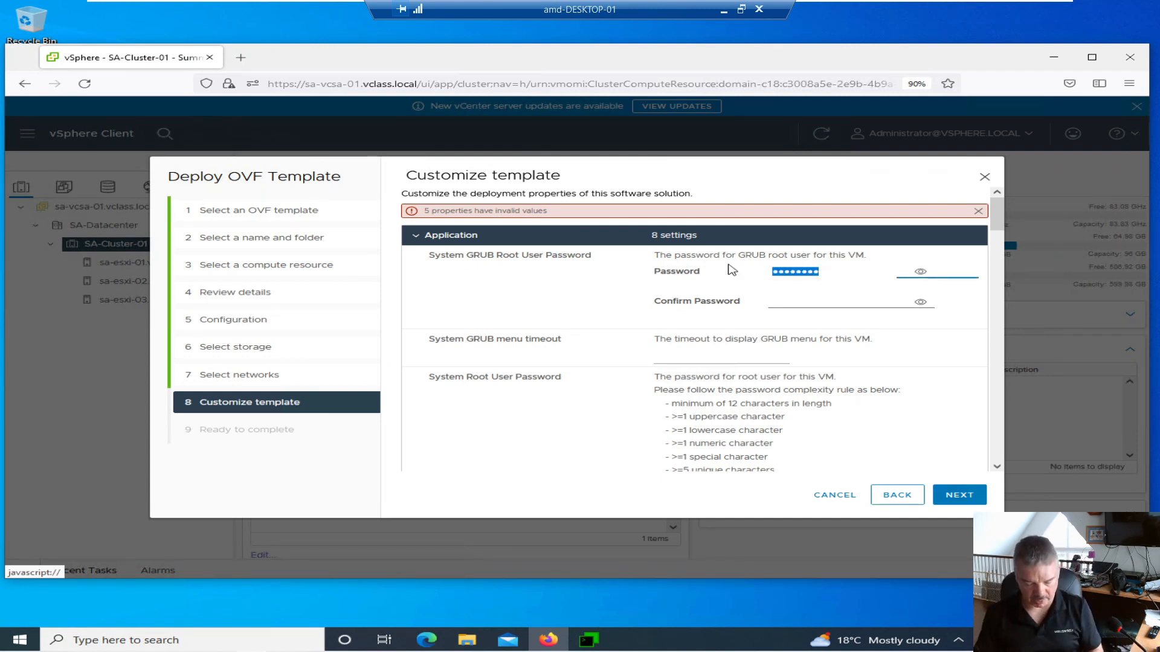
type("••••")
key("BackSpace")
key("BackSpace")
key("BackSpace")
key("BackSpace")
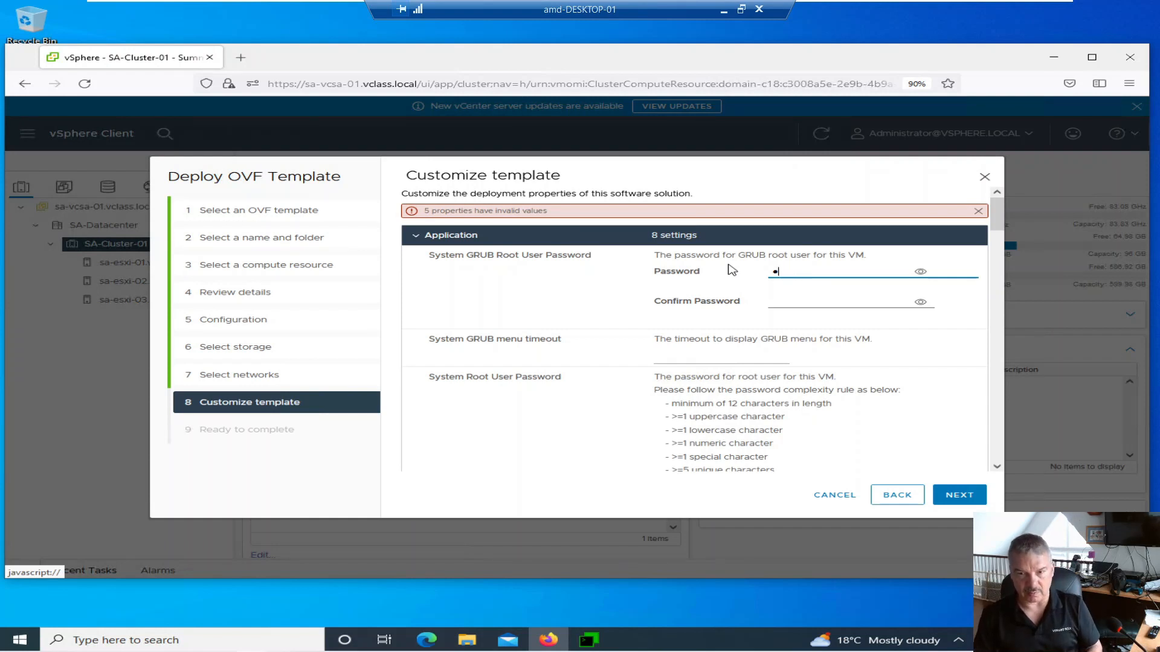
type("•••")
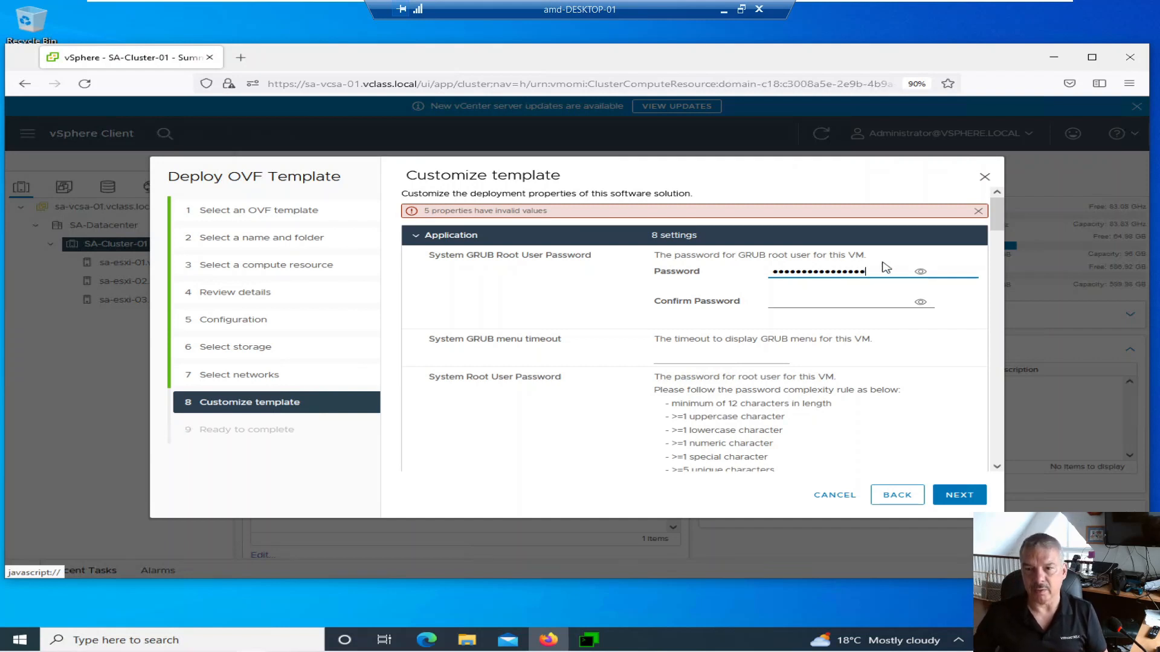
left_click(920, 273)
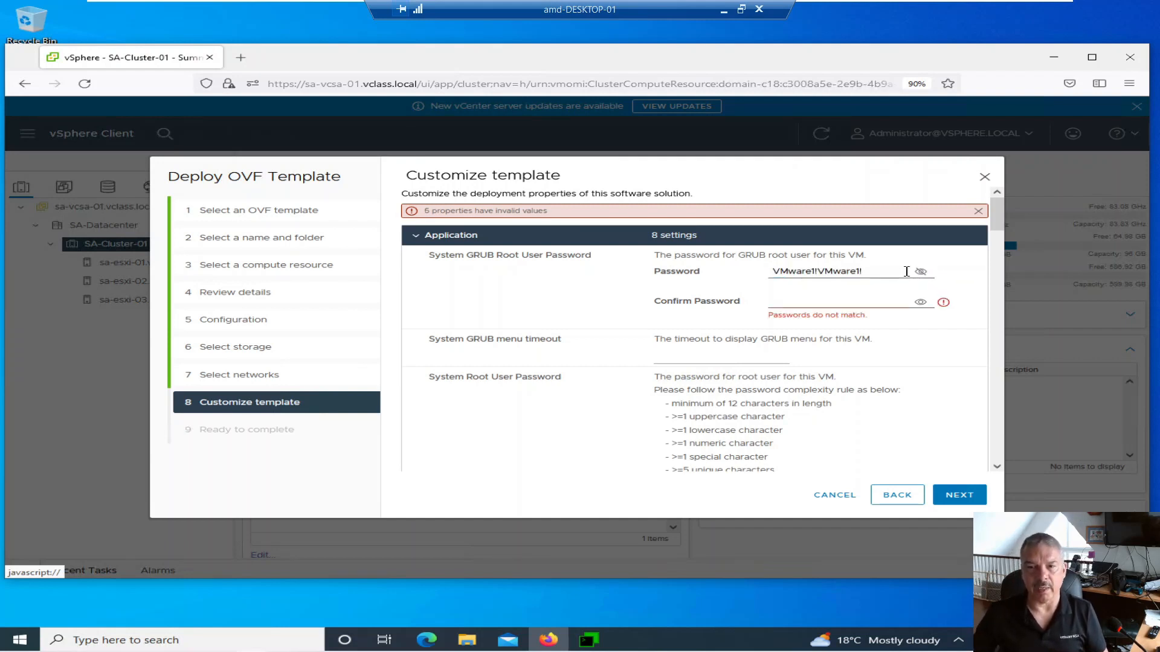
left_click_drag(888, 269, 757, 263)
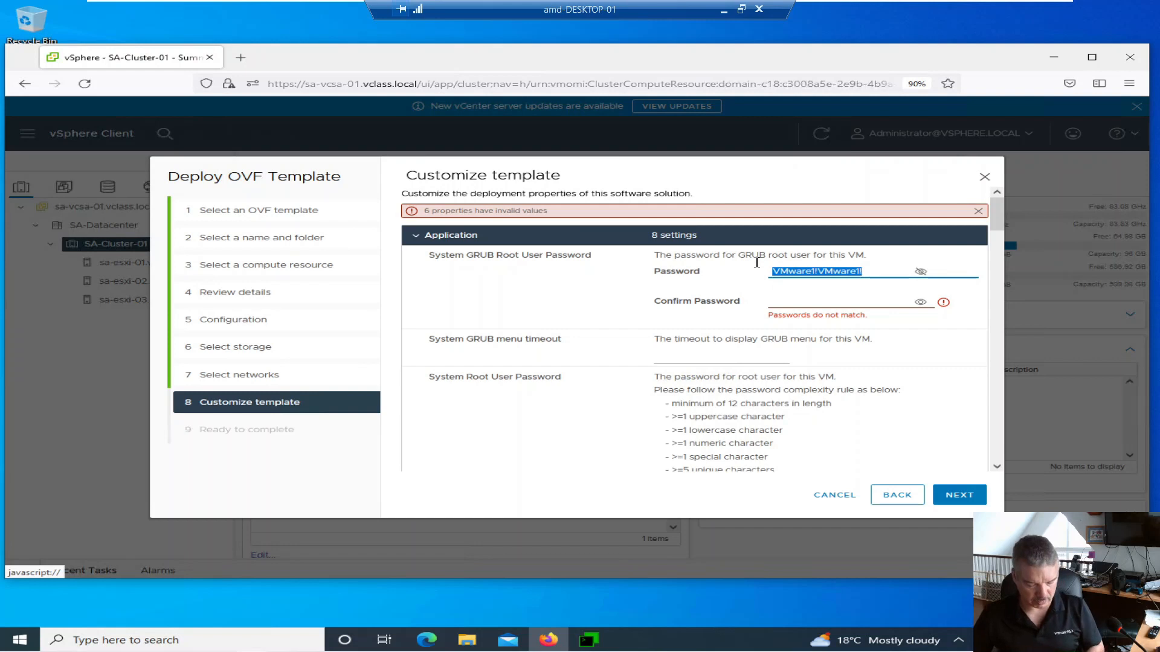
left_click(788, 305)
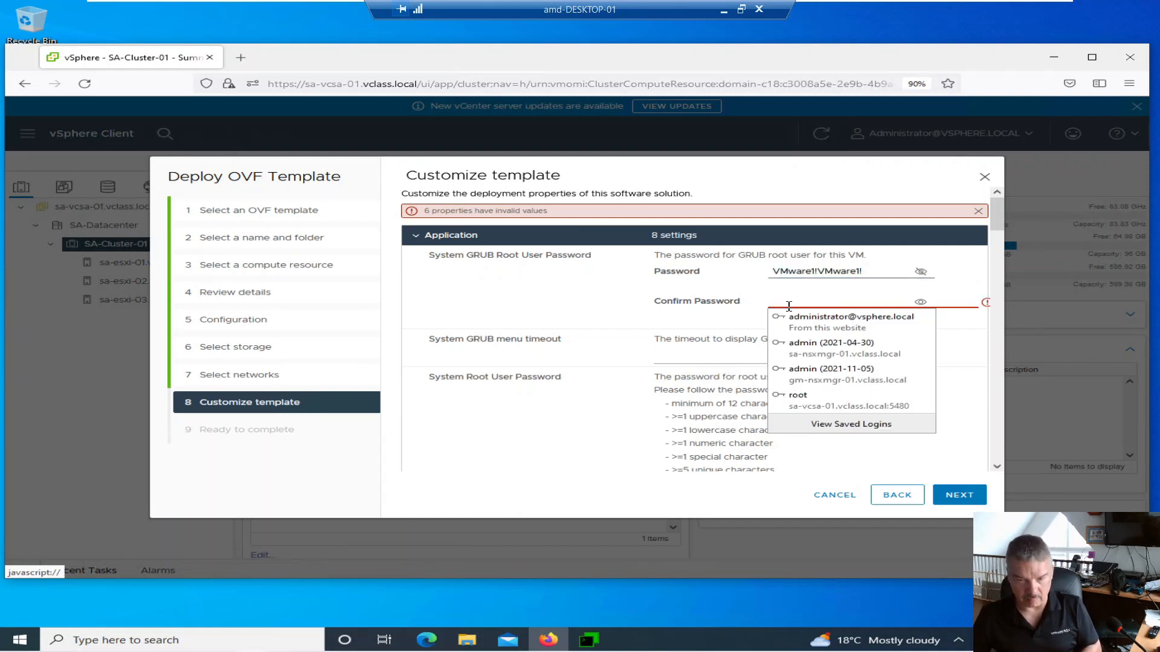
key("ctrl+v")
left_click(734, 354)
- Paste the same password into the system root password and its confirmation
scroll(734, 355, "down", 2)
scroll(527, 288, "down", 1)
left_click_drag(660, 221, 788, 305)
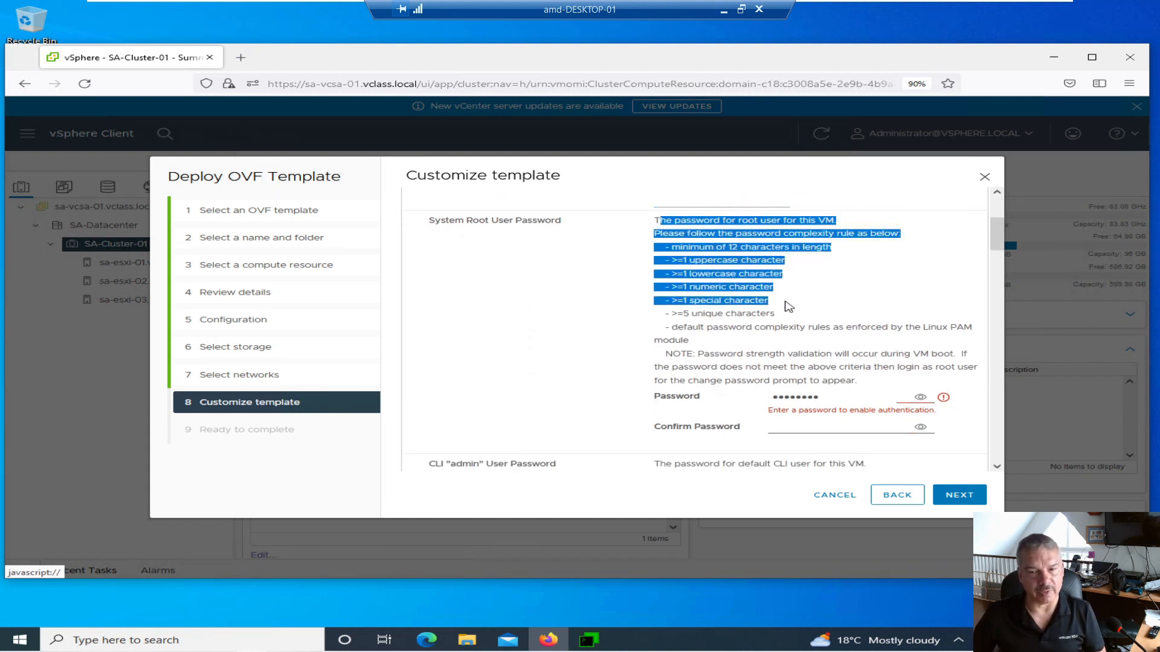
scroll(789, 305, "down", 3)
double_click(828, 293)
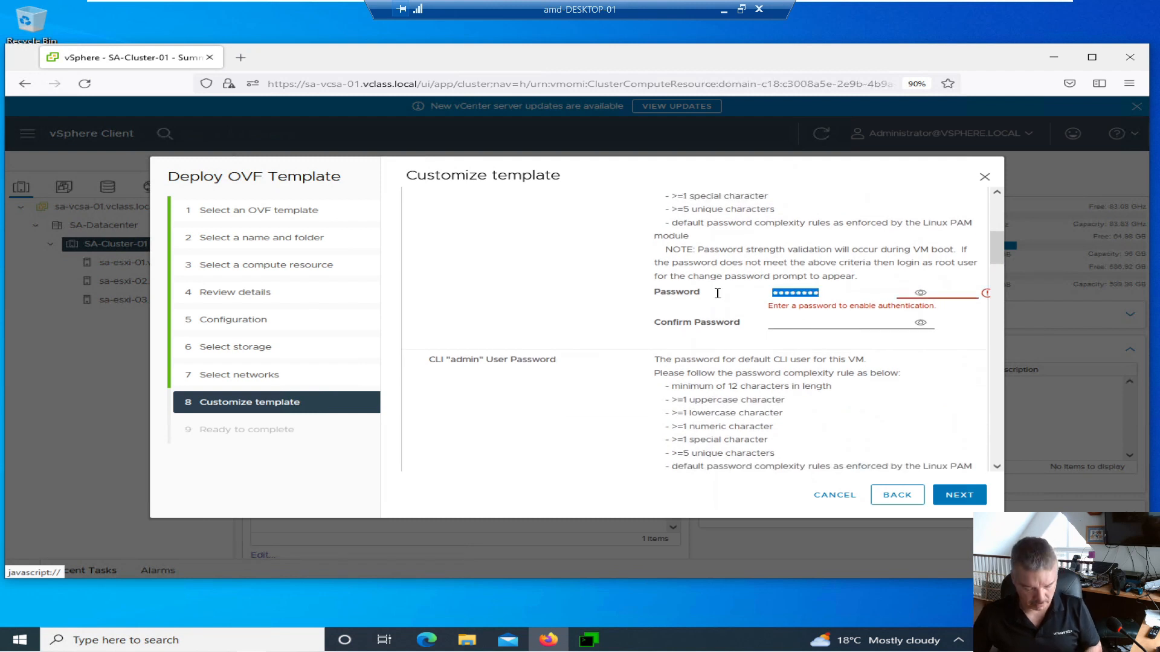
key("ctrl+v")
left_click(791, 323)
key("ctrl+v")
- Paste the same password into the CLI admin password and its confirmation
scroll(583, 305, "down", 3)
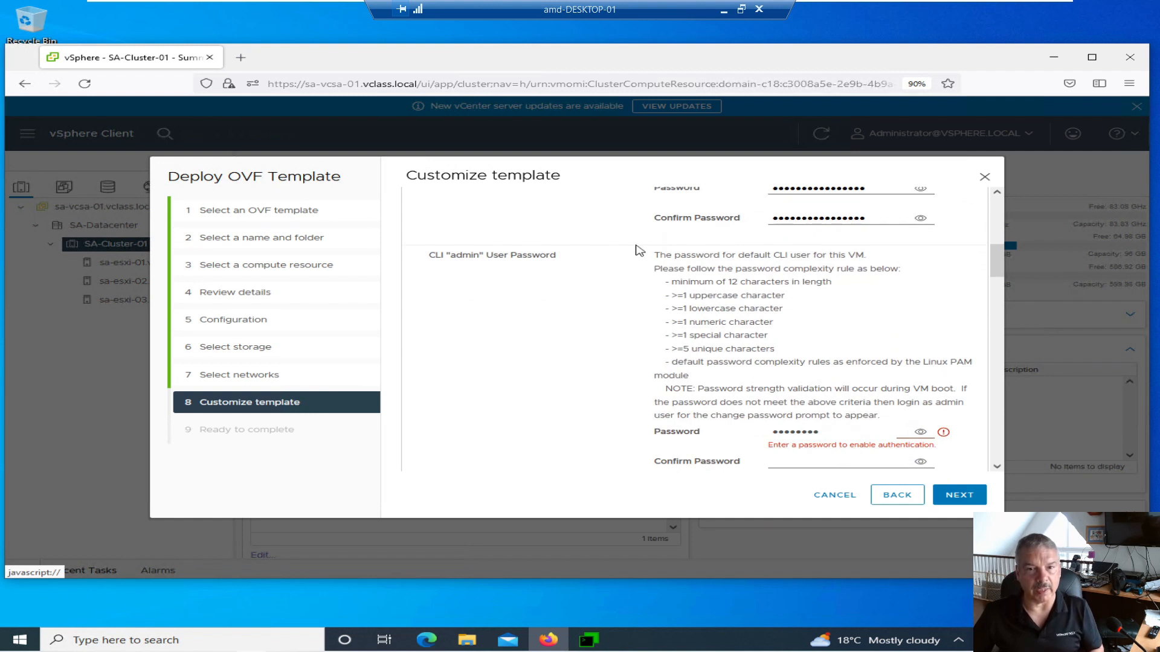
left_click_drag(659, 255, 776, 335)
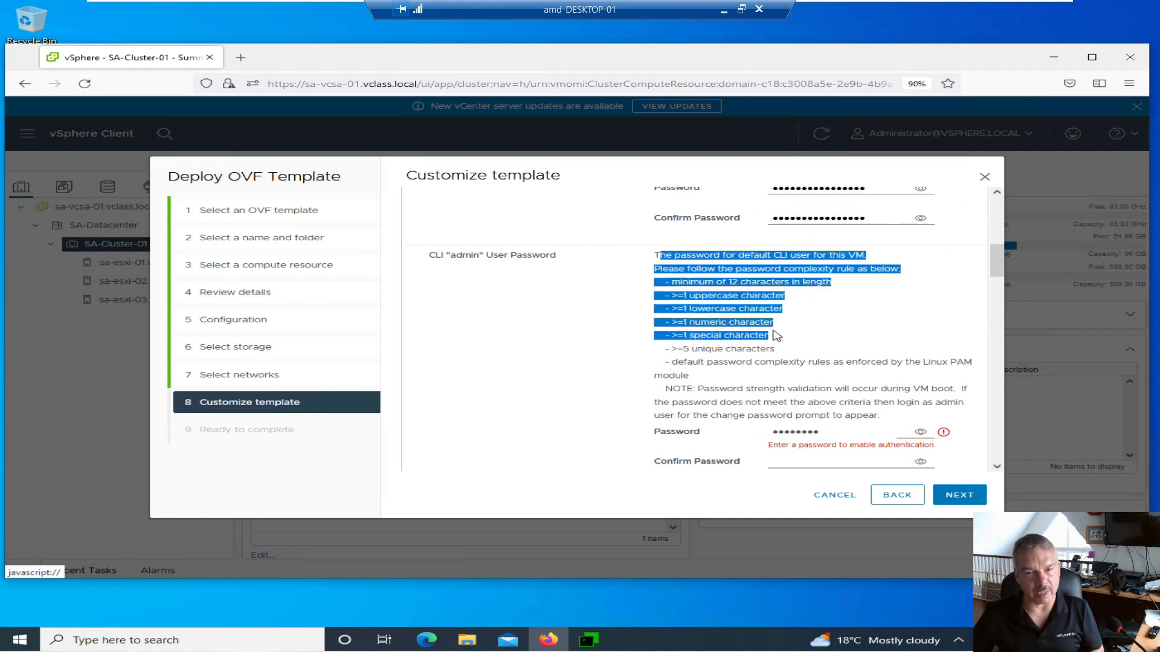
scroll(777, 336, "down", 2)
left_click_drag(833, 330, 749, 328)
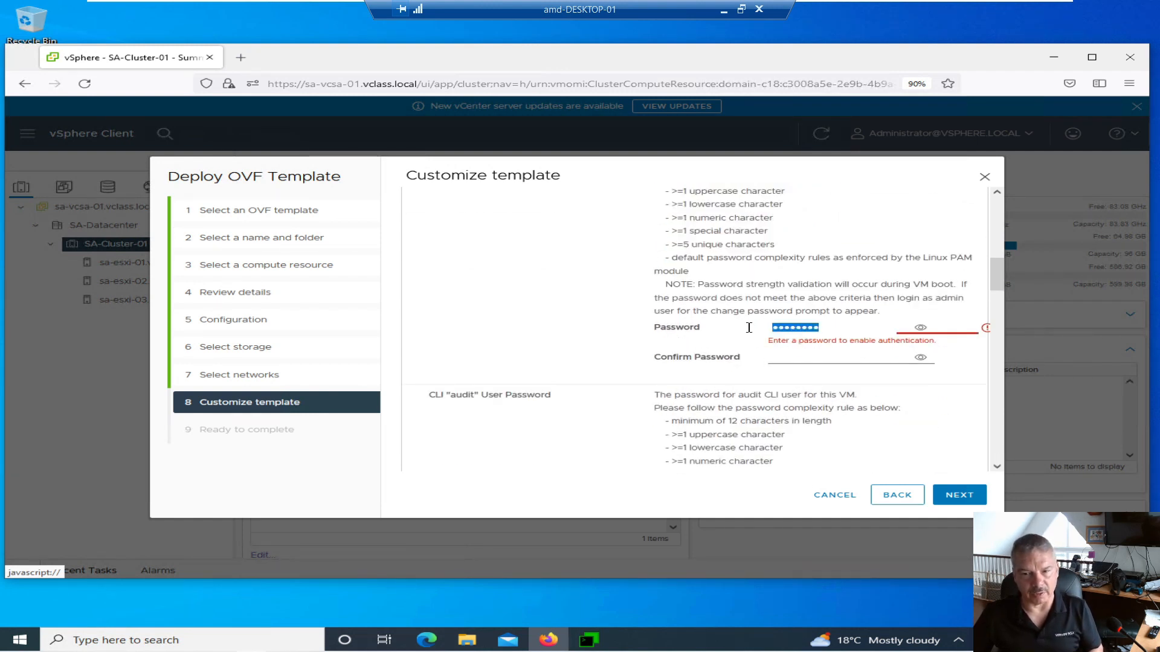
key("ctrl+v")
left_click(781, 360)
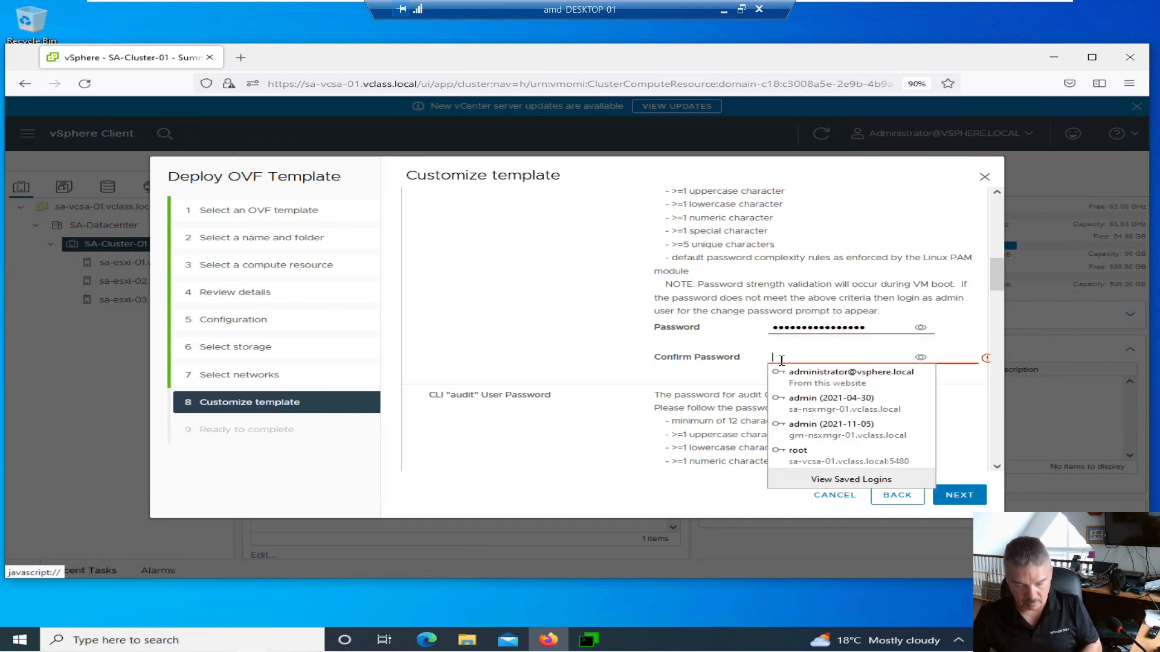
key("ctrl+v")
left_click(554, 323)
- Paste the same password into the CLI audit password and its confirmation
scroll(561, 324, "down", 2)
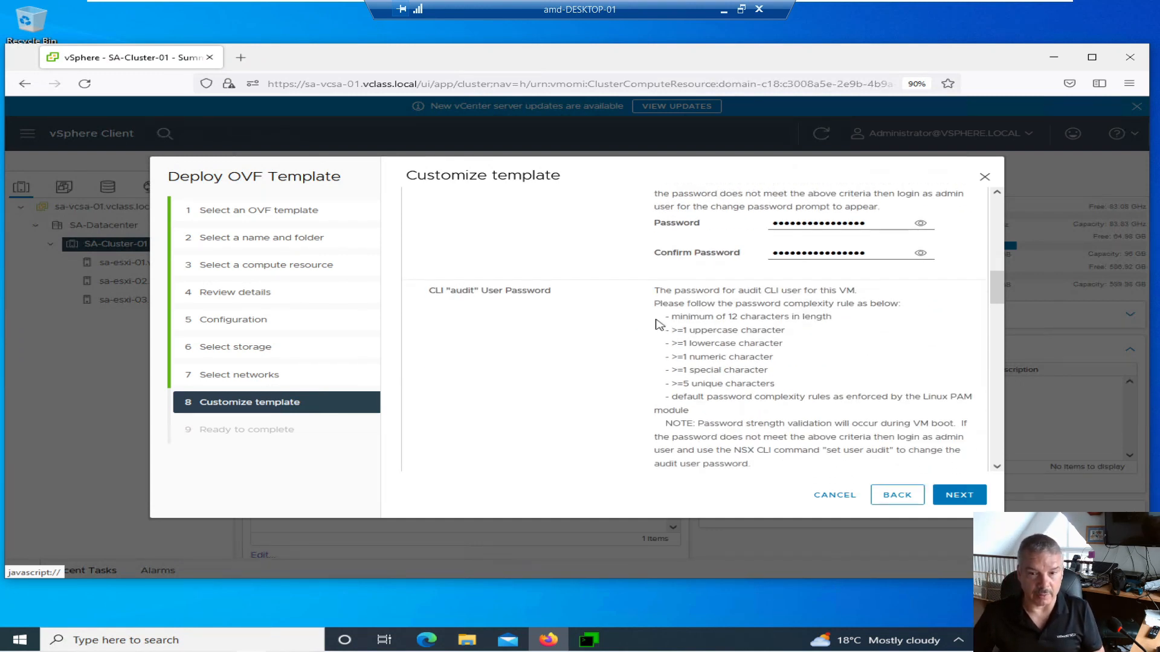
left_click_drag(690, 317, 759, 372)
scroll(755, 371, "down", 3)
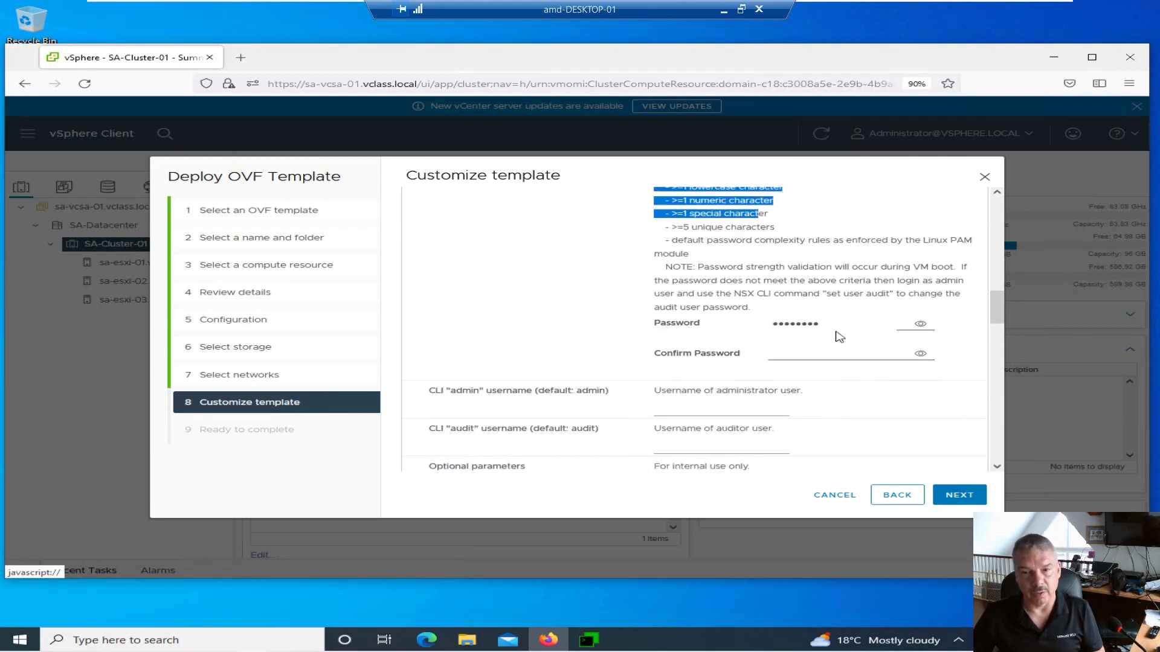
double_click(795, 324)
key("ctrl+v")
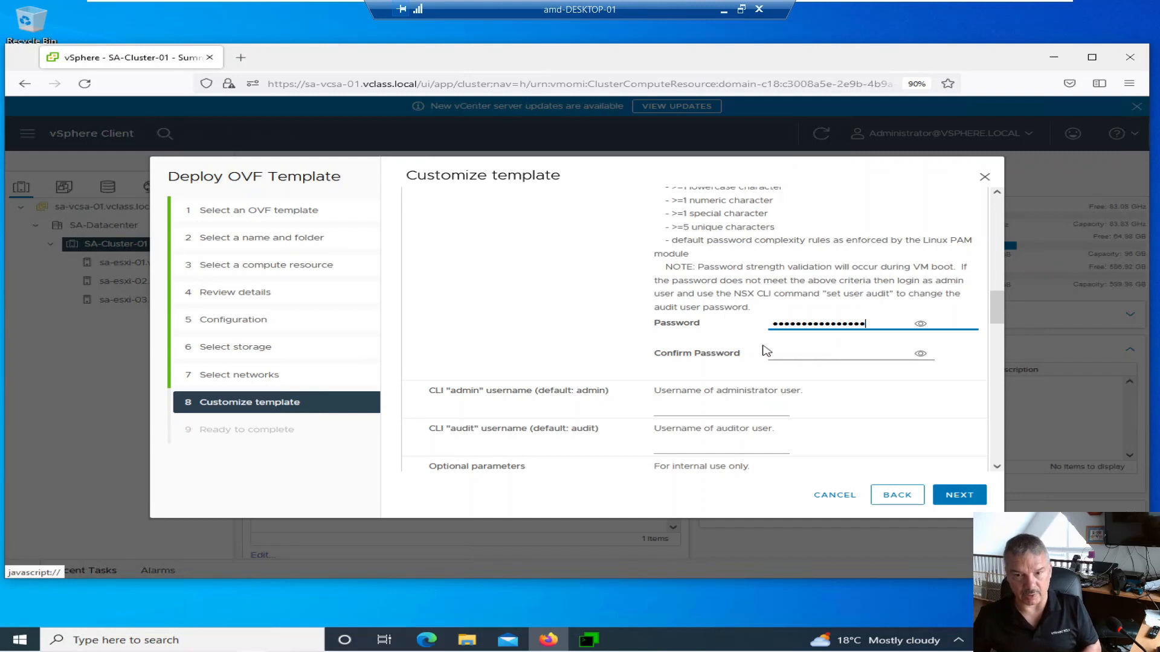
left_click(779, 354)
key("ctrl+v")
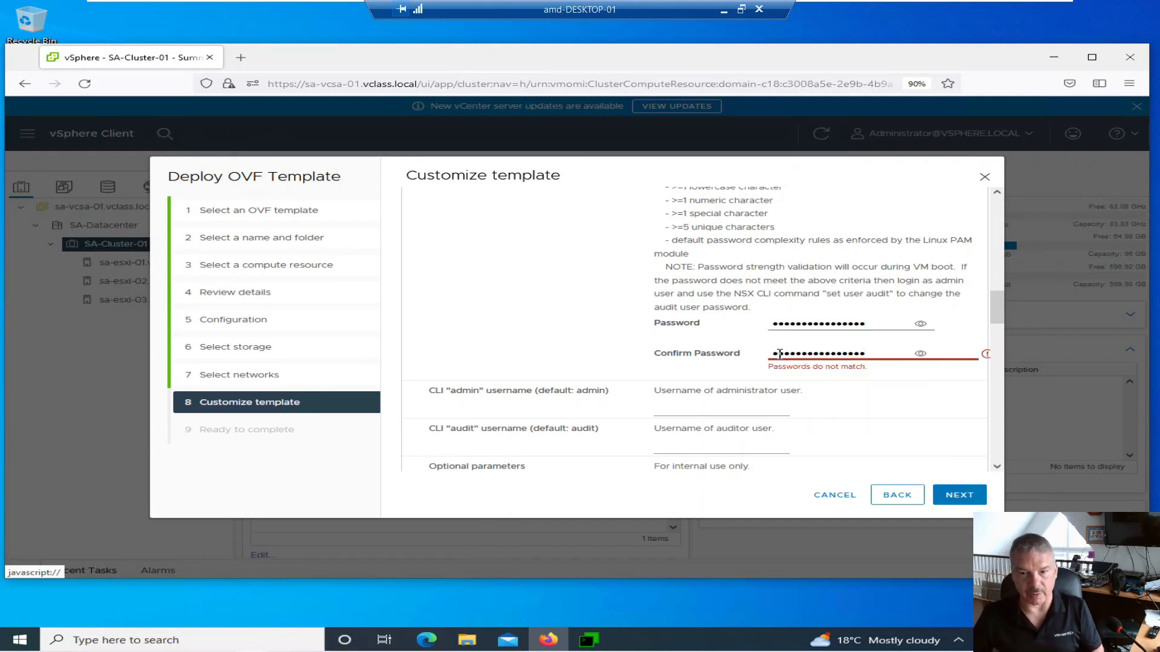
left_click(592, 359)
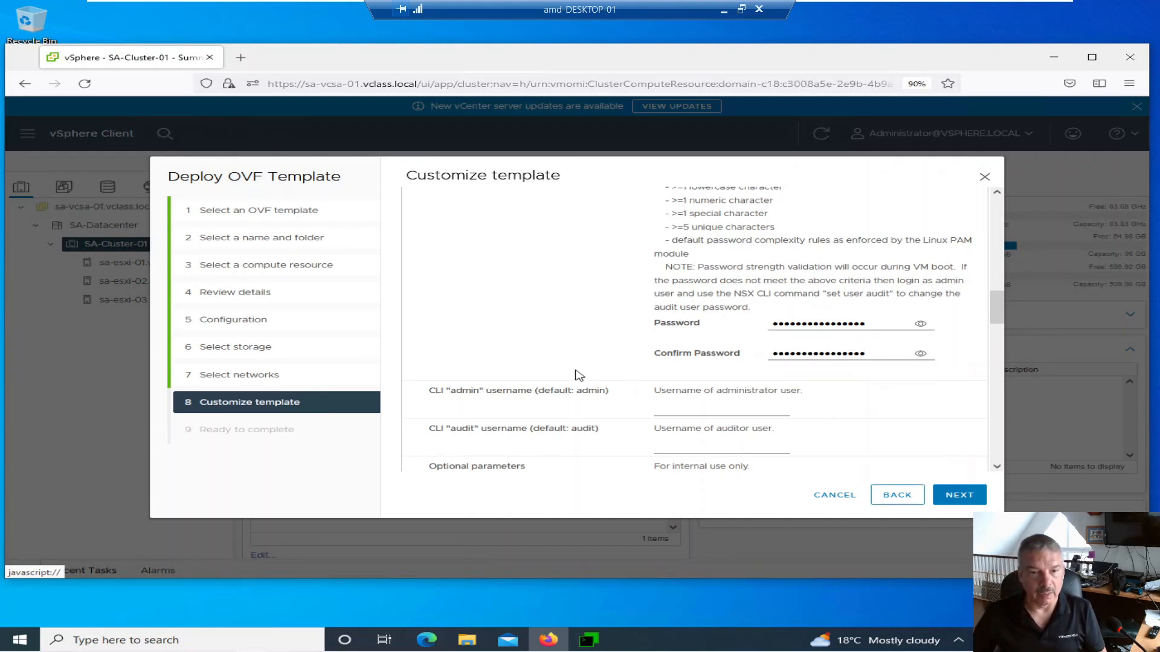
scroll(506, 406, "down", 1)
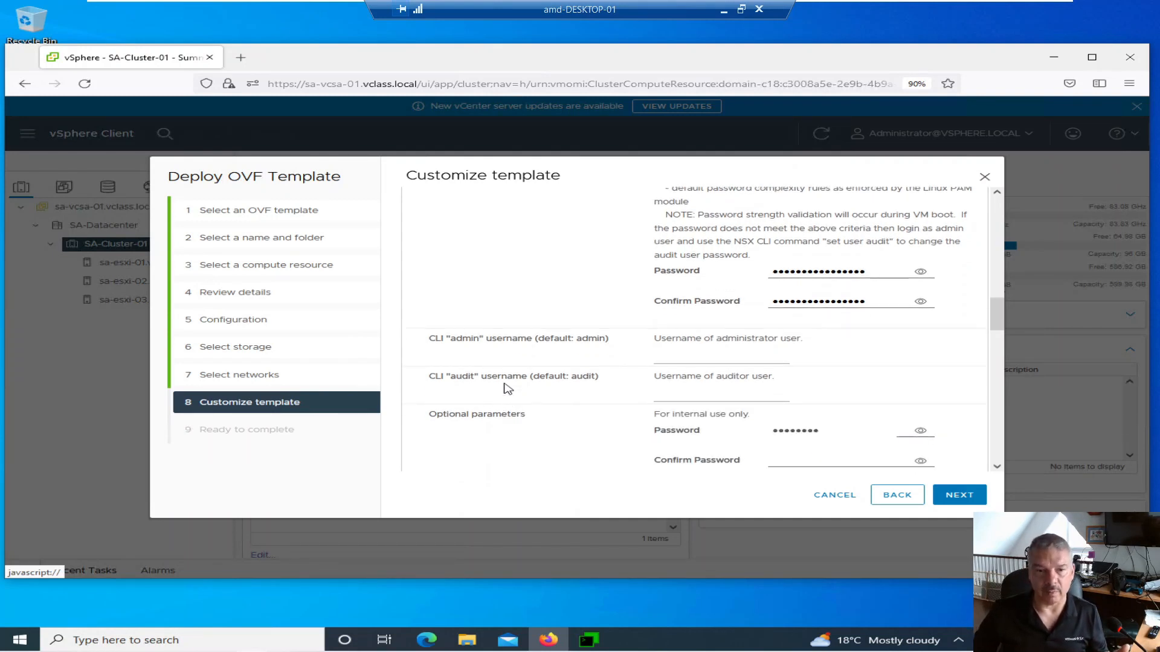
scroll(507, 390, "down", 1)
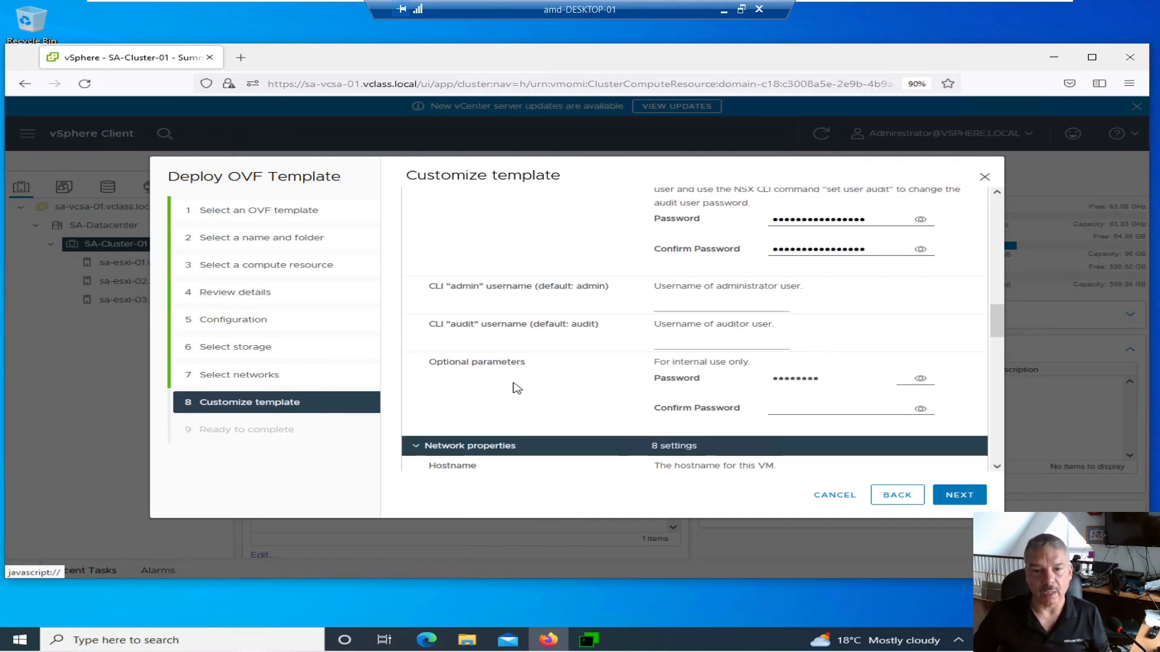
scroll(577, 377, "down", 1)
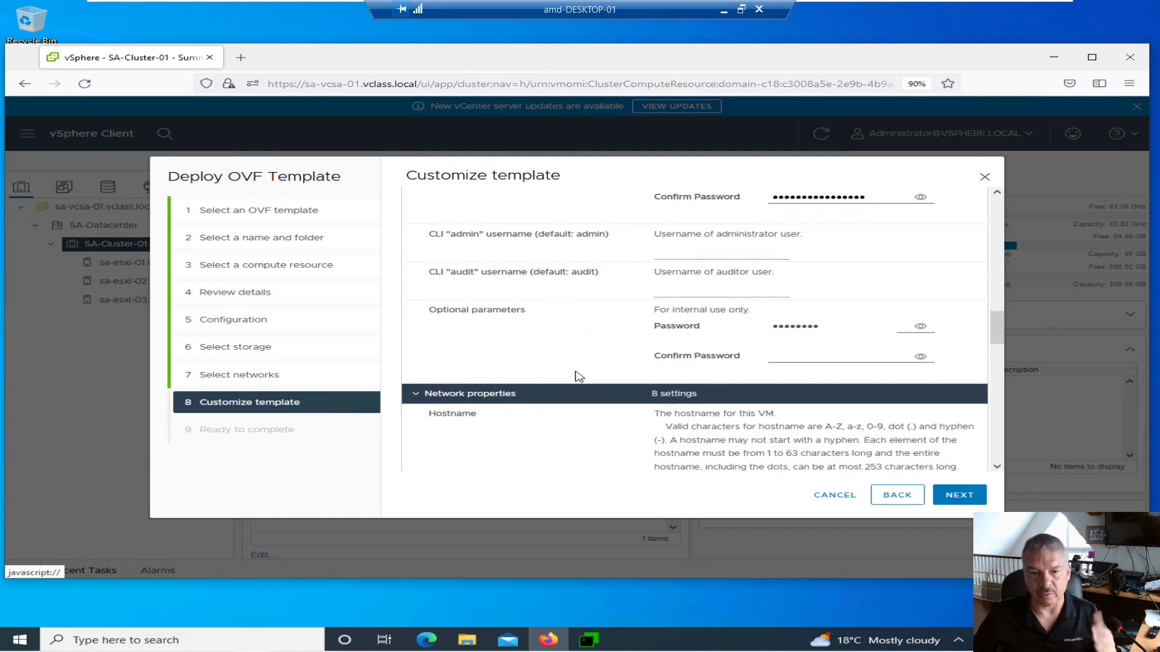
scroll(579, 376, "down", 2)
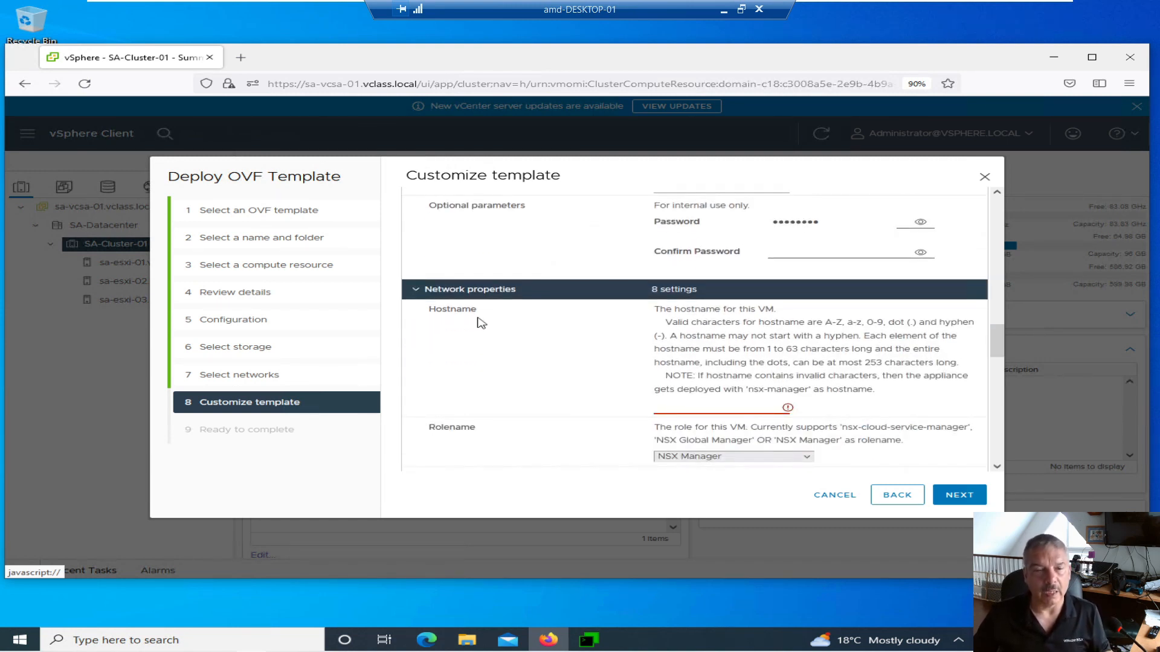
- Enter hostname sa-nsxmgr-01.vclass.local and keep NSX Manager as the rolename
scroll(525, 323, "down", 1)
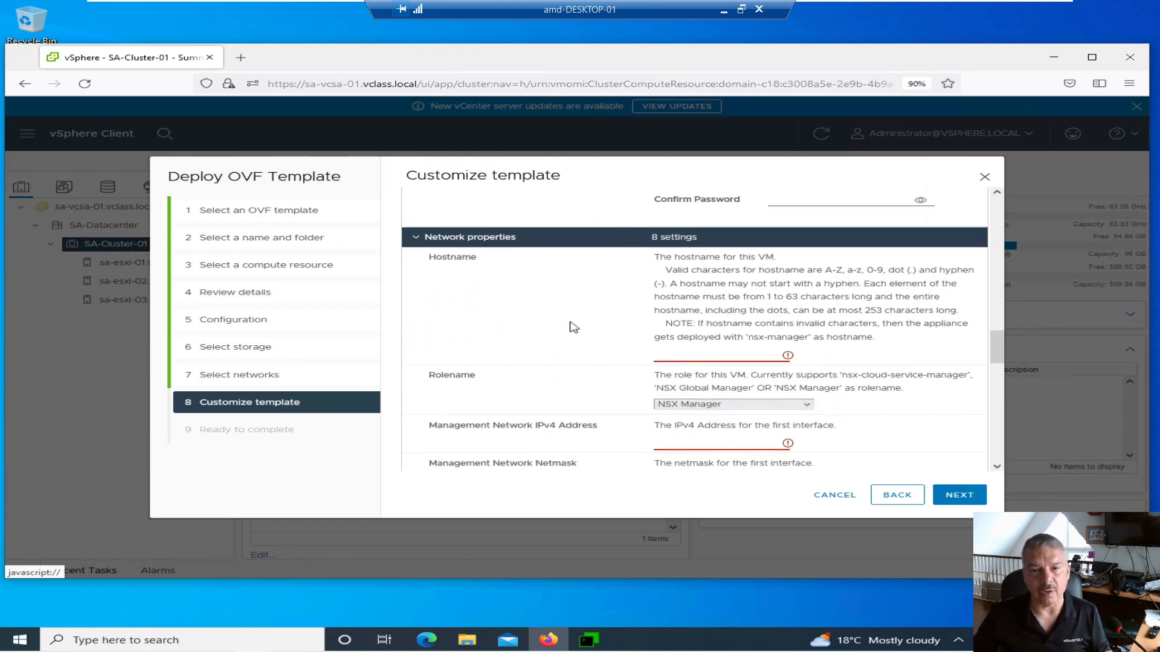
left_click(684, 356)
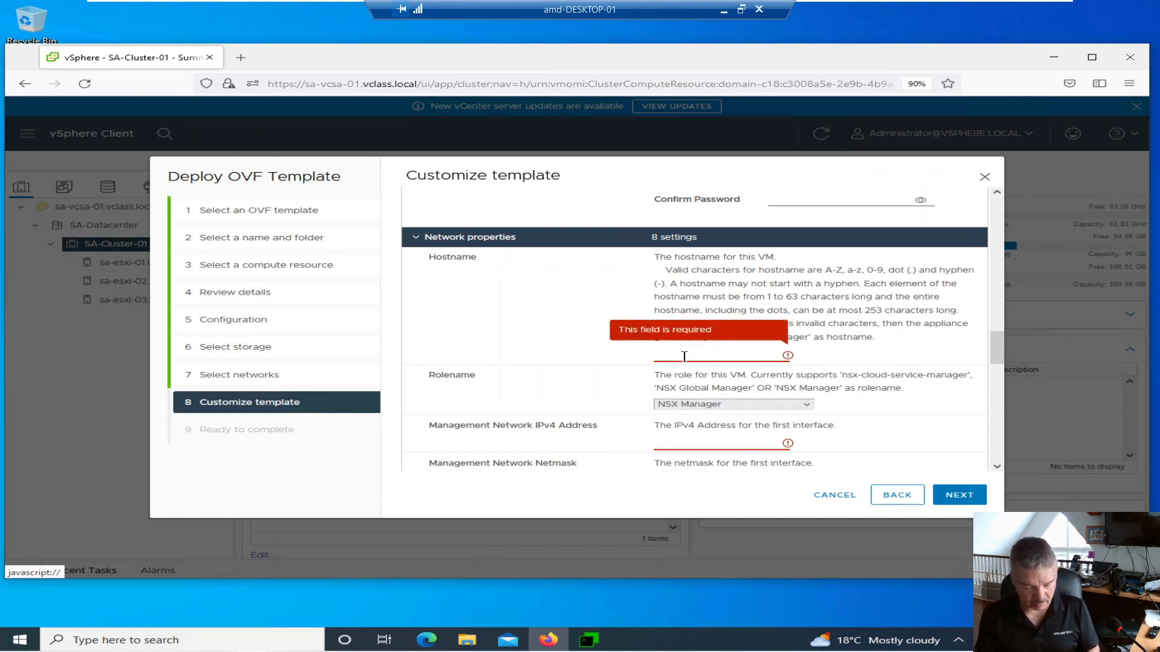
type("sa-nsxmgr-01.vclass.local")
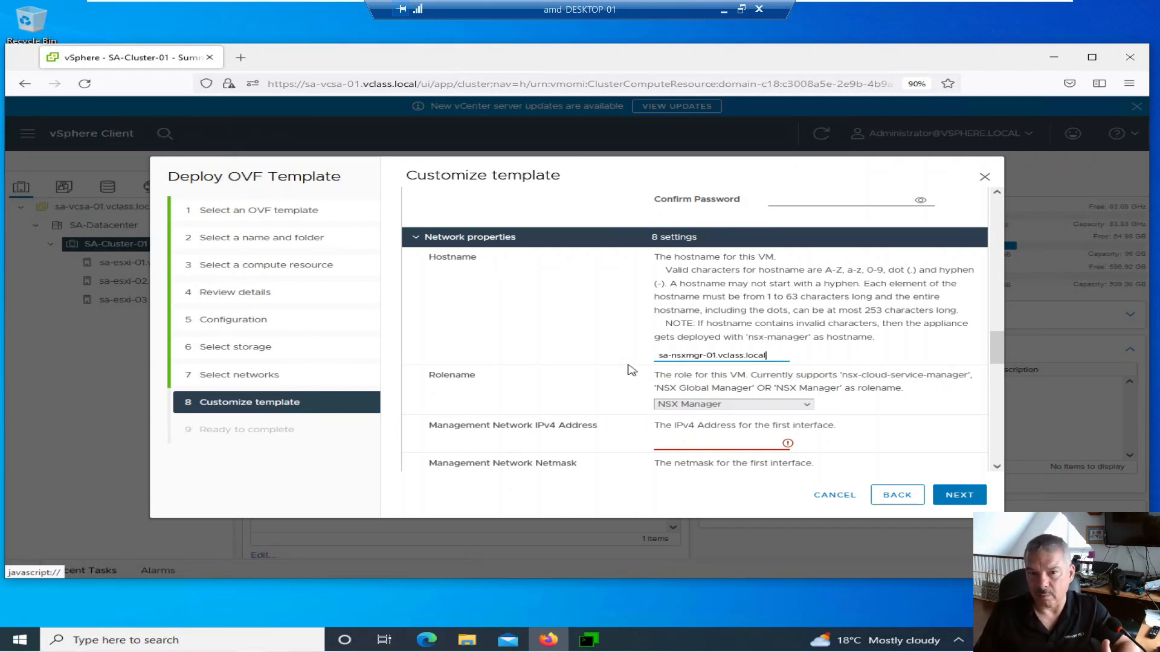
left_click(700, 406)
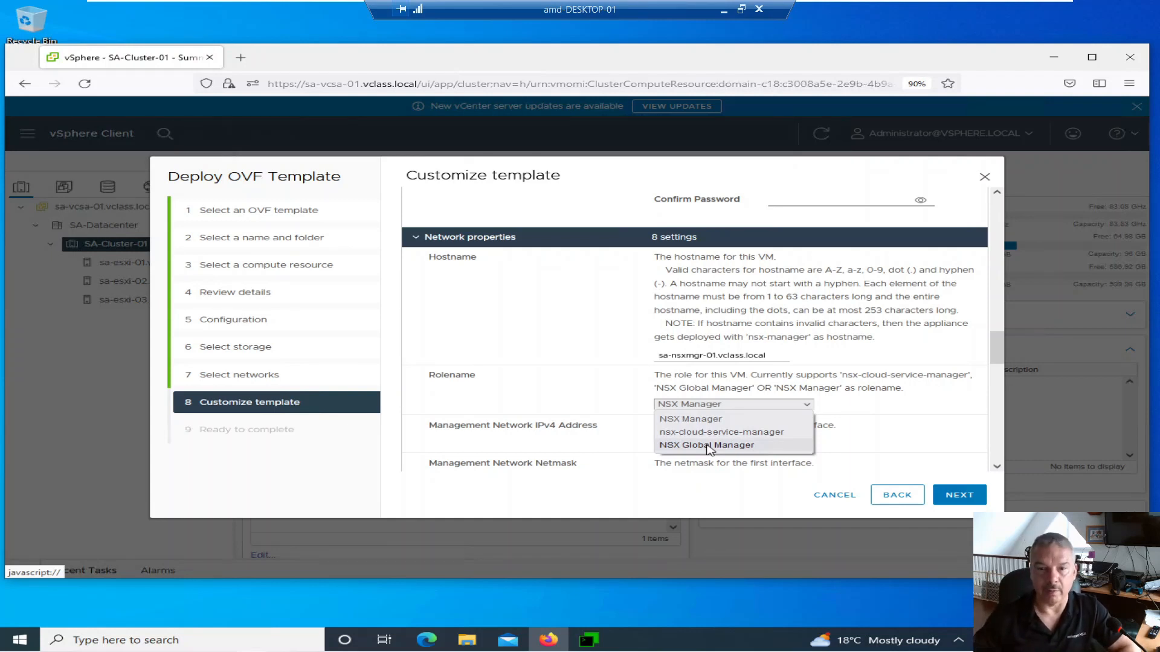
left_click(700, 419)
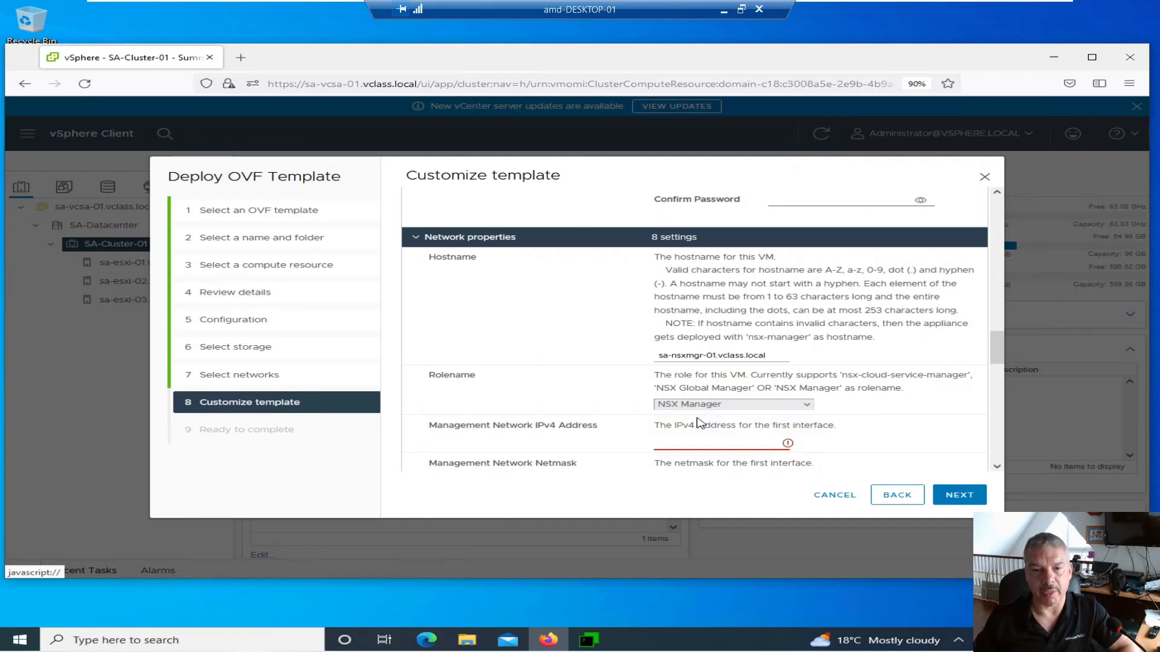
left_click(681, 448)
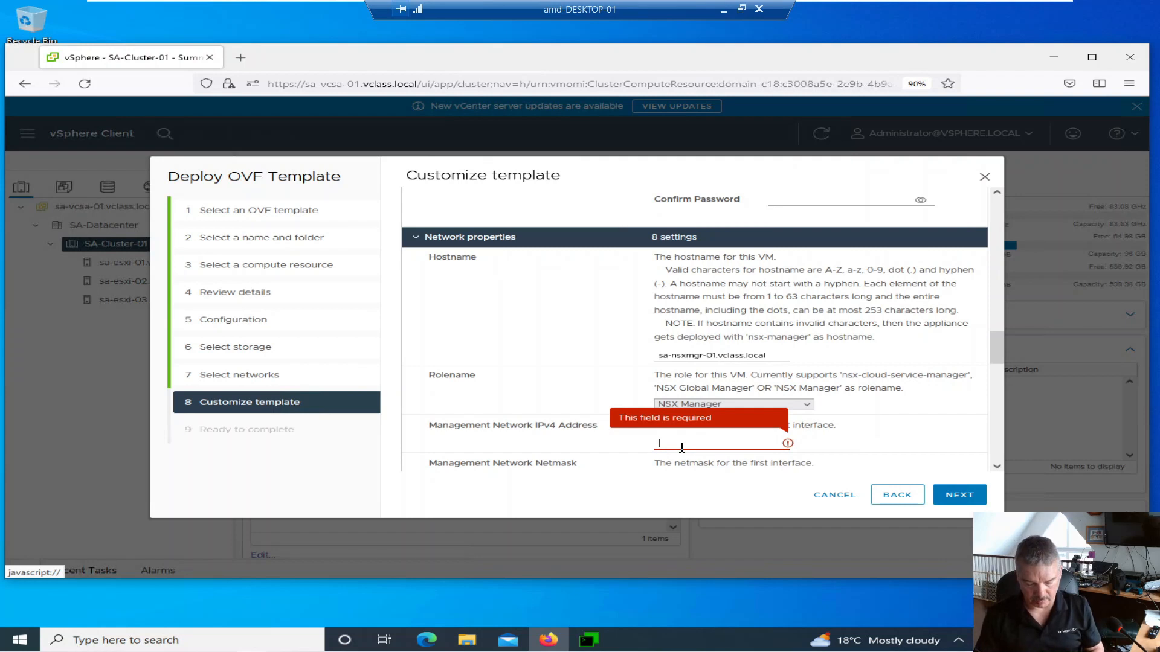
- Set management IP 172.20.10.41, netmask 255.255.255.0 and default gateway 172.20.10.10
type("172.20.10.")
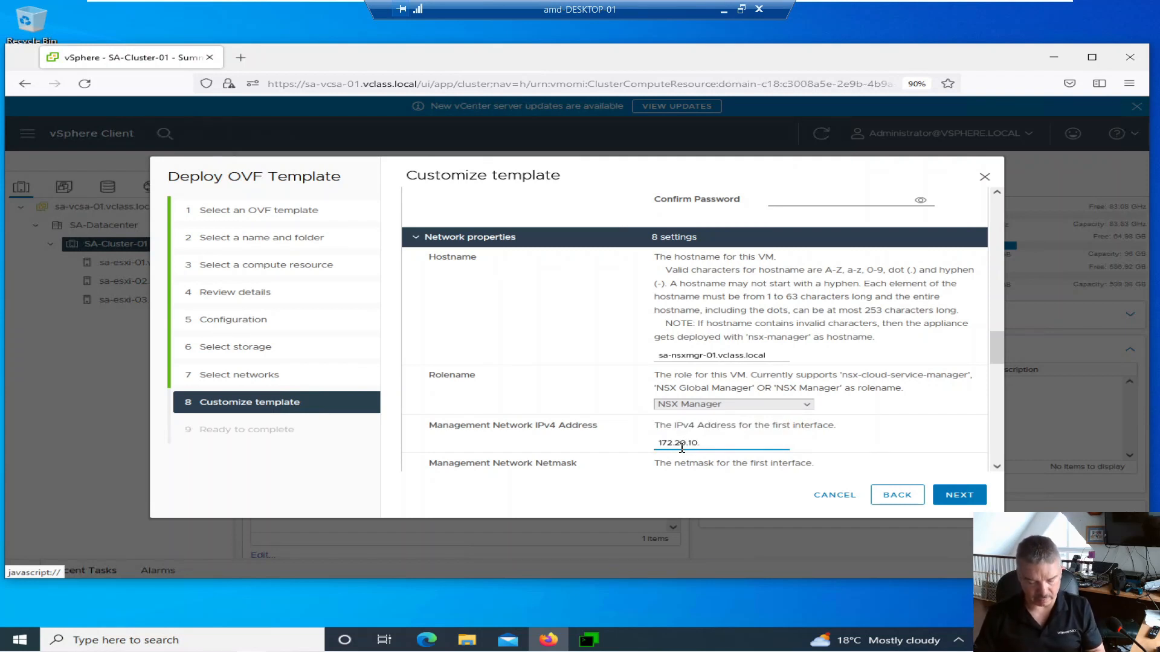
type("41")
scroll(681, 448, "down", 2)
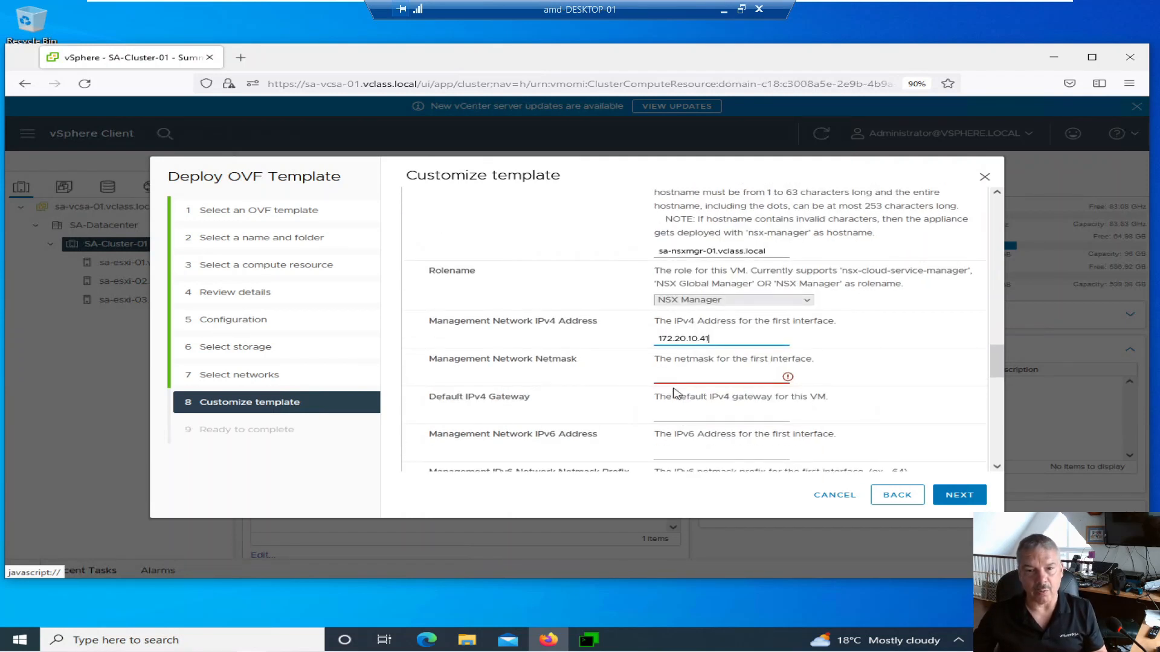
left_click(674, 378)
type("255.2")
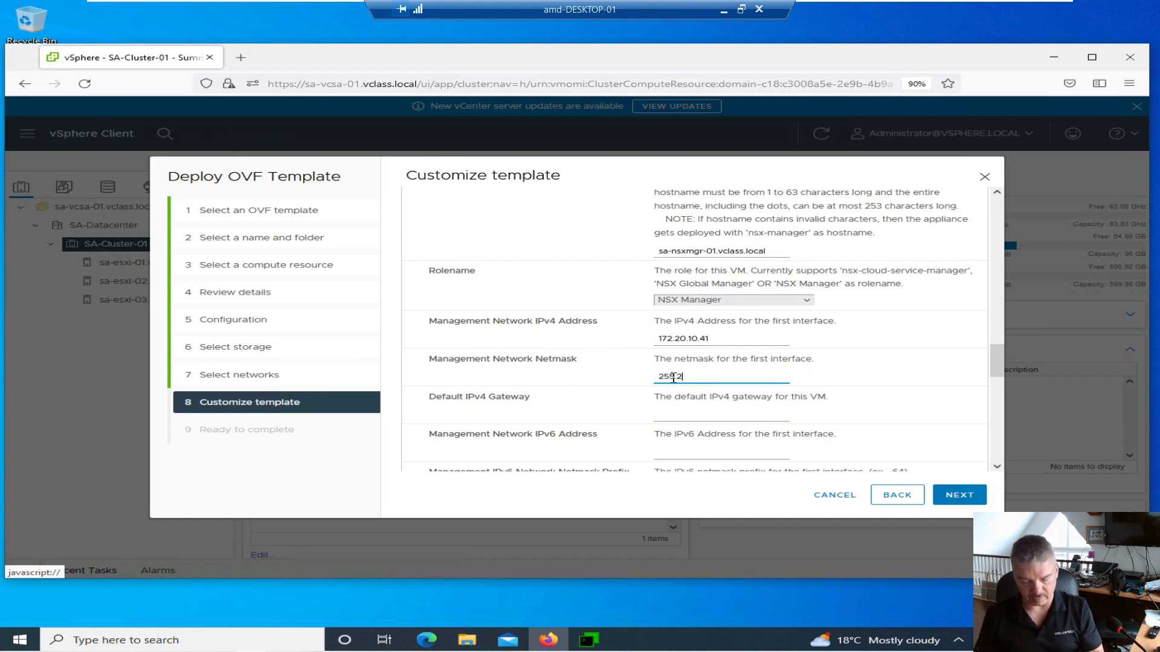
type("55.255.0")
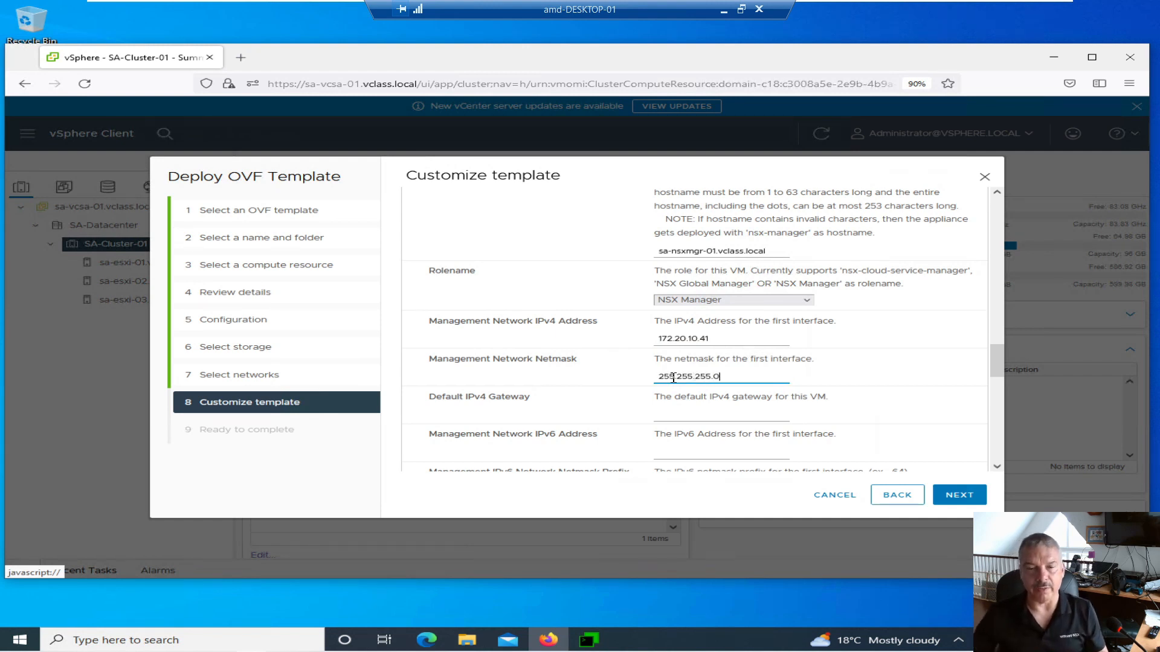
left_click(671, 414)
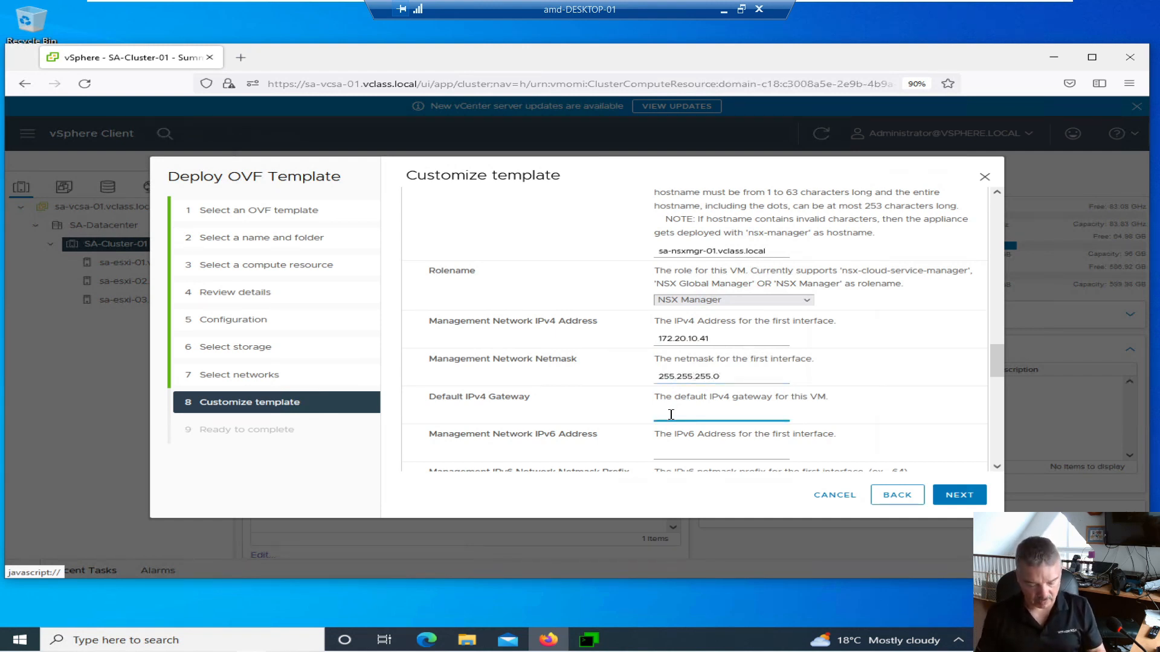
type("172.20.10.10")
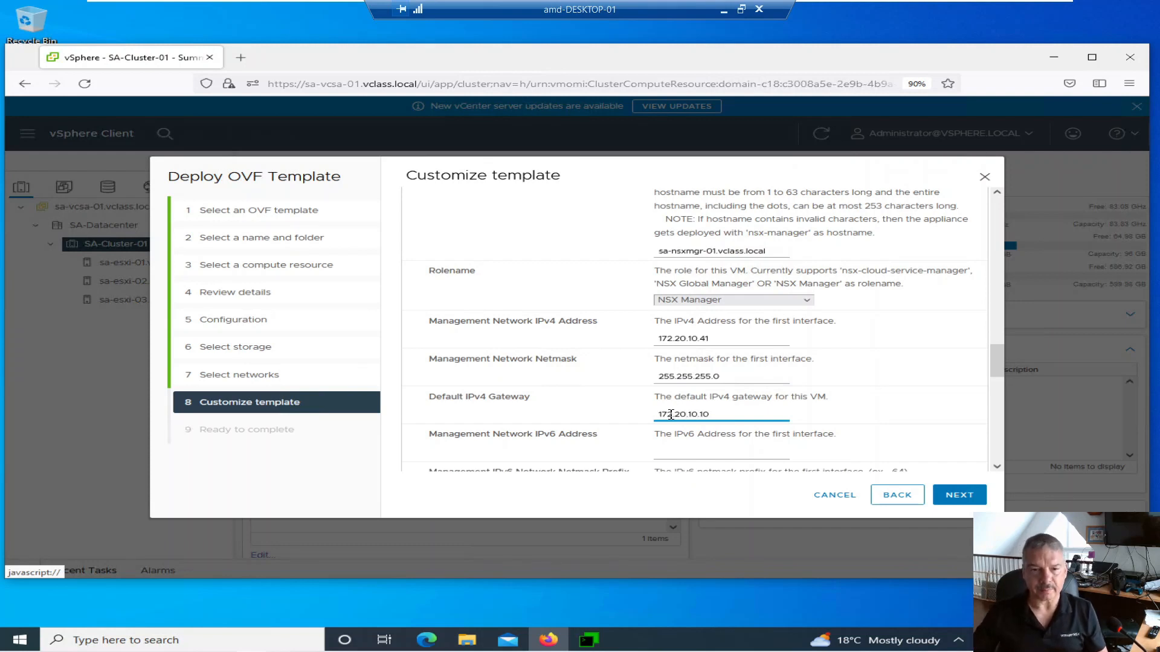
- Set DNS server 172.20.10.10 and domain search list vclass.local
scroll(671, 414, "down", 3)
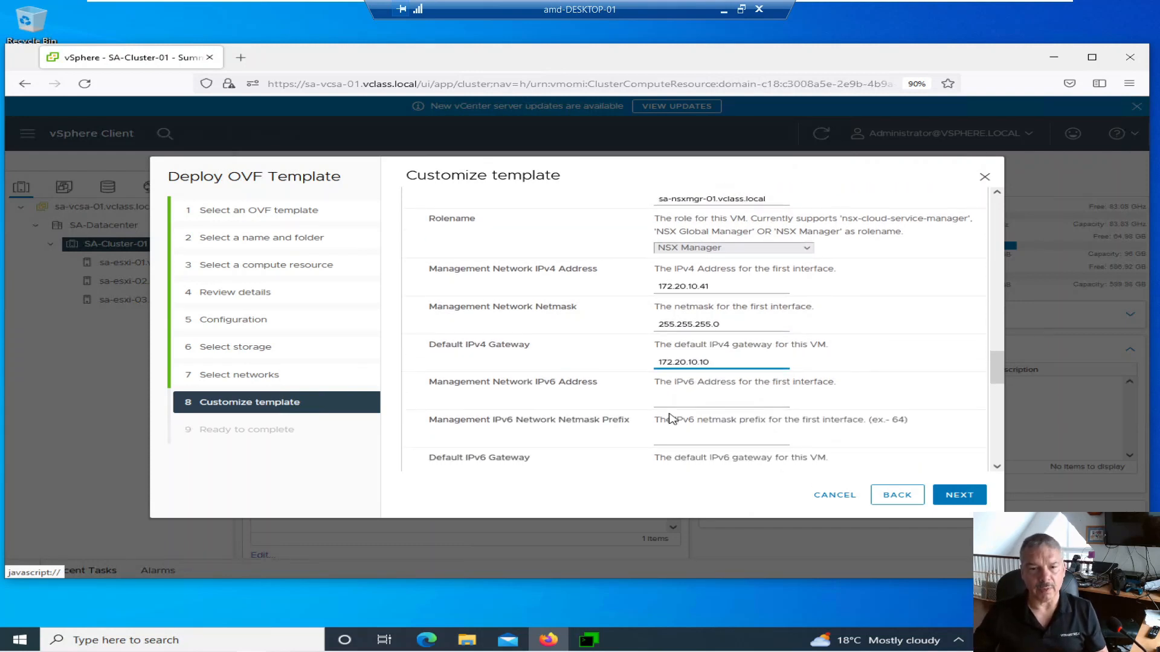
scroll(672, 416, "down", 3)
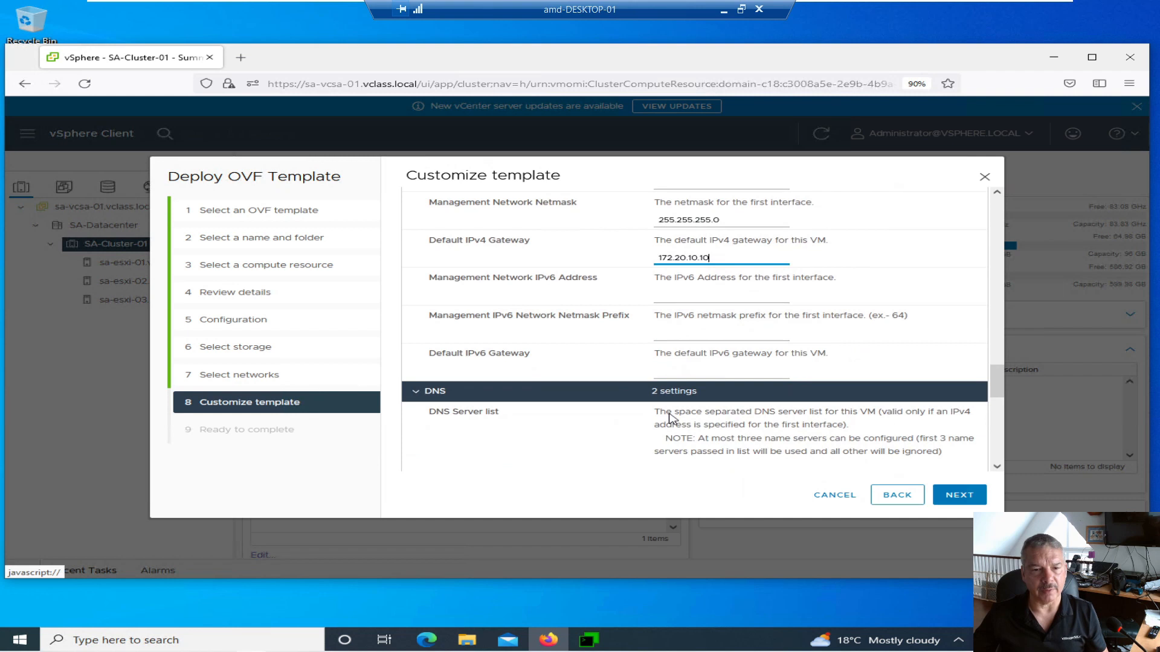
left_click(671, 415)
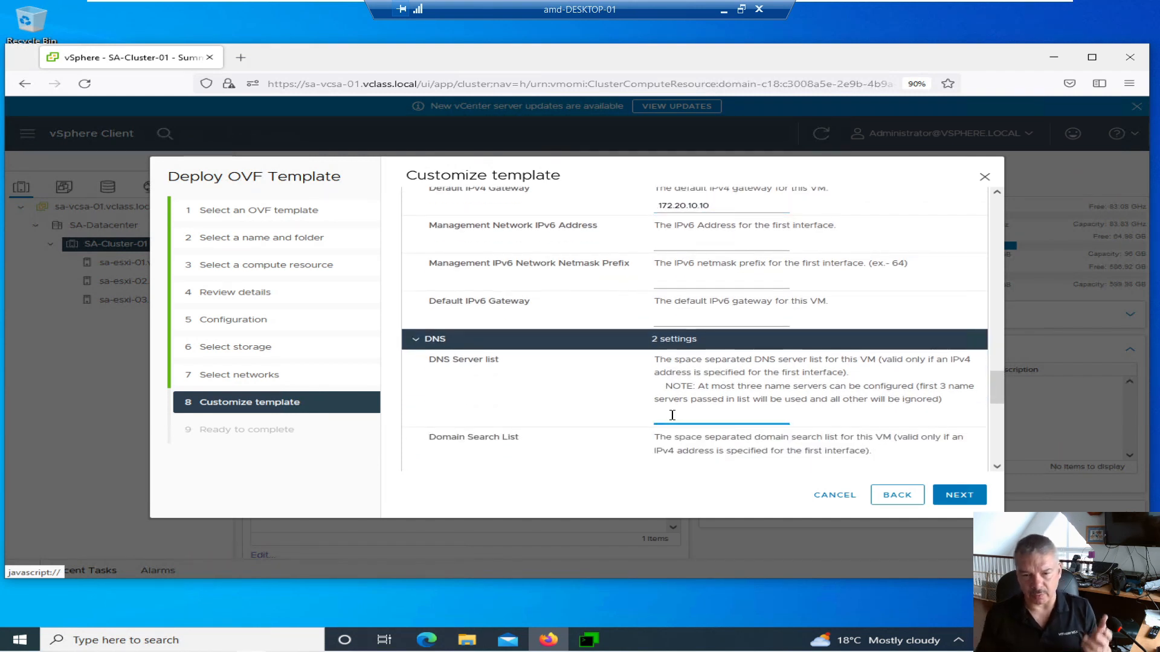
type("172")
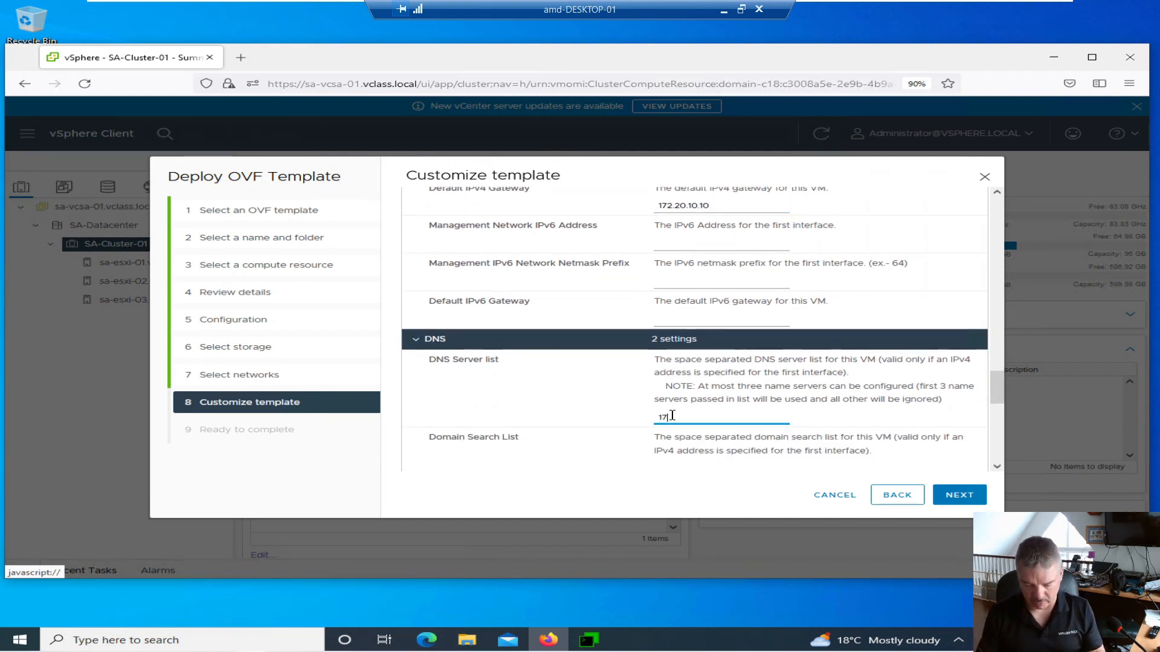
key("BackSpace")
key("BackSpace")
key("BackSpace")
type("172.20.10.10")
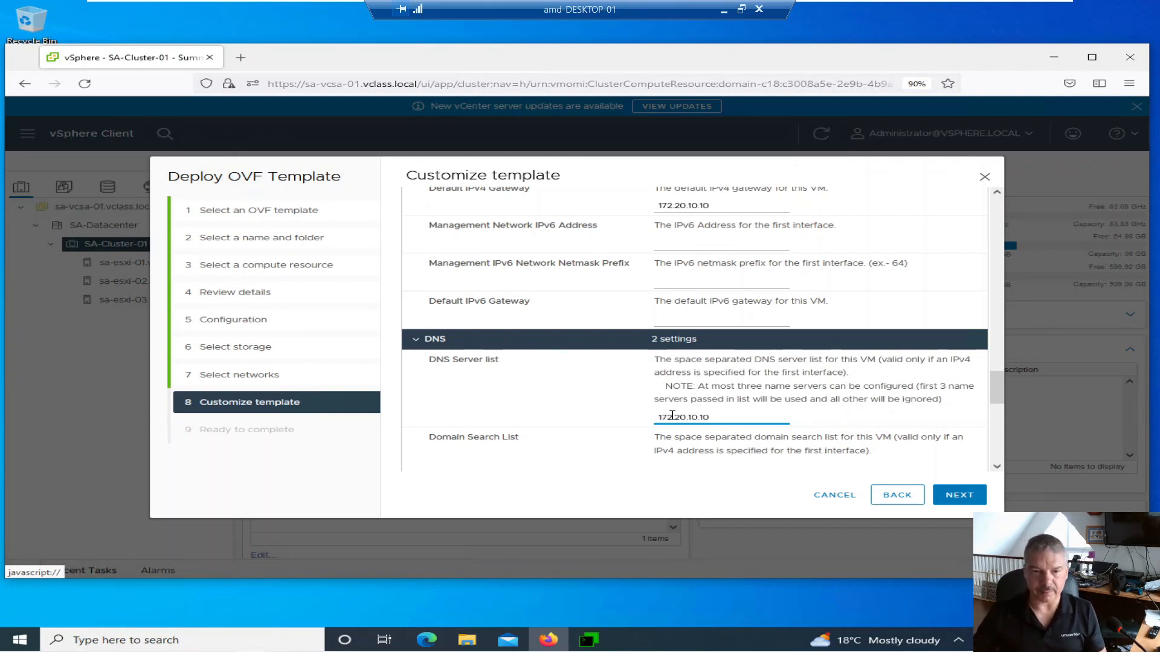
scroll(672, 416, "down", 3)
left_click(665, 368)
type("vclass.local")
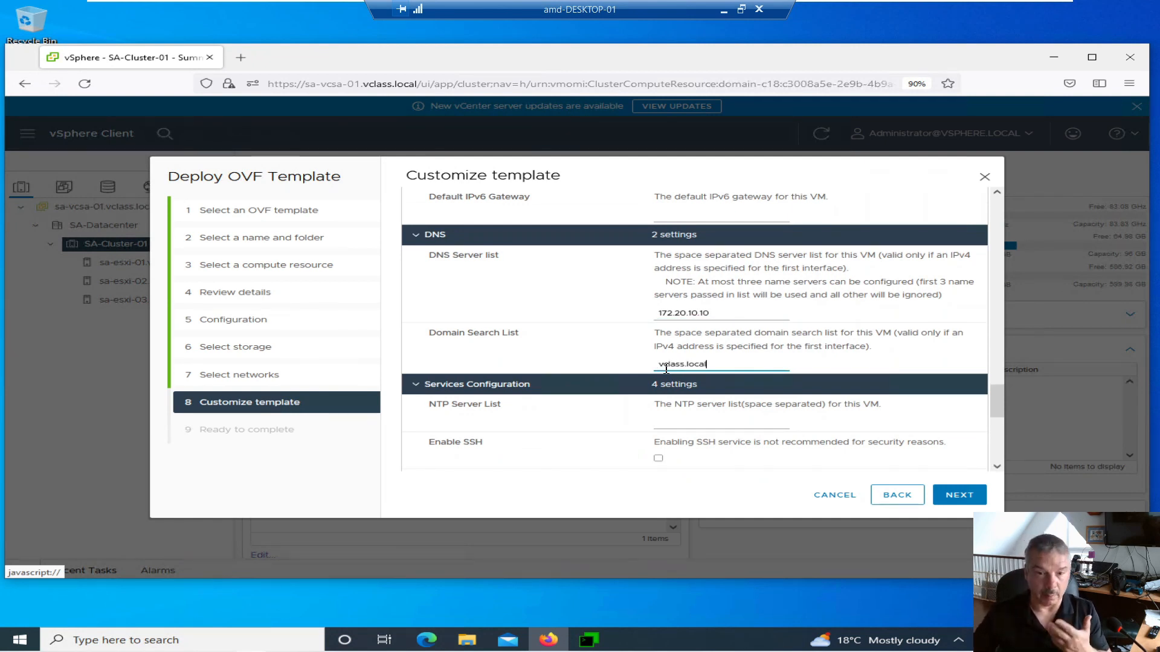
scroll(666, 368, "down", 2)
- Enter NTP server 172.20.10.10, enable SSH and root SSH logins, and collapse Internal Properties
left_click(671, 370)
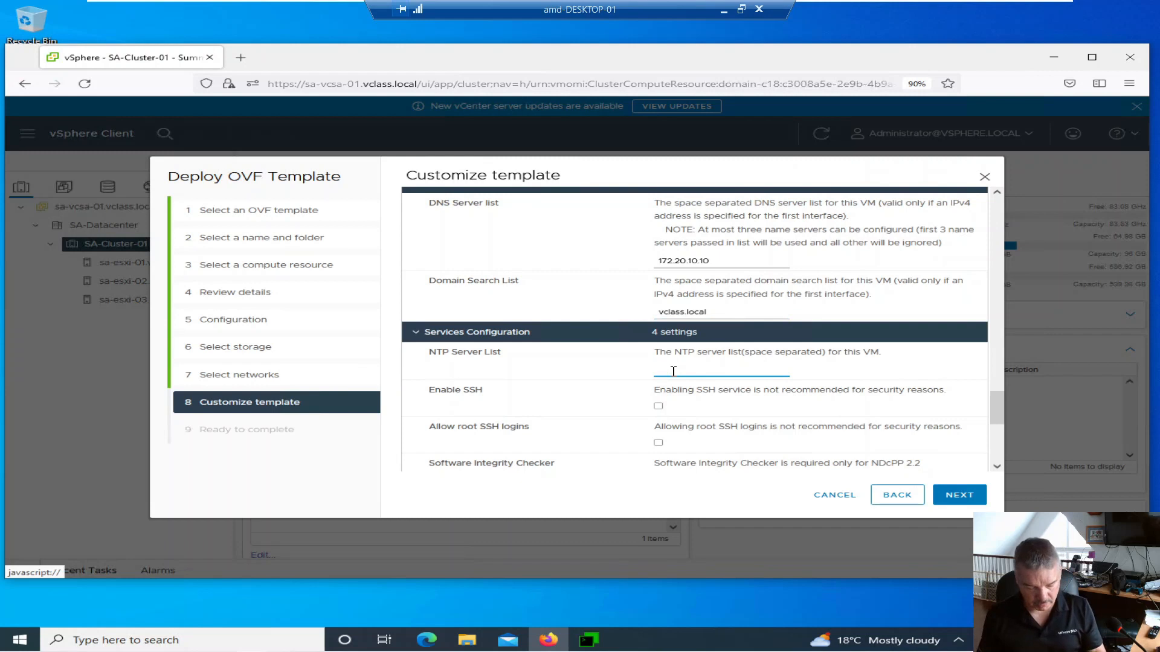
type("172.20.10.10")
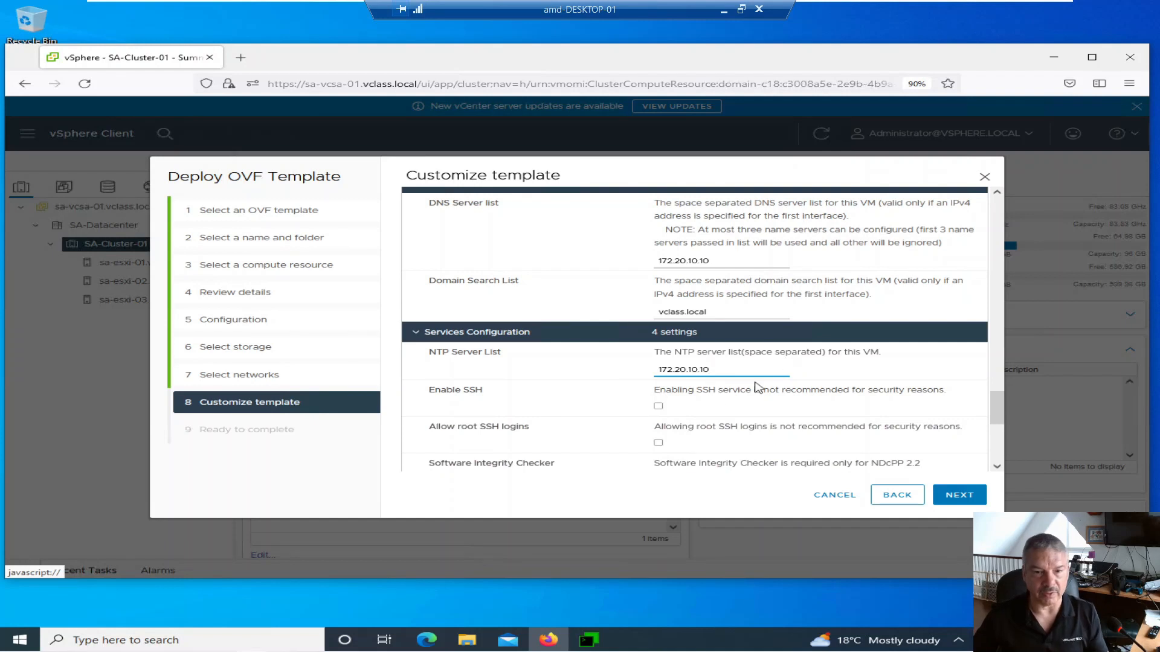
left_click(659, 407)
left_click(658, 443)
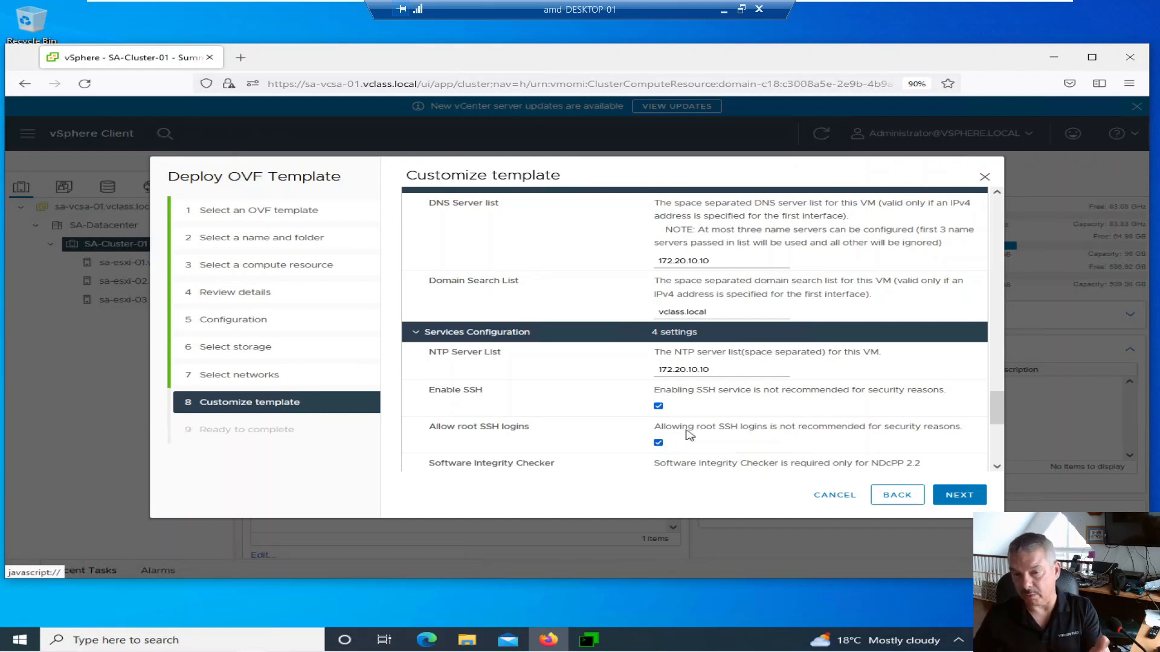
scroll(694, 416, "down", 1)
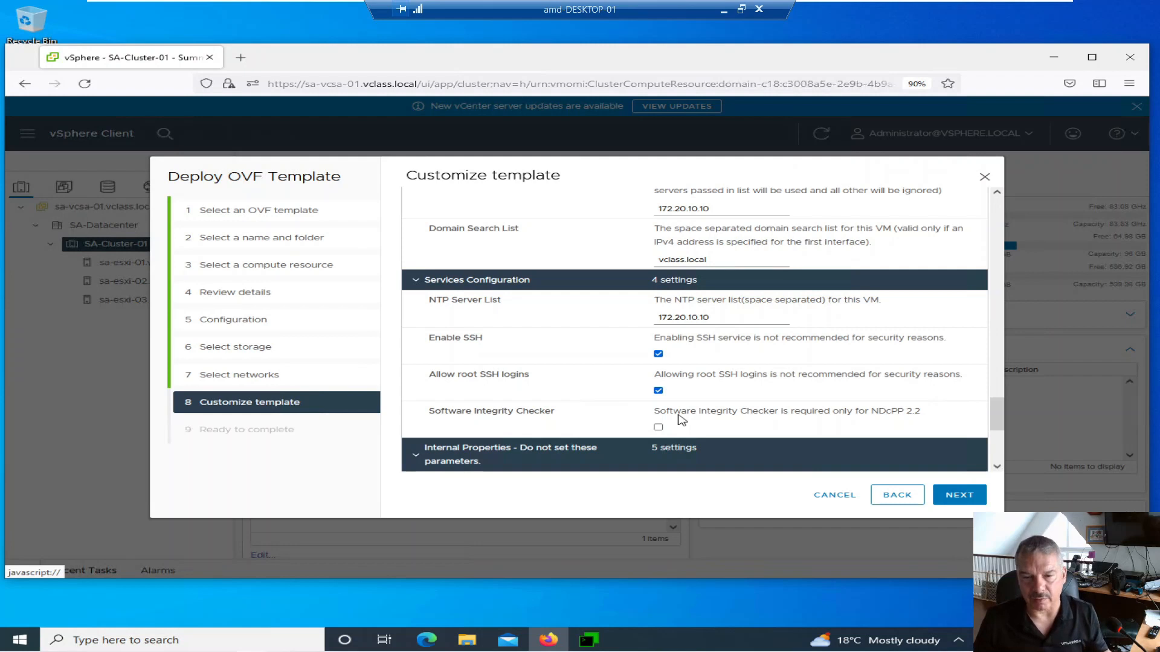
scroll(682, 419, "down", 3)
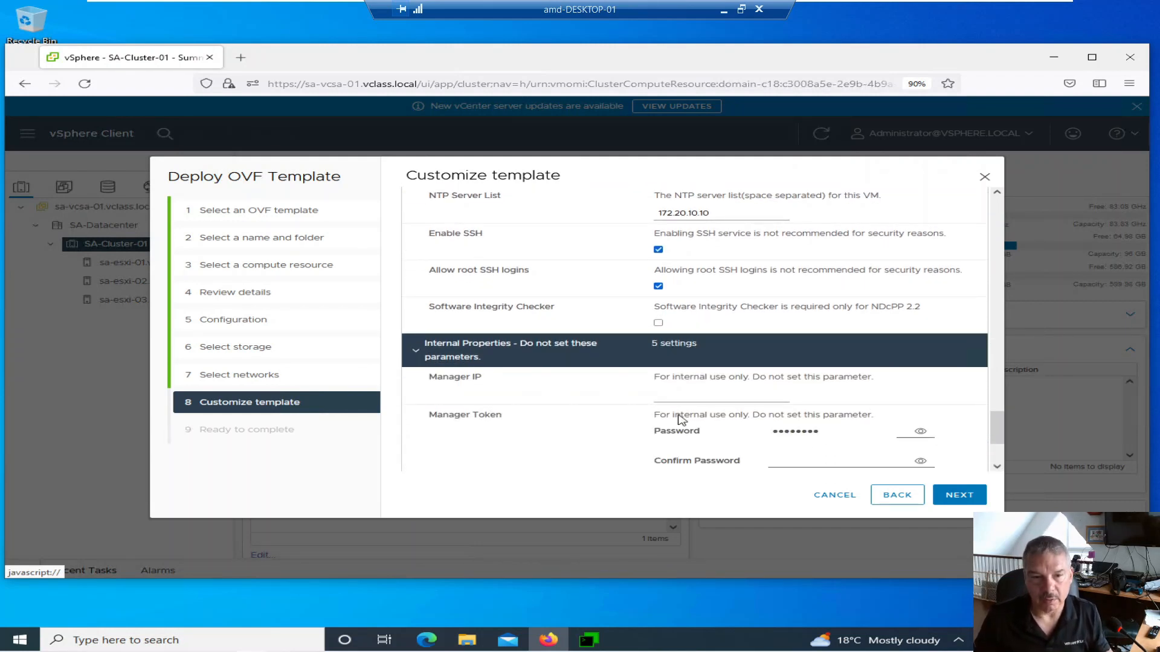
left_click(415, 351)
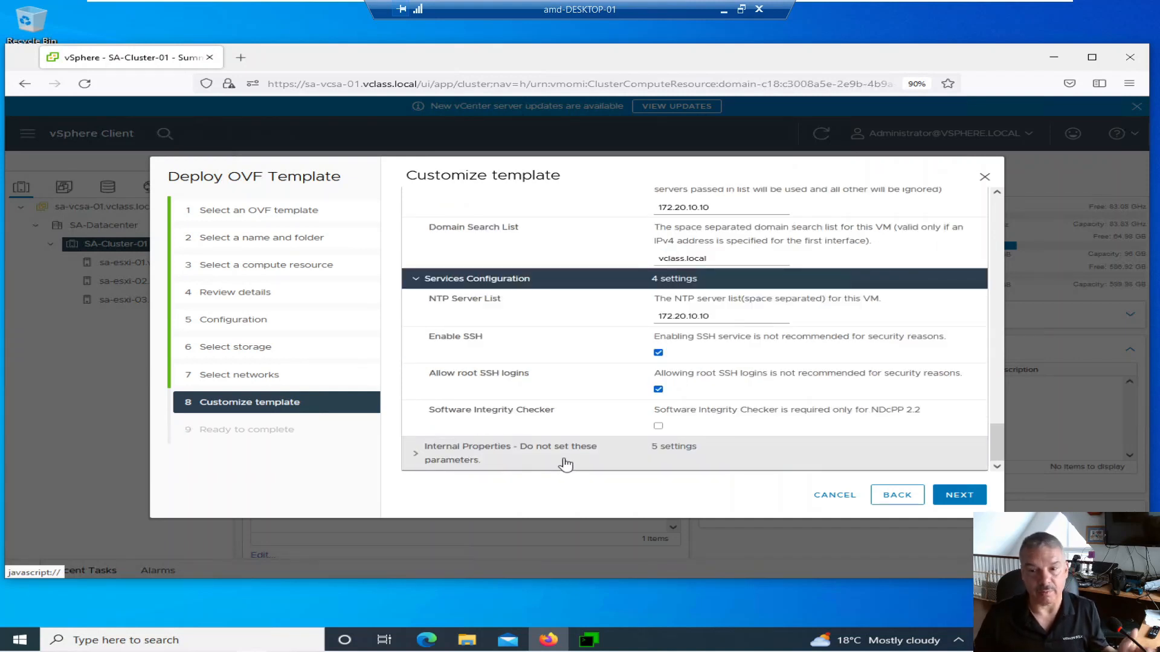
- Finish the OVF deployment of sa-nsxmgr-01 and show the Recent Tasks list
left_click(959, 494)
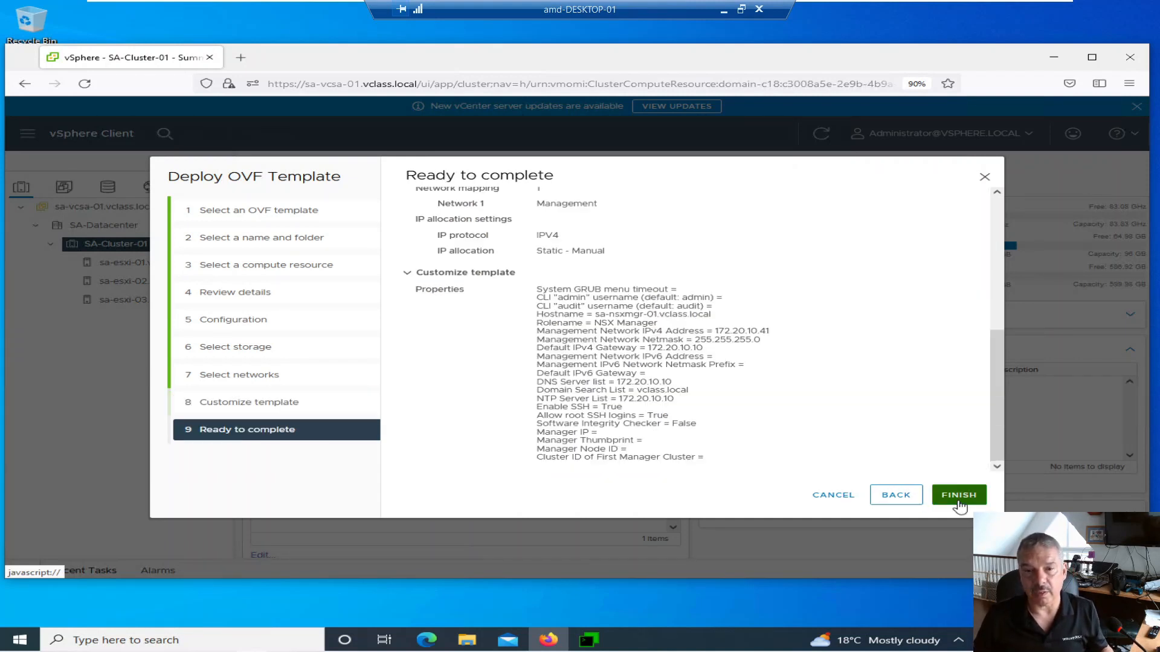
left_click(959, 497)
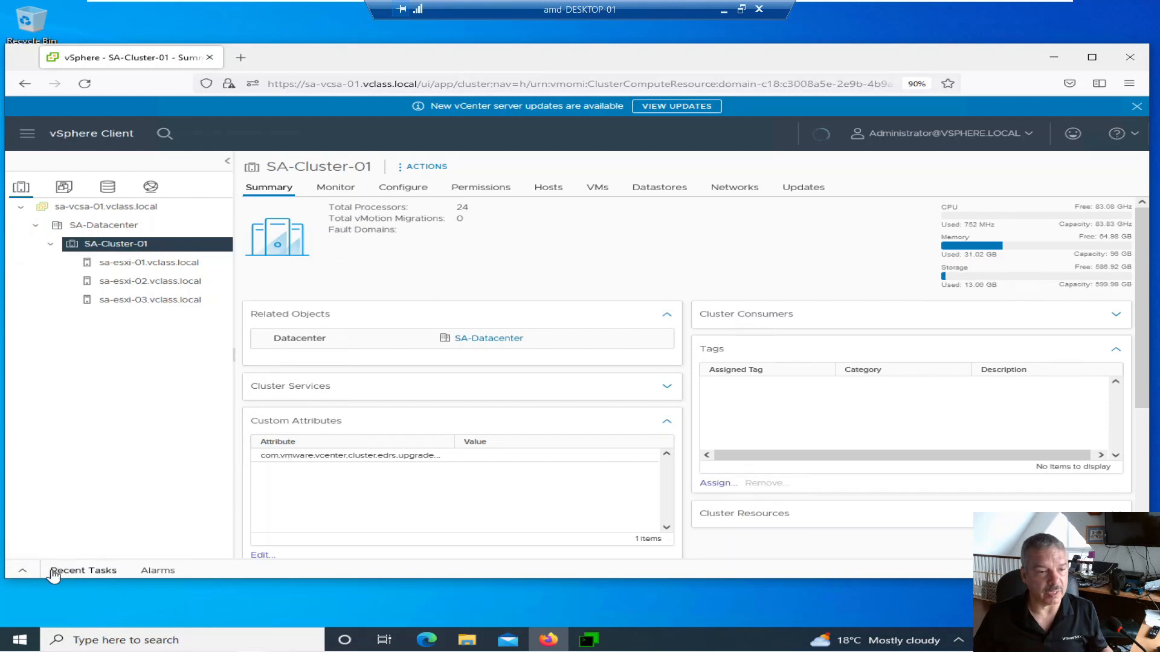
left_click(21, 571)
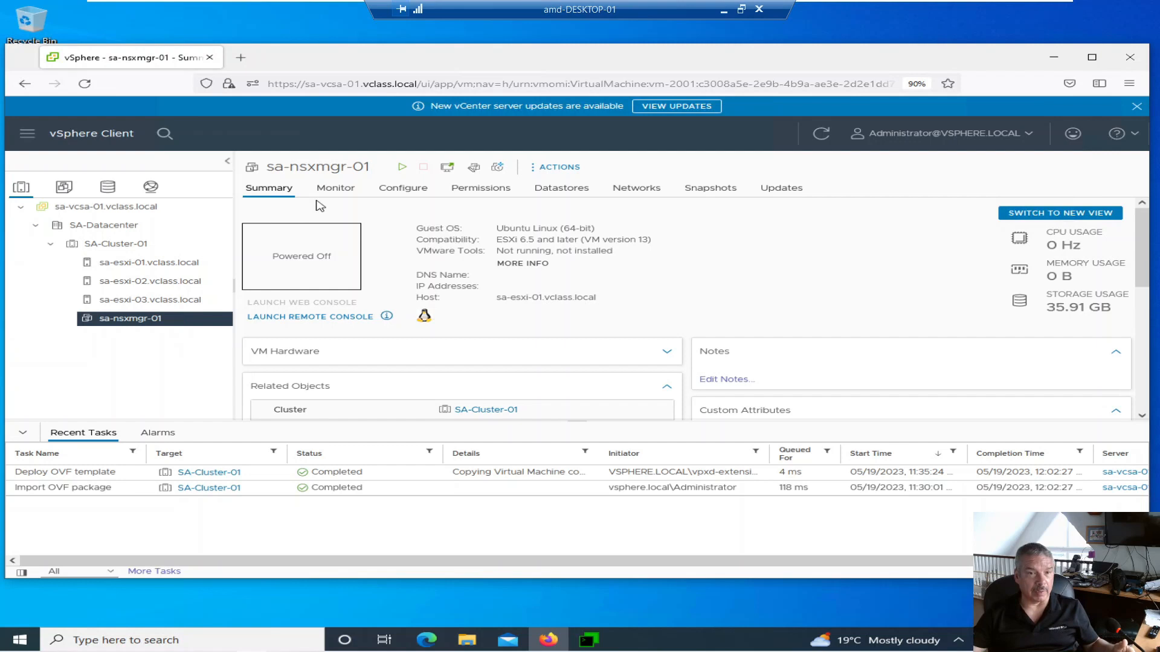
- Power on sa-nsxmgr-01 until it reports 172.20.10.41, then open a new Firefox tab
left_click(401, 169)
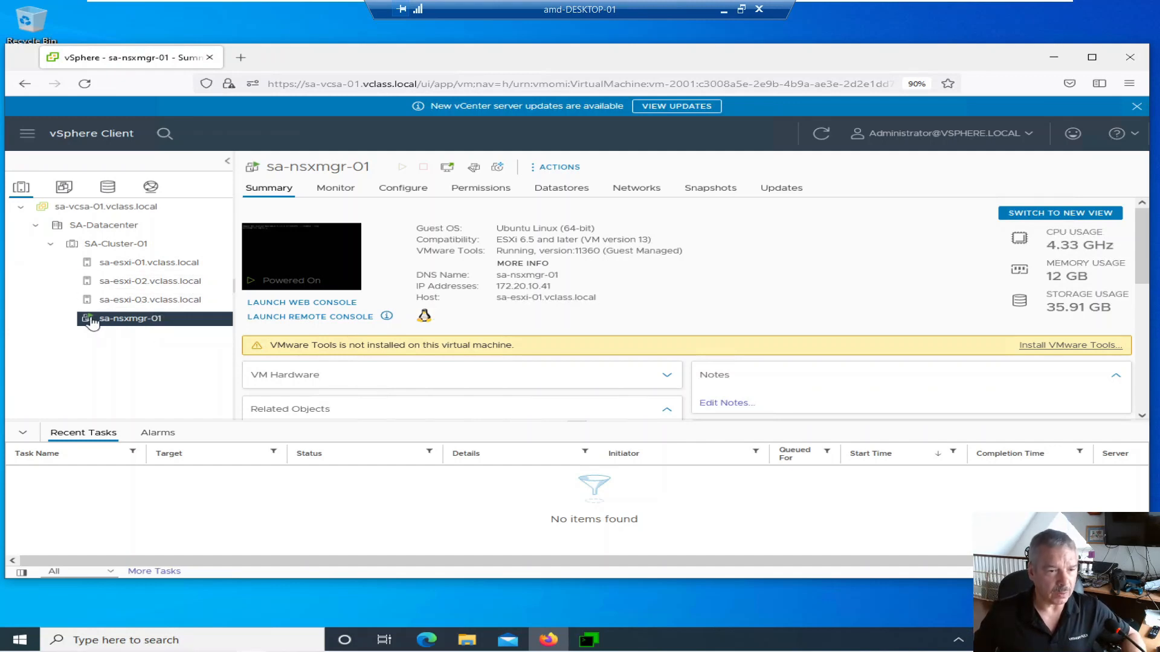
left_click(240, 57)
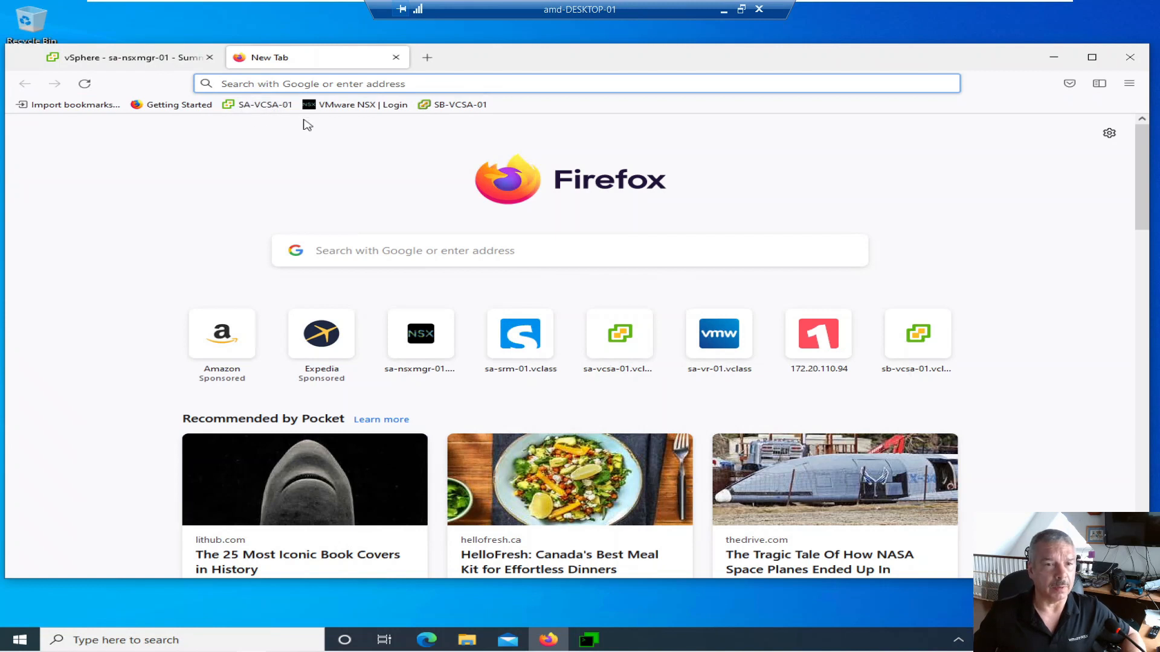
- Sign in to NSX Manager at sa-nsxmgr-01.vclass.local as admin using the browser's saved credentials
left_click(353, 105)
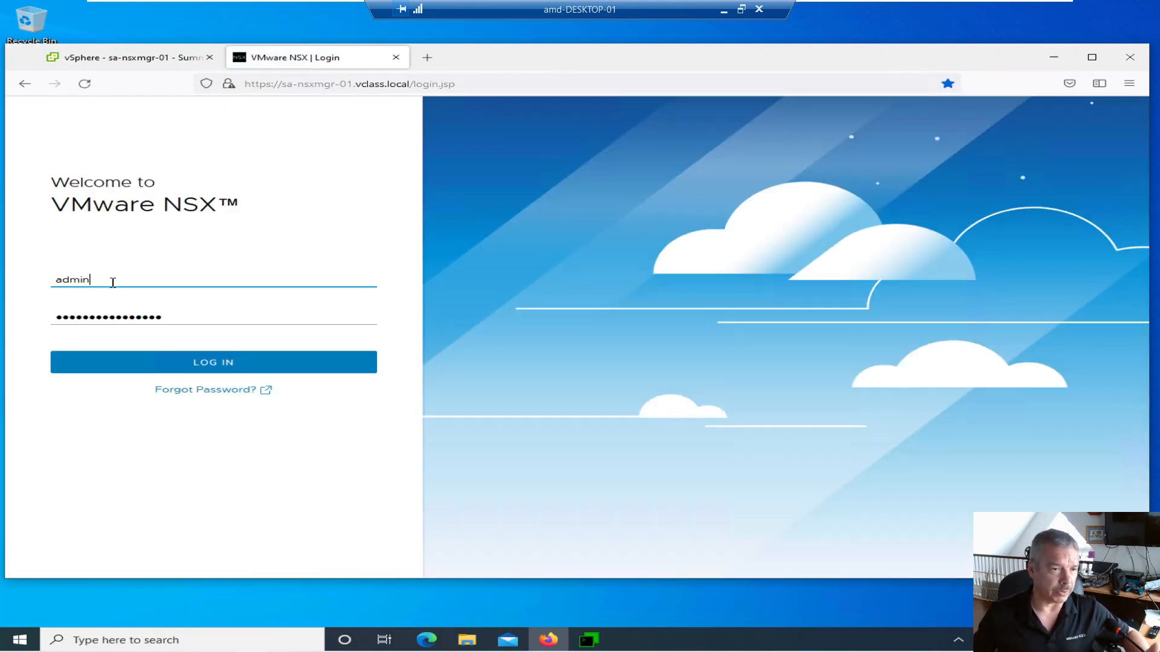
left_click(155, 322)
left_click(206, 367)
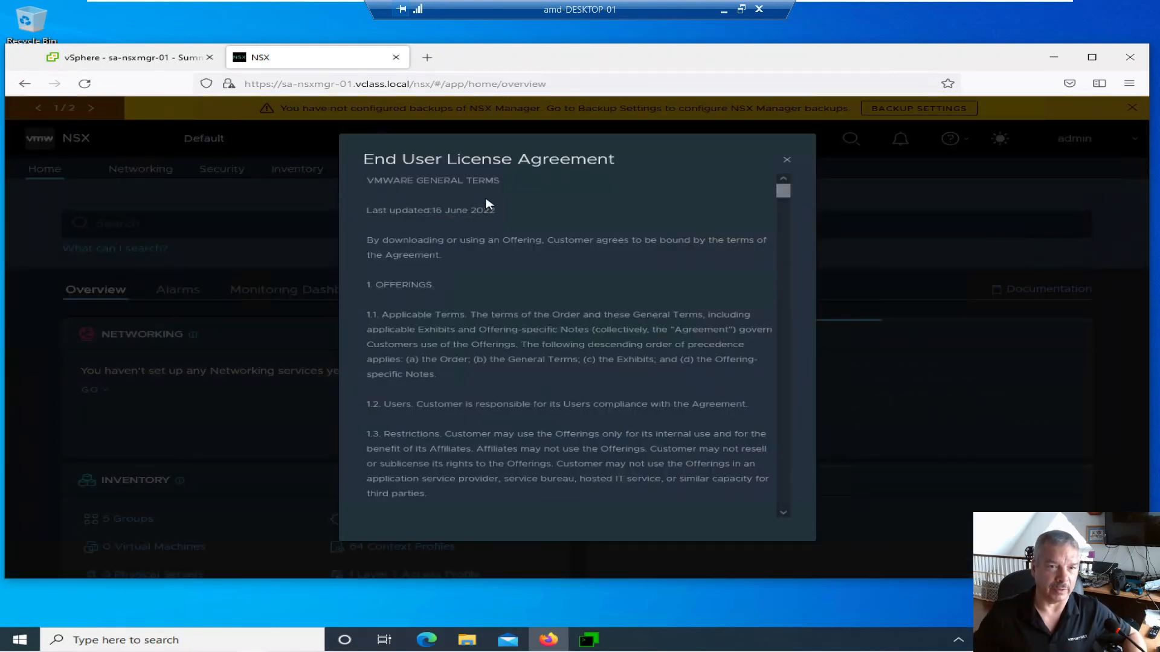
- Scroll through and accept the NSX End User License Agreement
left_click_drag(783, 191, 769, 521)
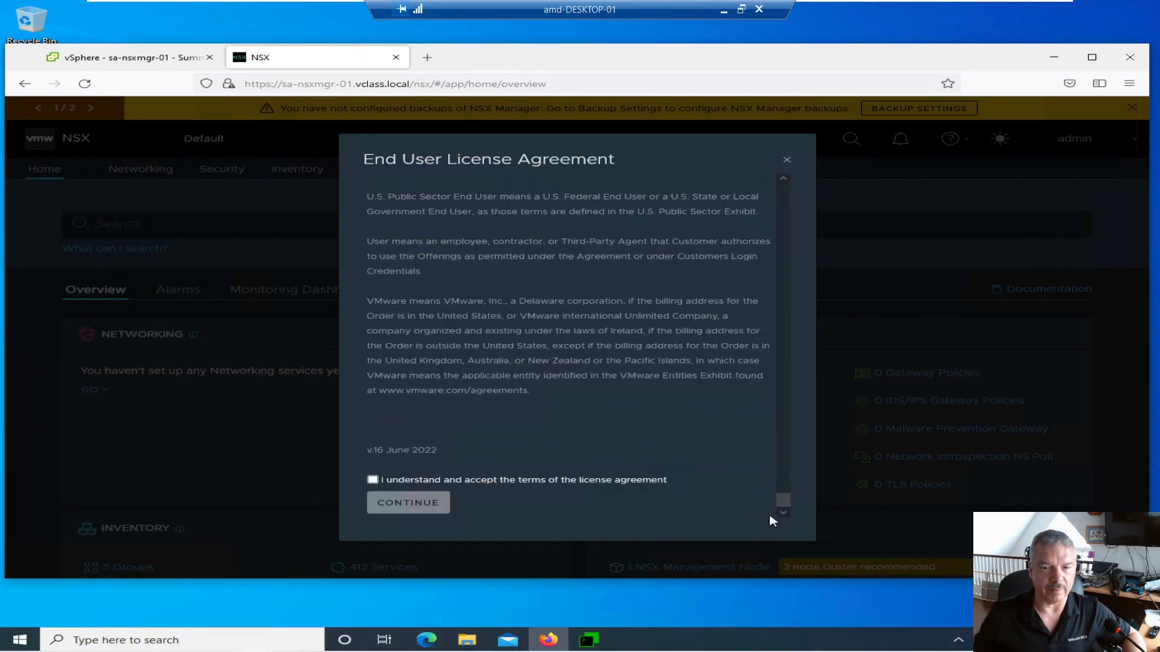
left_click(465, 482)
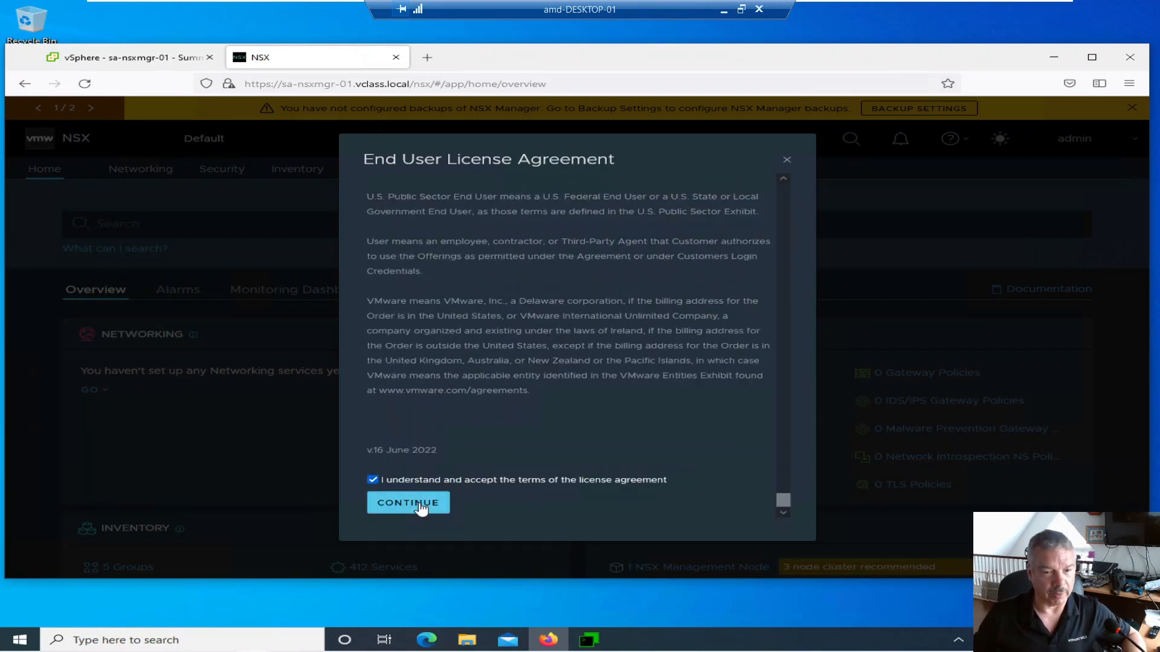
left_click(426, 502)
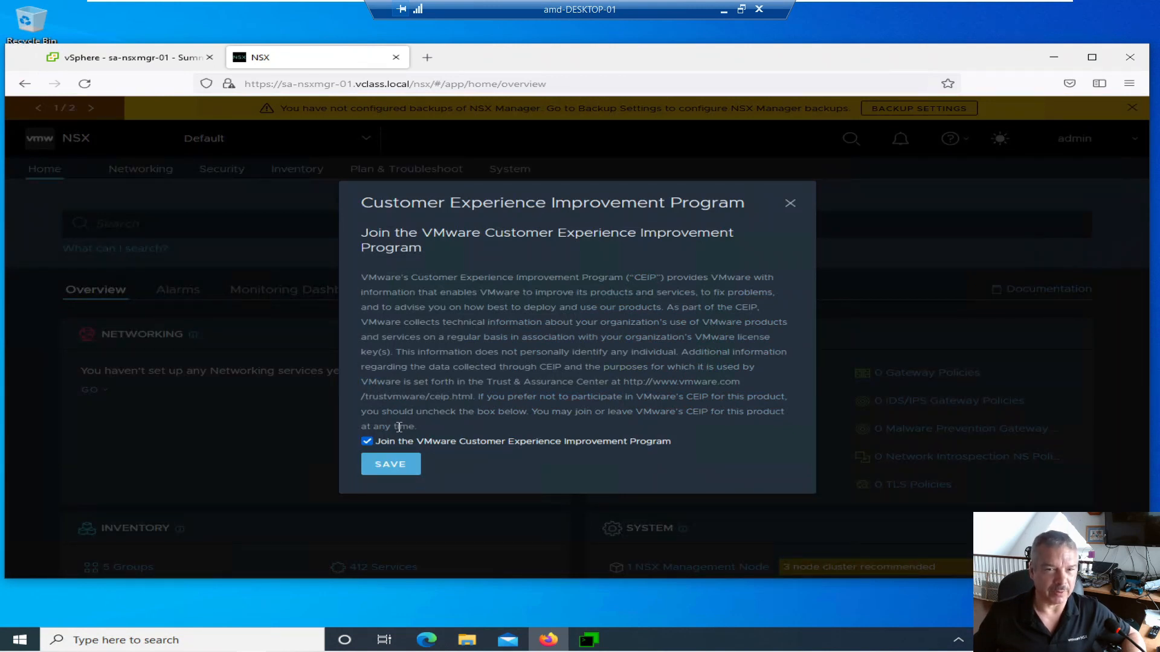
- Opt out of the Customer Experience Improvement Program and skip the Welcome to NSX tour
left_click(367, 442)
left_click(387, 465)
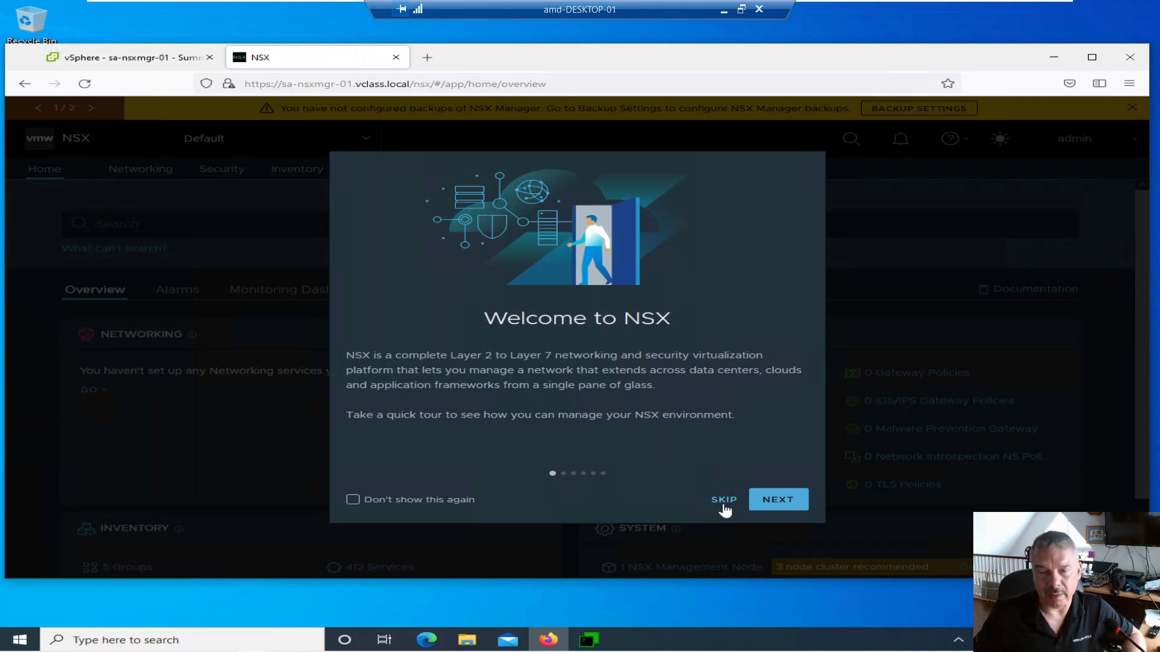
left_click(724, 500)
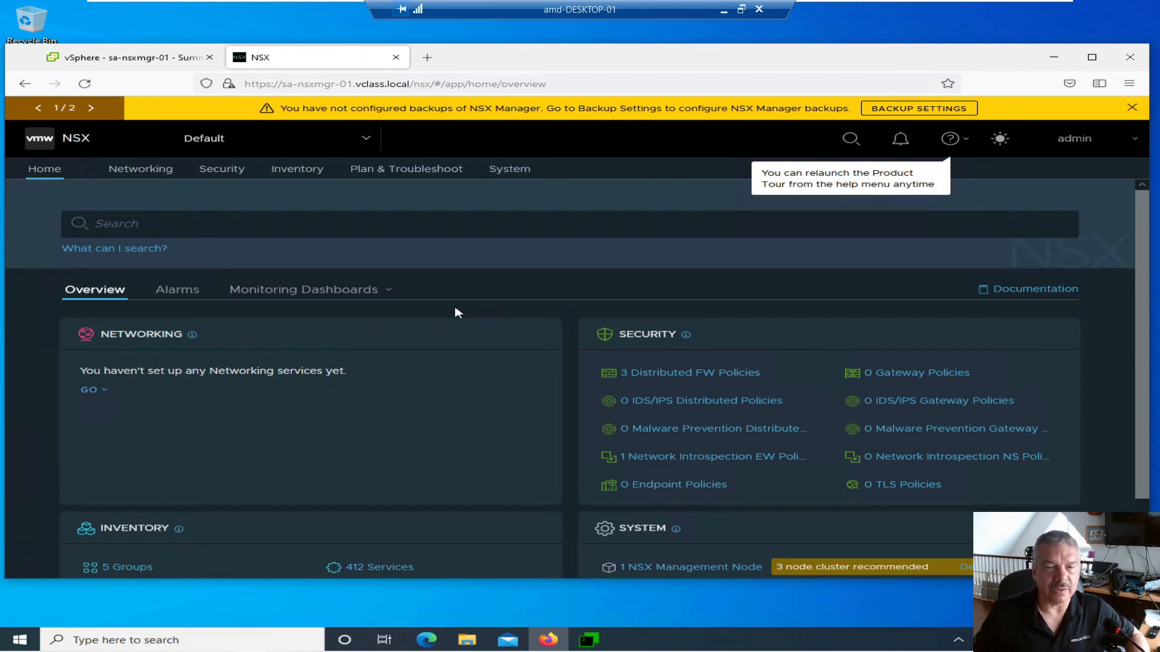
- Switch NSX Manager from the dark to the light theme with the sun icon
left_click(1000, 141)
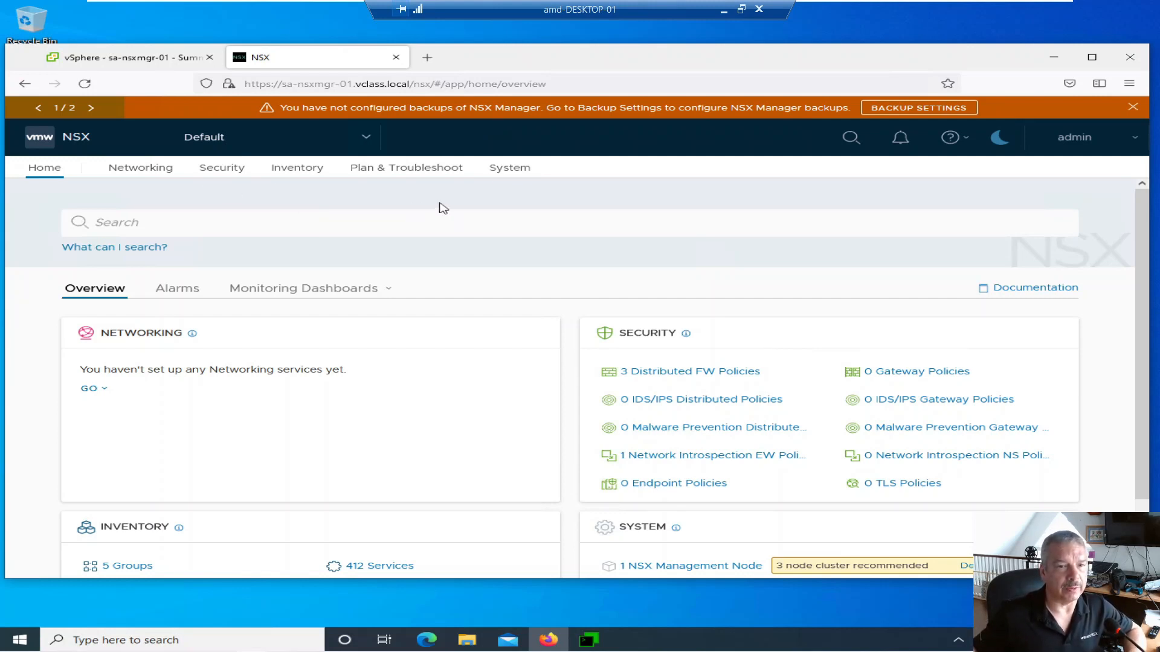
- Go to System > Appliances and review the stable one-node cluster (172.20.10.41) and unavailable Add NSX Appliance
left_click(510, 167)
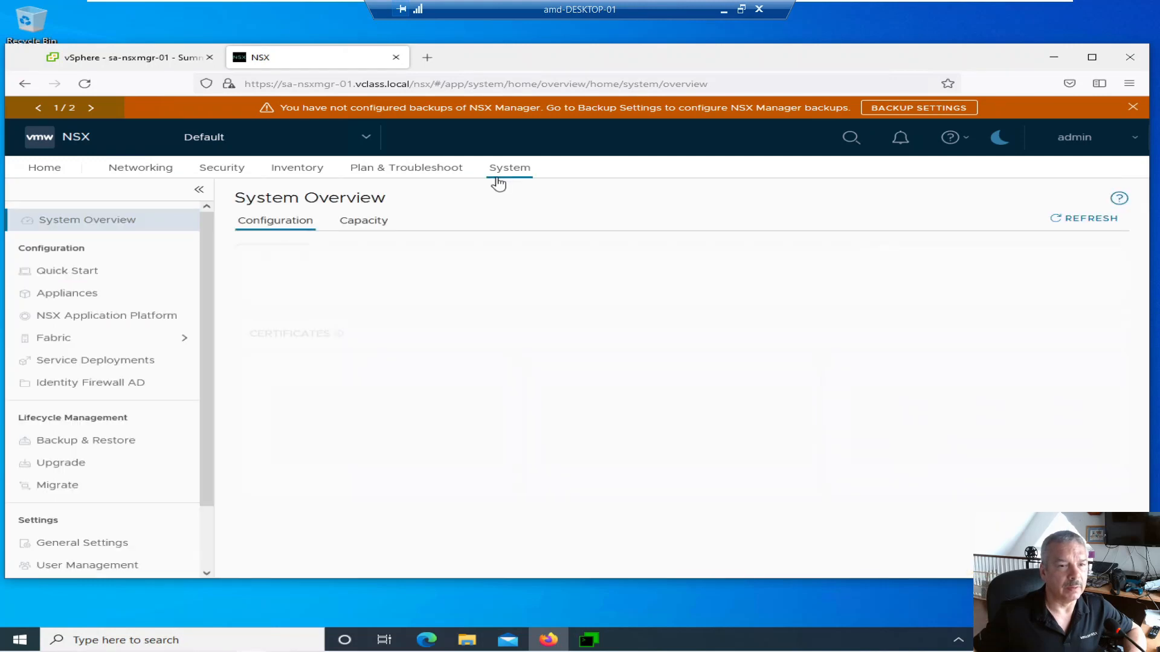
left_click(91, 293)
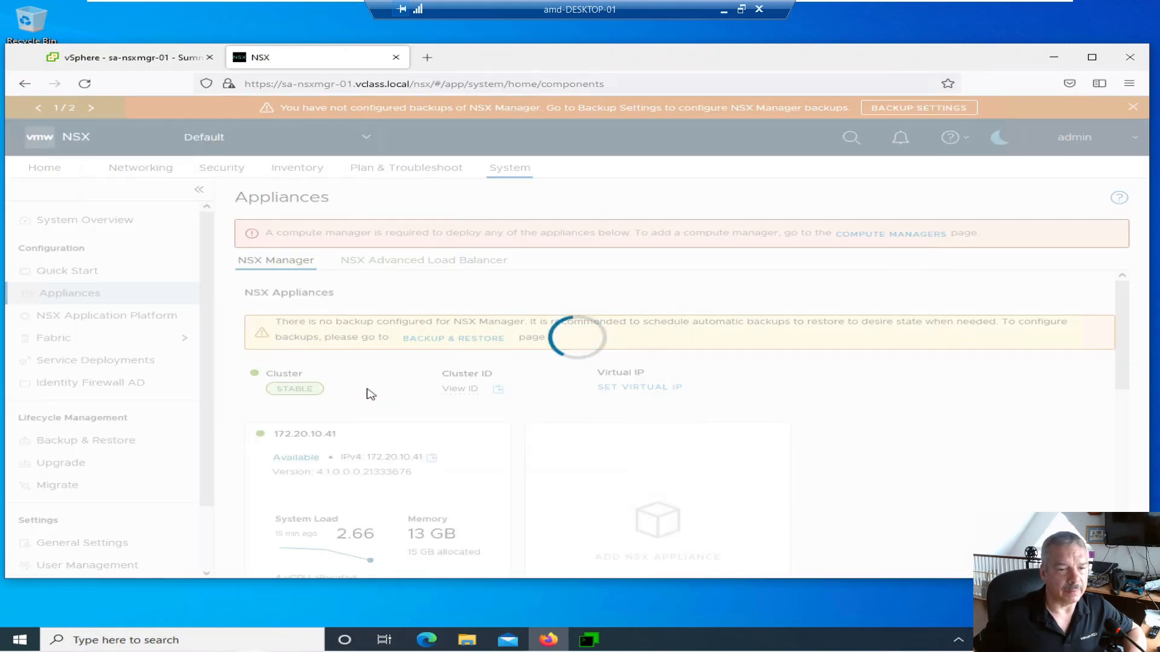
scroll(401, 419, "down", 1)
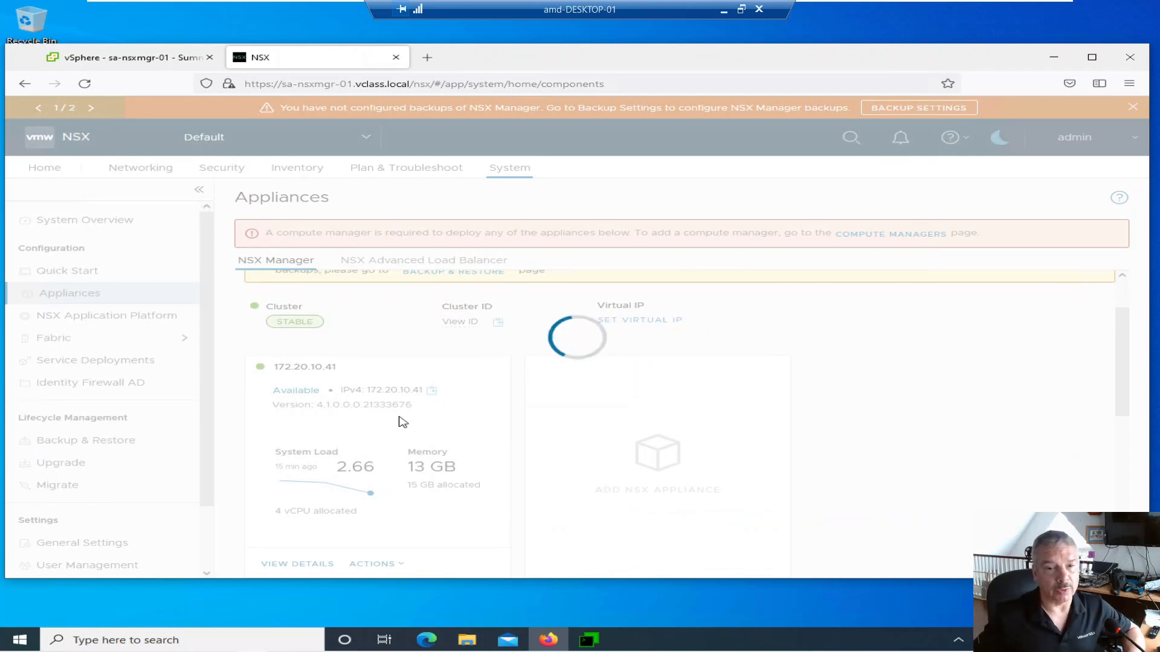
scroll(403, 422, "down", 1)
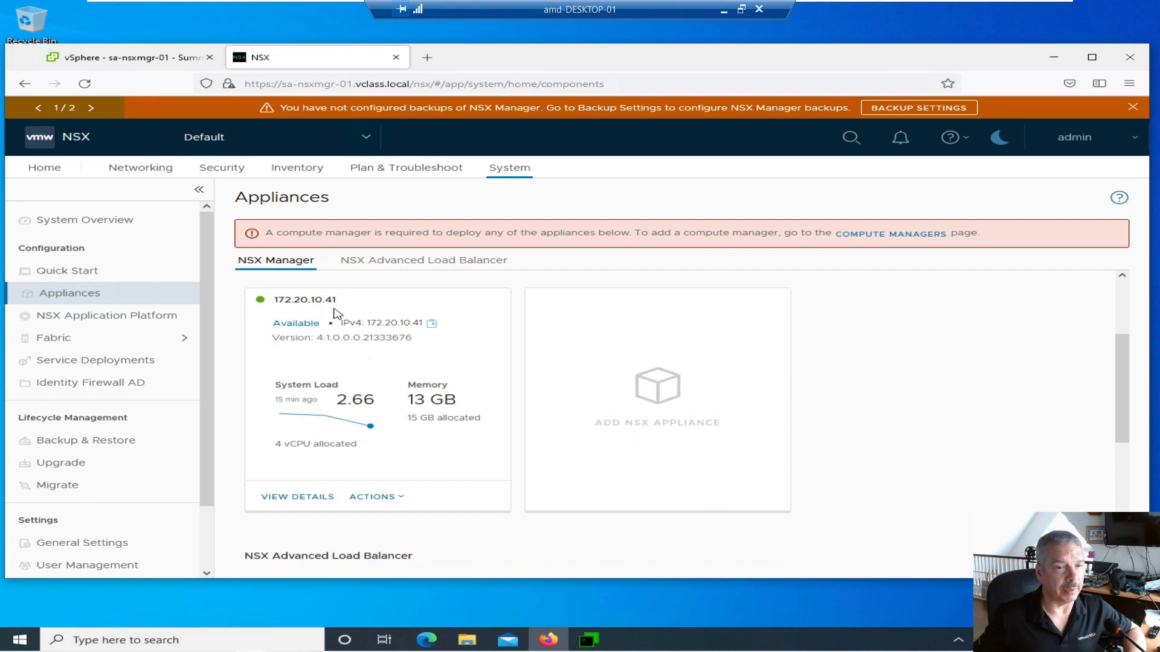
scroll(335, 312, "up", 2)
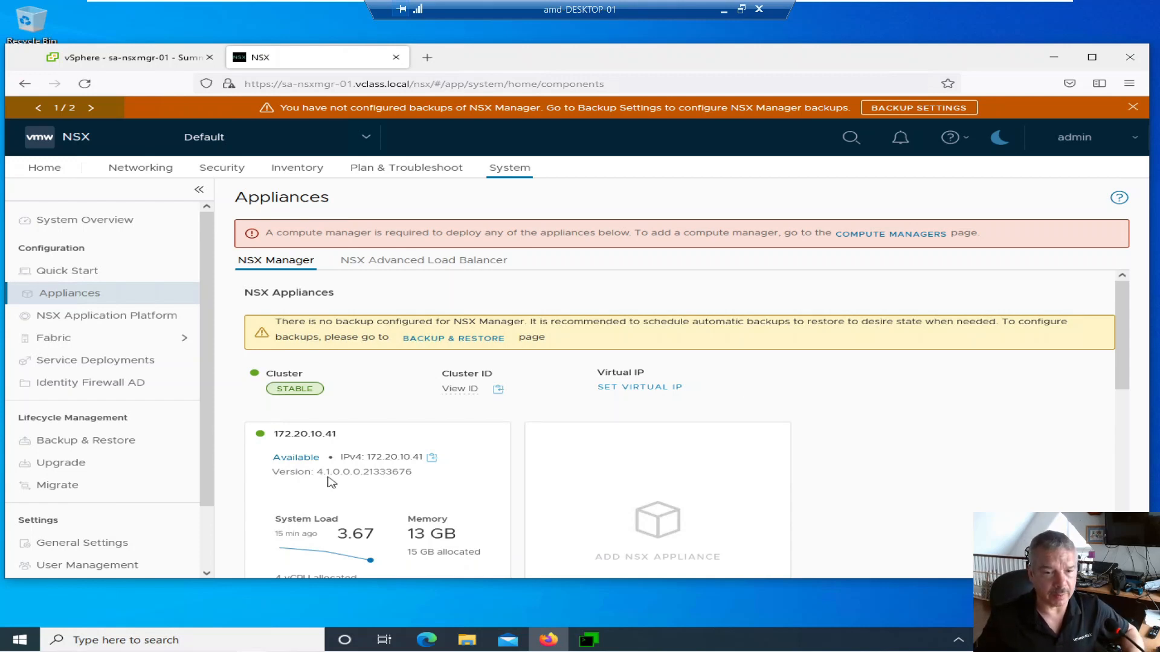
mouse_move(627, 494)
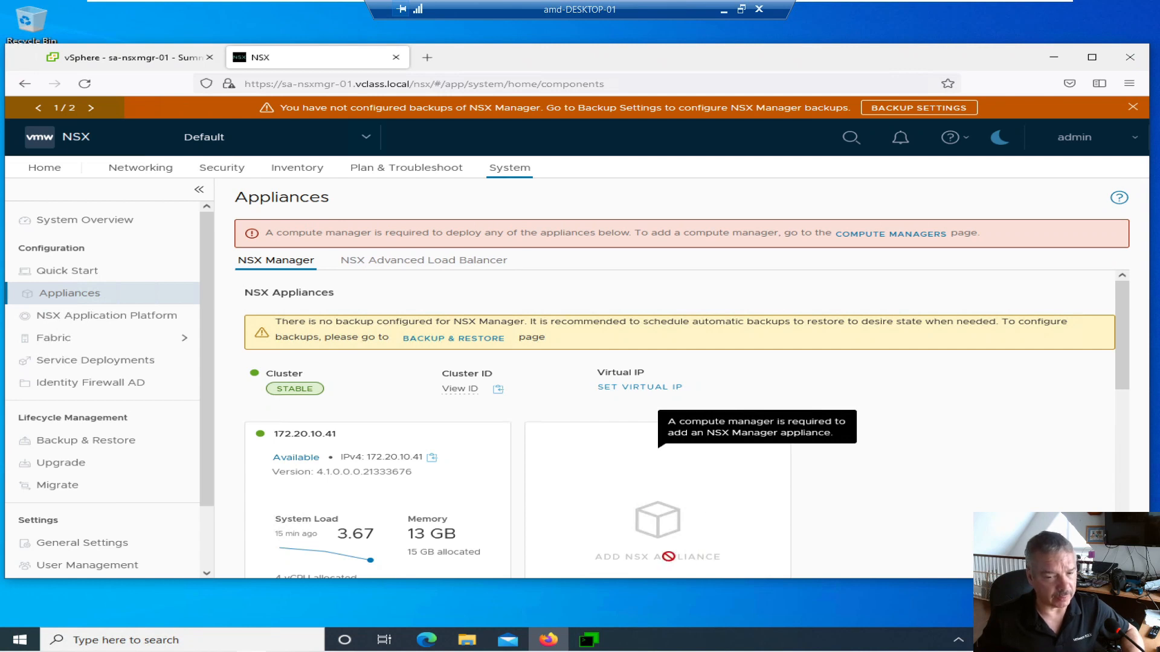
scroll(647, 544, "down", 1)
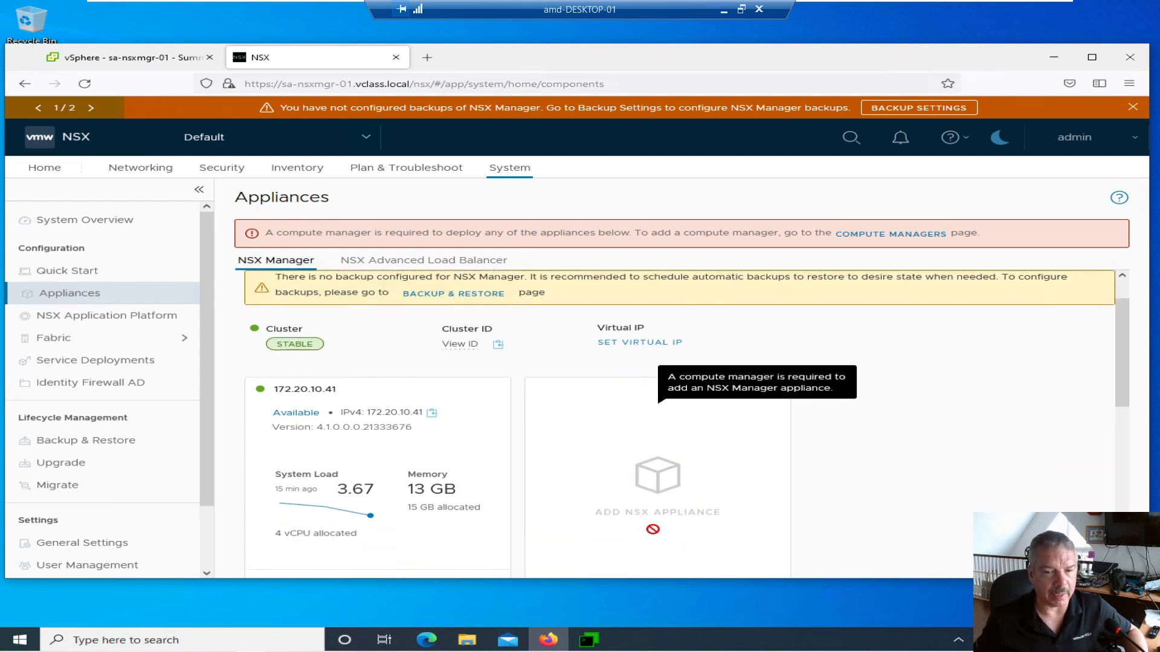
scroll(635, 467, "up", 1)
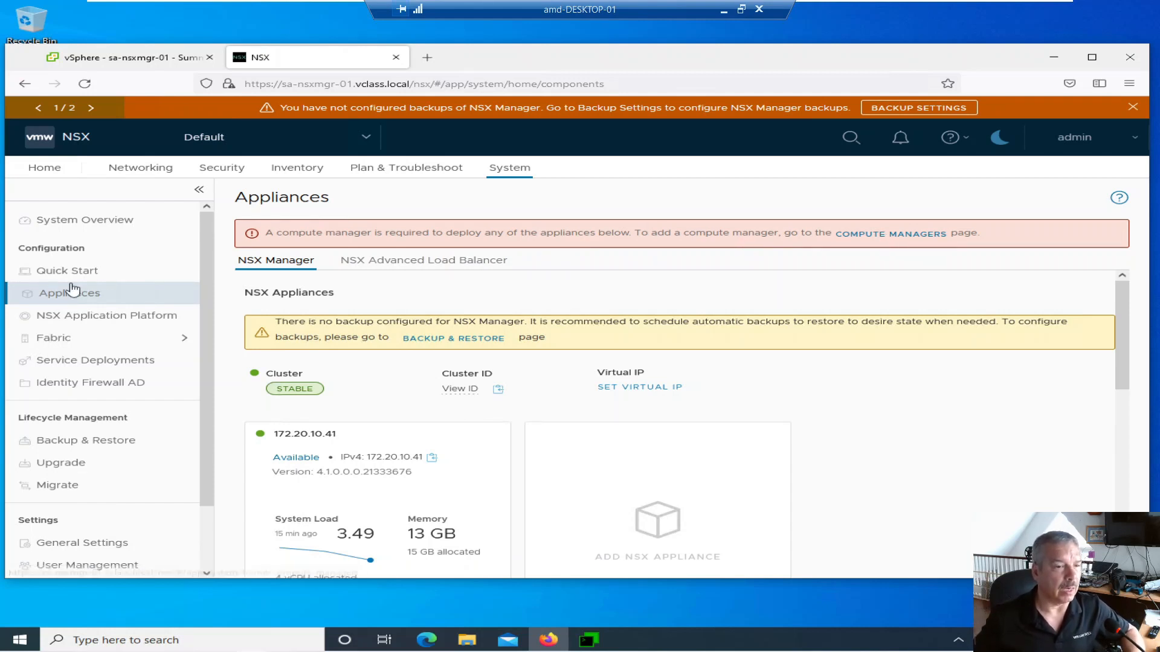
- Open Fabric > Compute Managers, see none registered, and start adding a new vCenter compute manager
left_click(100, 338)
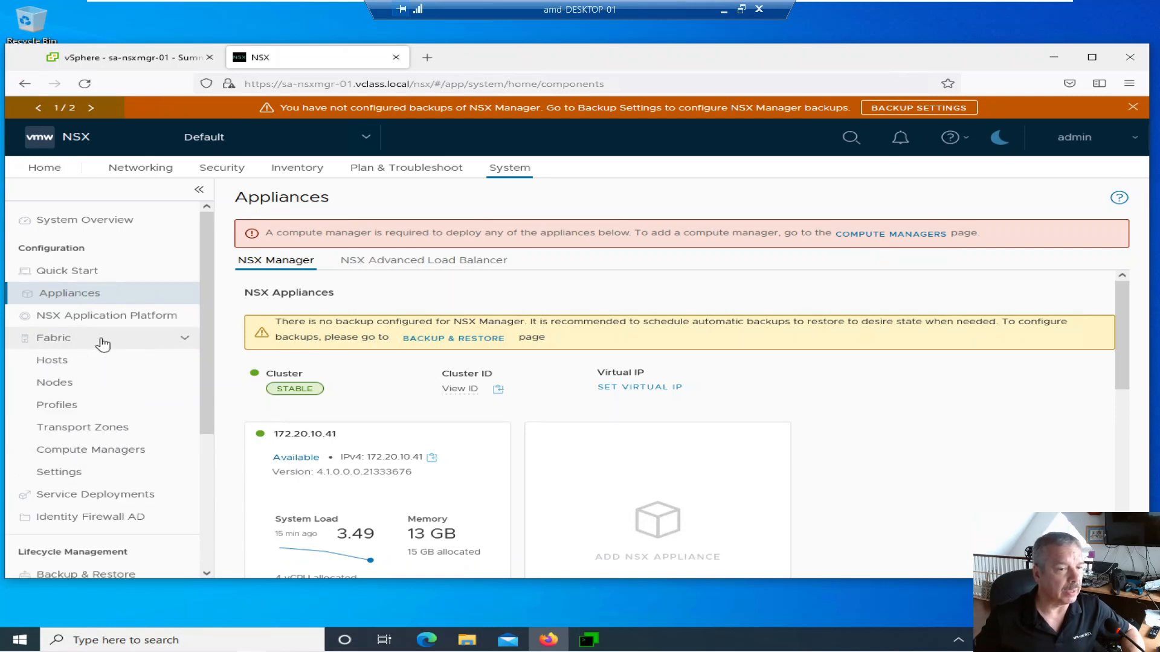
left_click(84, 461)
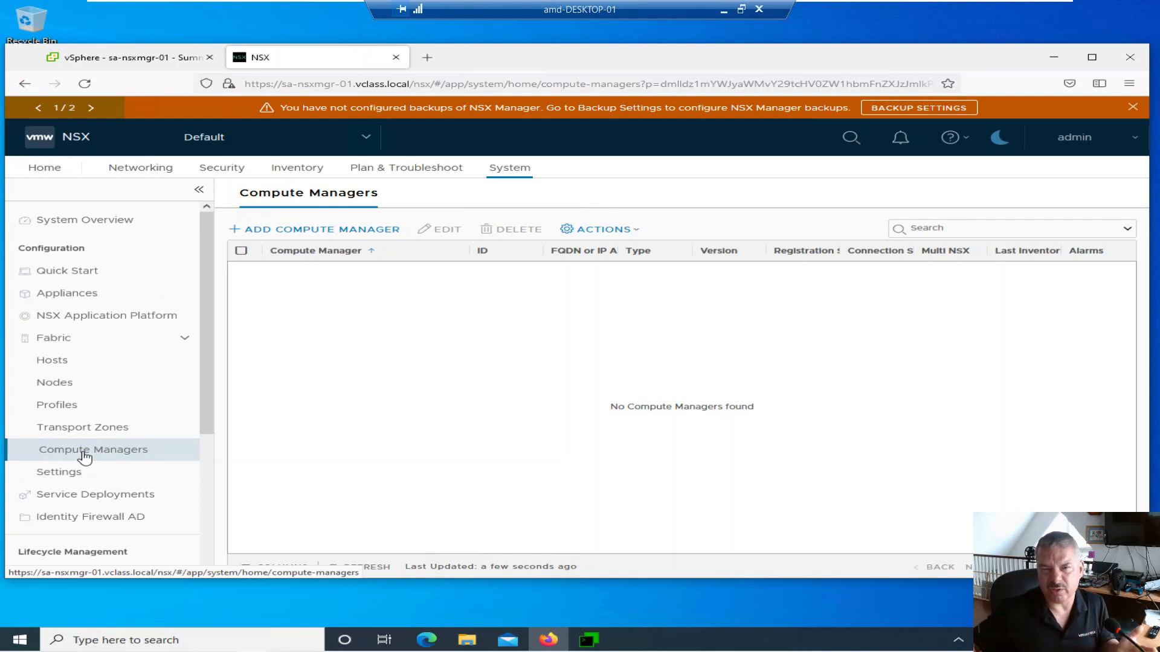
left_click(353, 233)
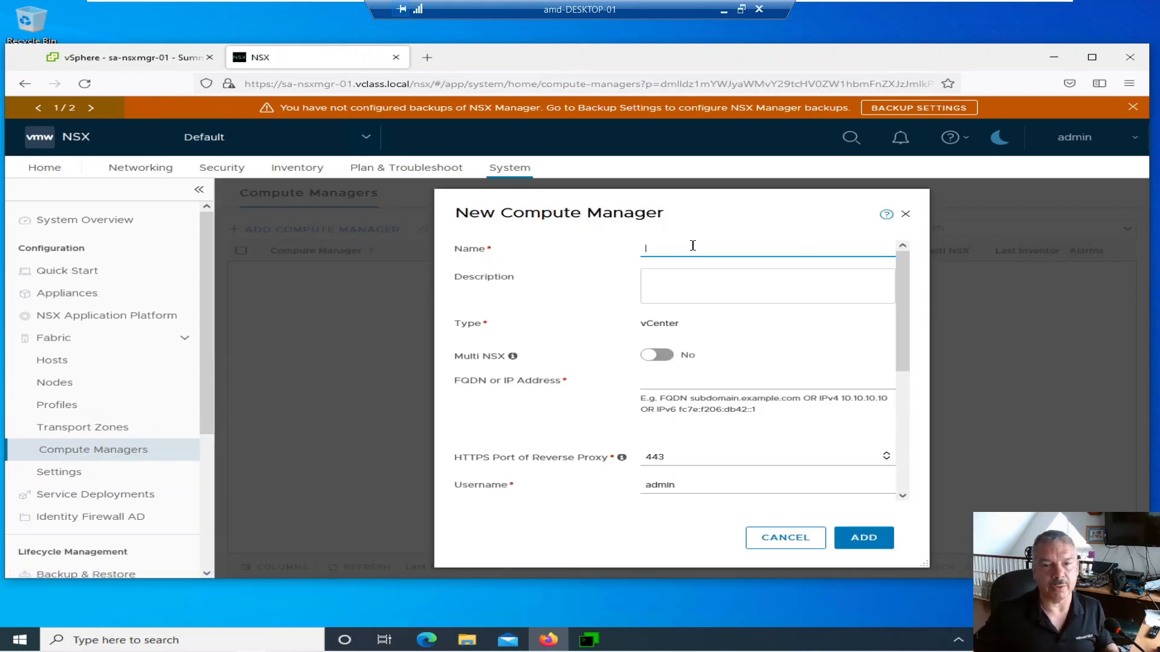
- Enter sa-vcsa-01.vclass.local as the compute manager's name and its FQDN
type("sa-vcsa-")
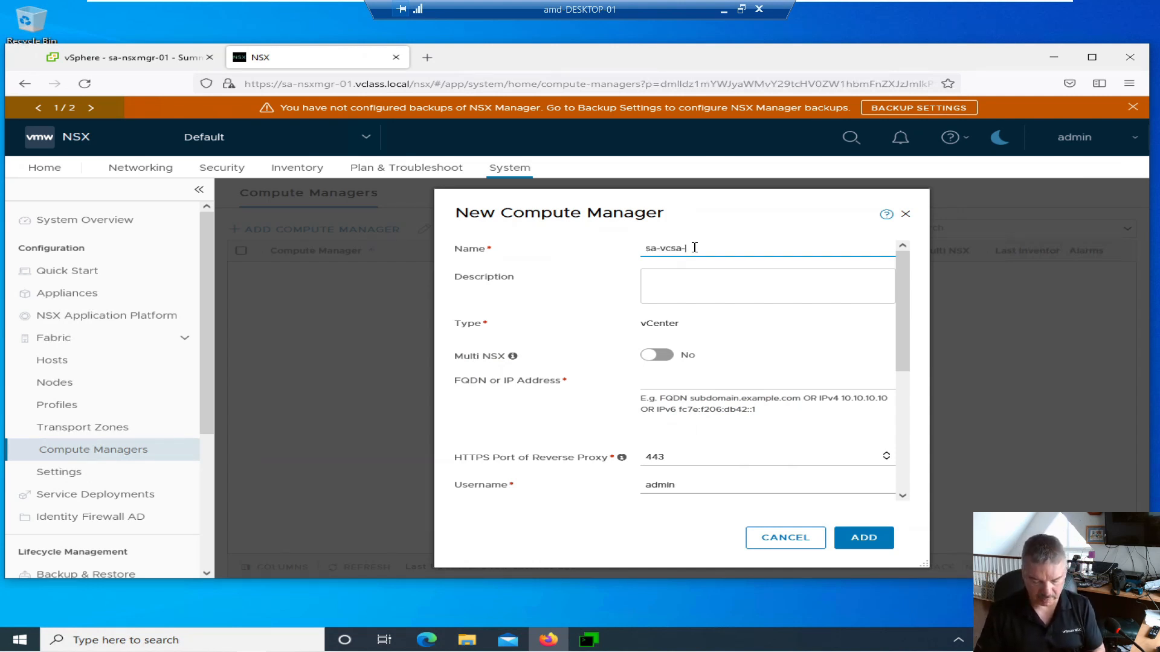
type("01.vclass.local")
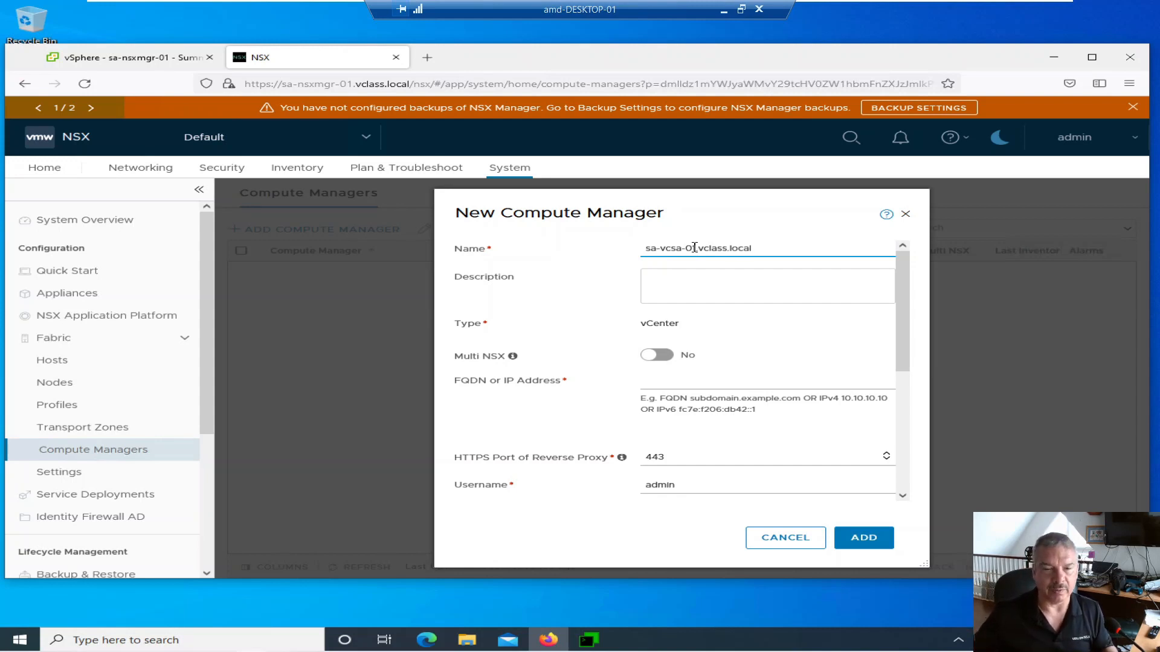
left_click(688, 289)
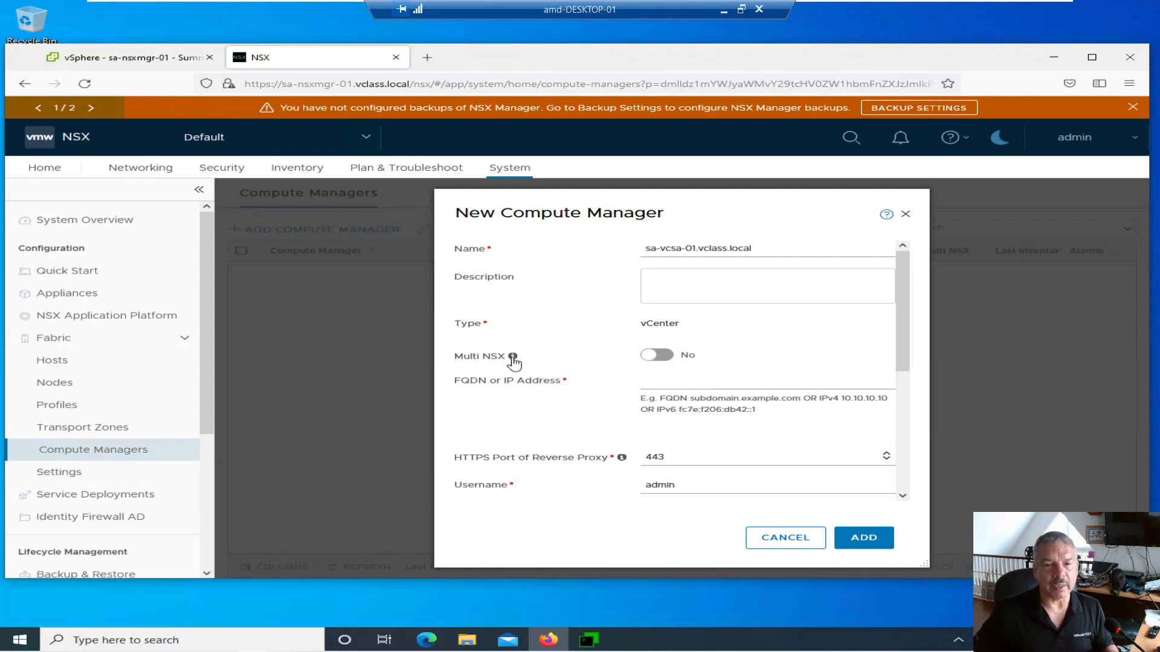
mouse_move(514, 360)
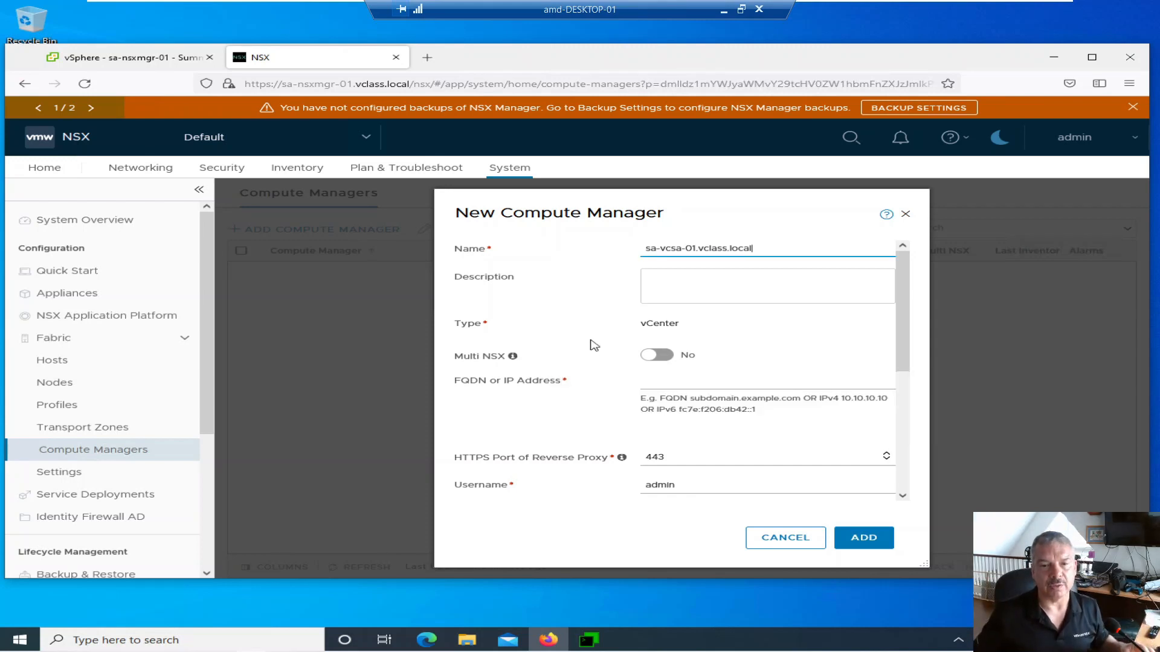
left_click(646, 383)
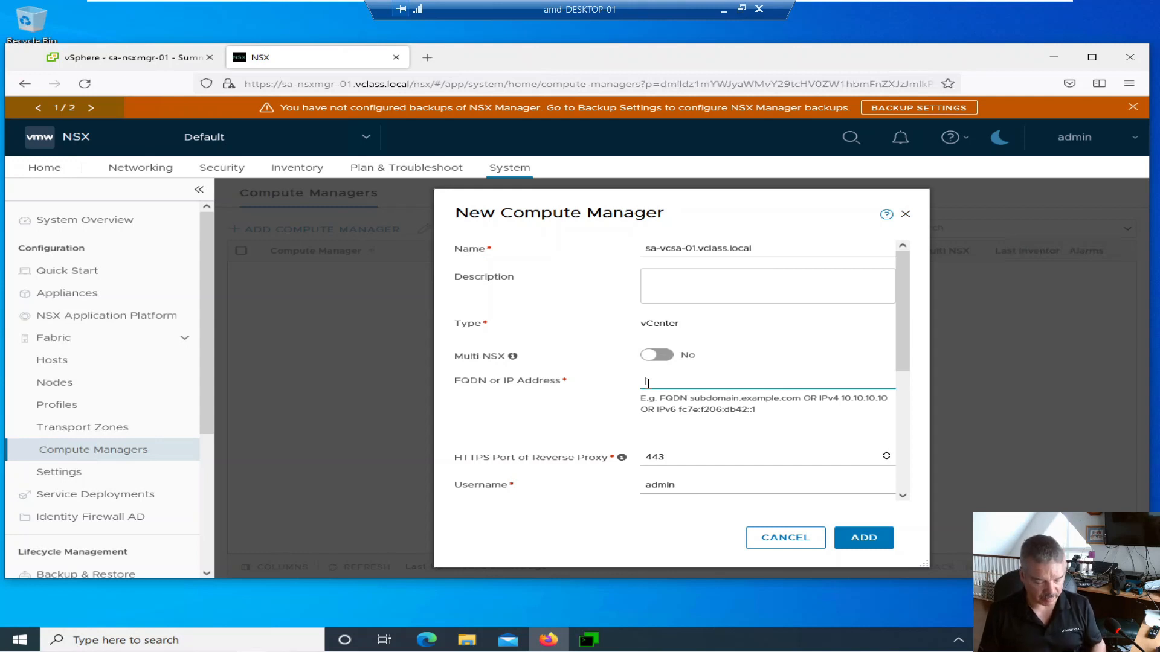
type("sa-vcsa-0")
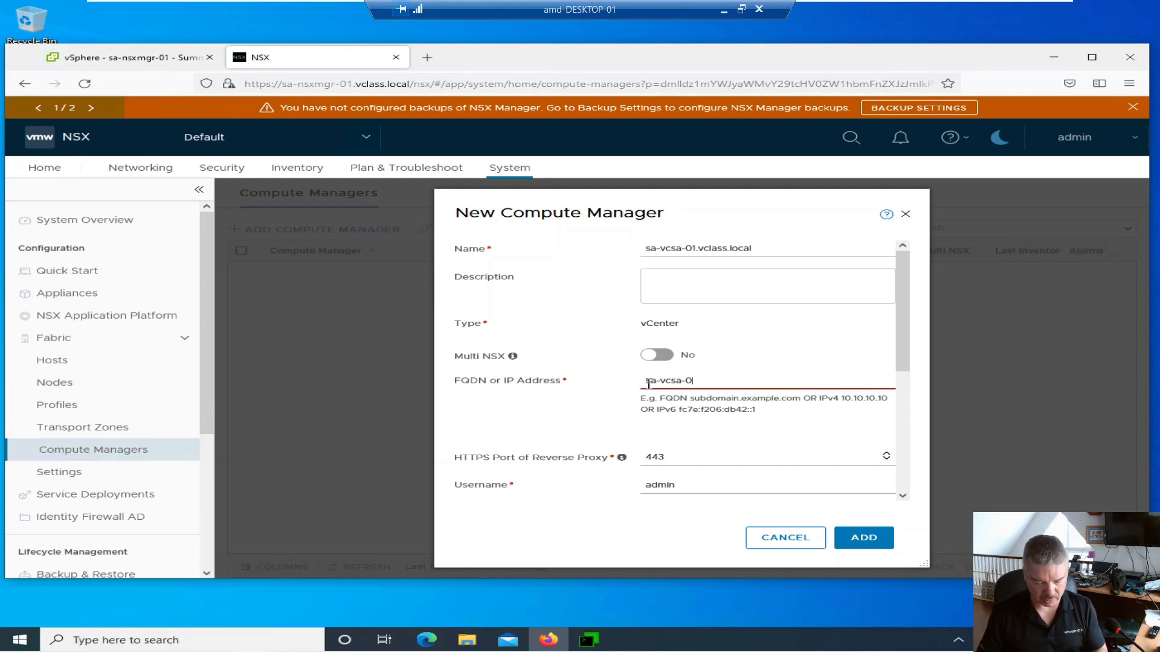
type("1.vclass.")
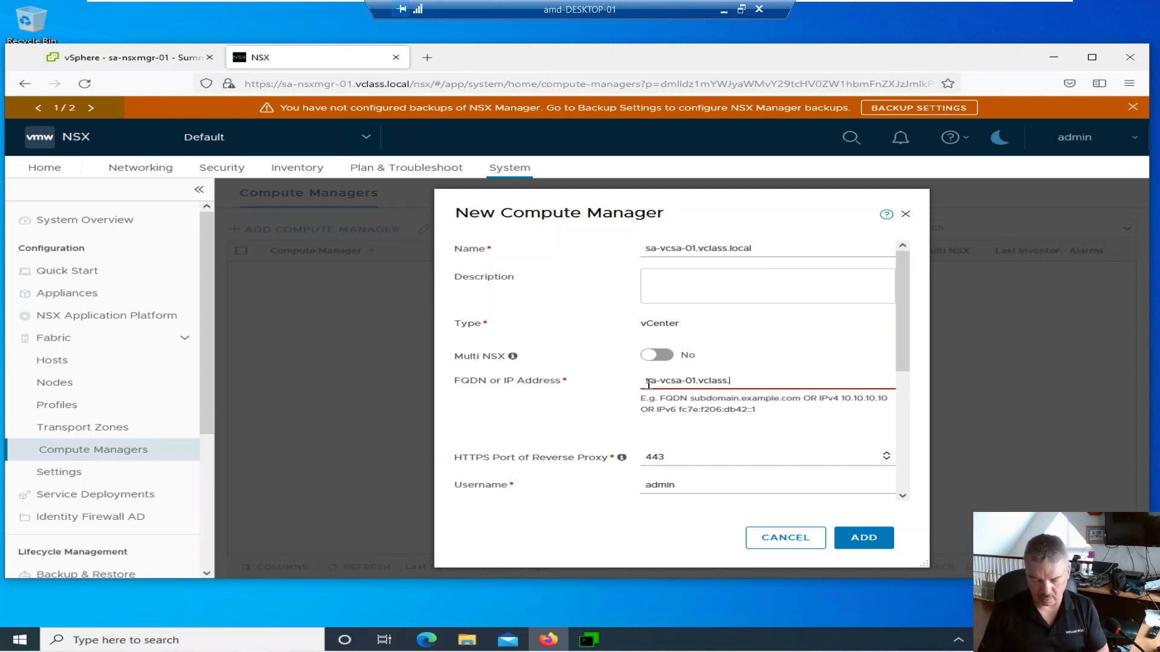
type("local")
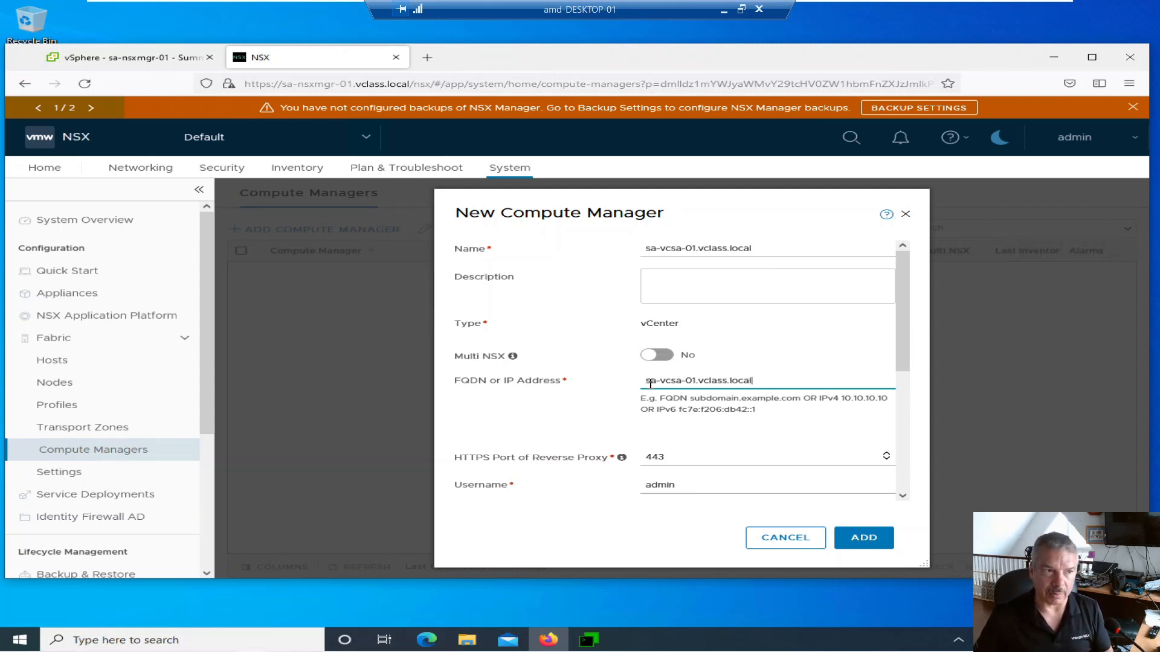
- Enter the vCenter administrator username and password, leaving the SHA-256 thumbprint blank
scroll(752, 402, "down", 5)
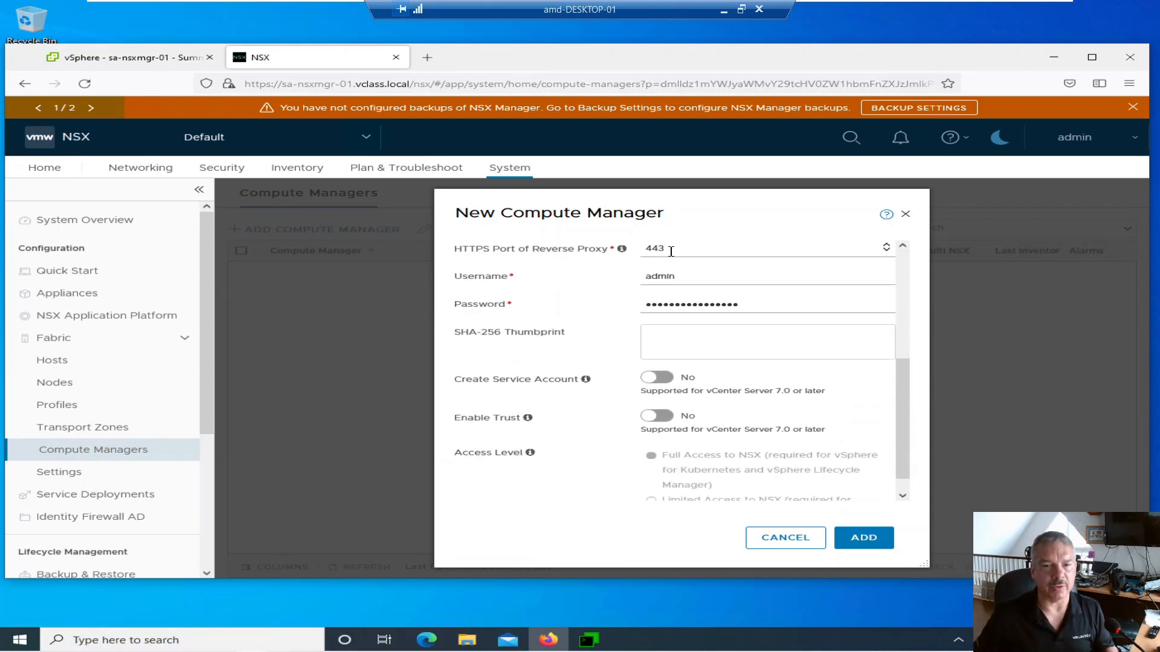
double_click(699, 279)
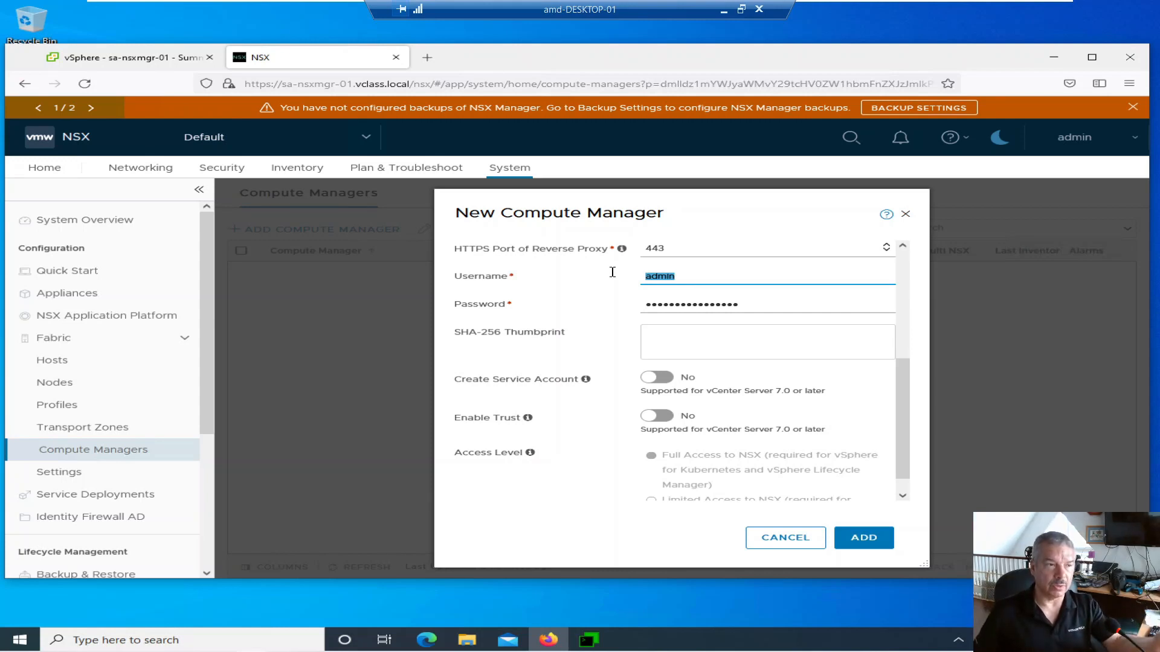
type("a")
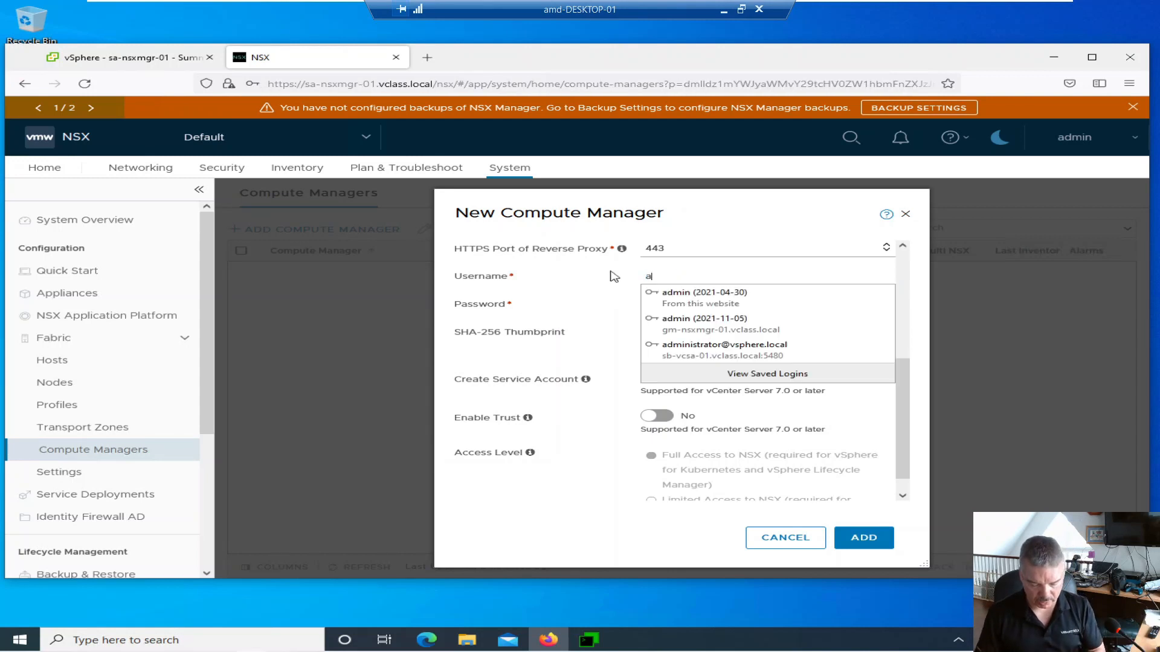
type("dministrator")
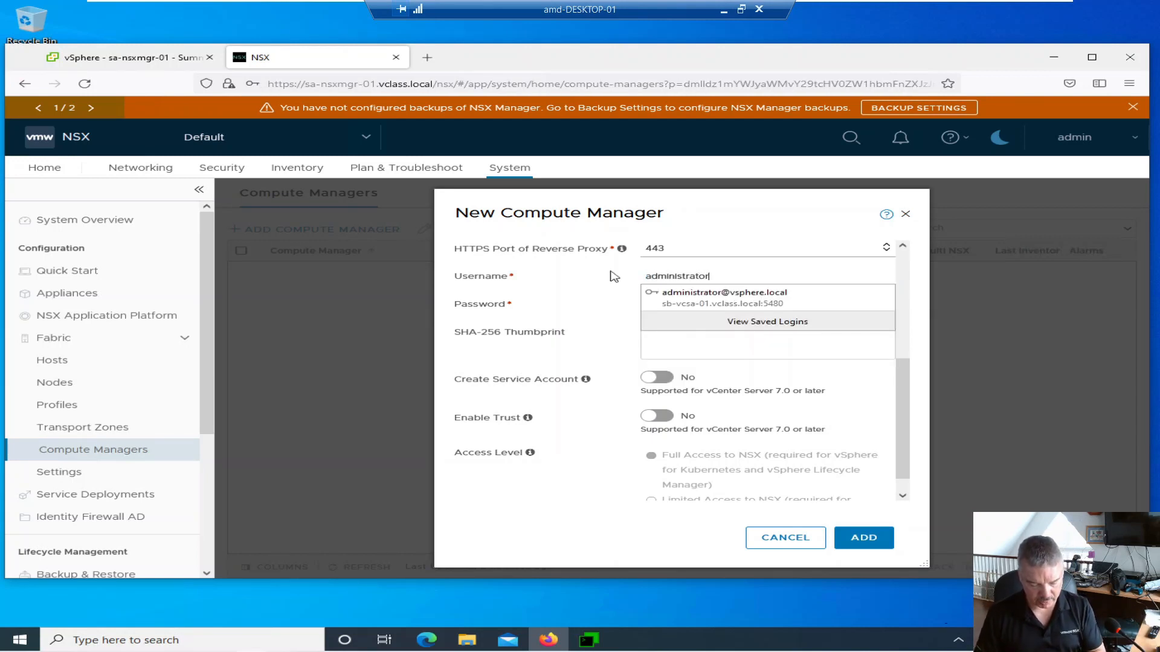
type("@vsphere.local")
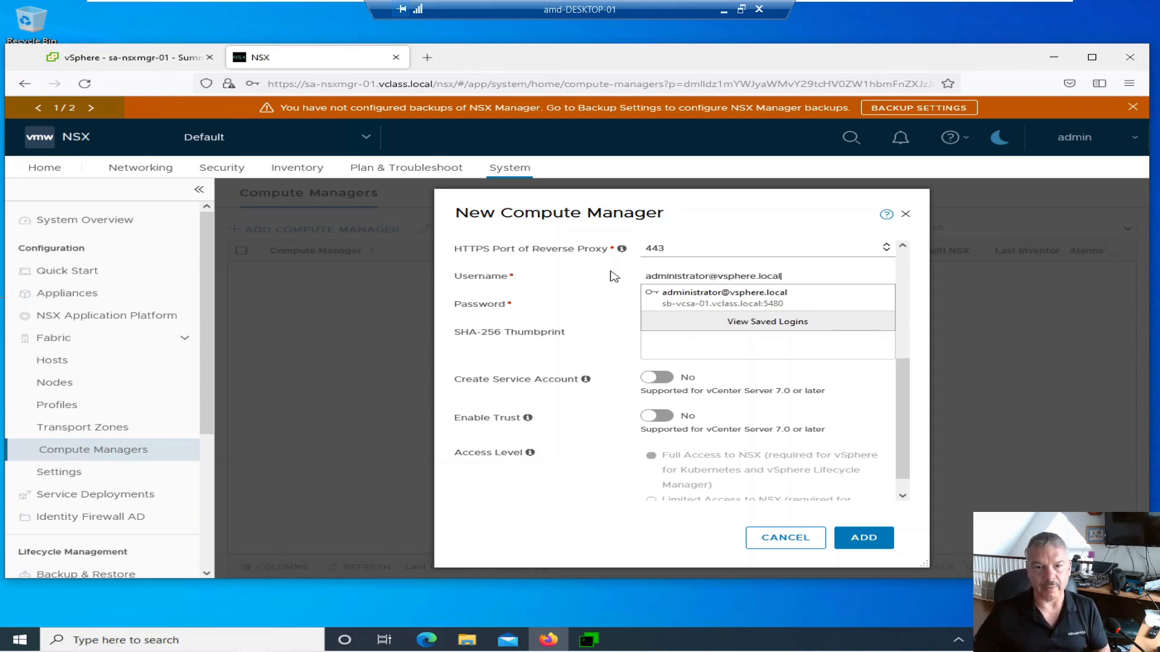
key("Down")
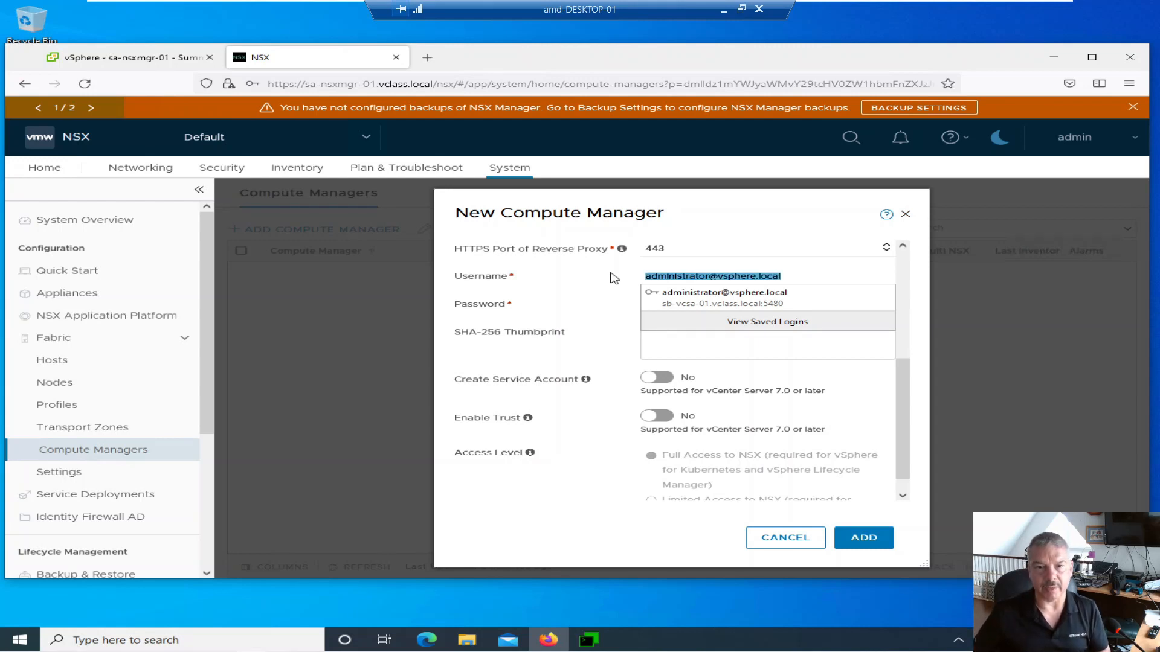
key("Return")
left_click(717, 327)
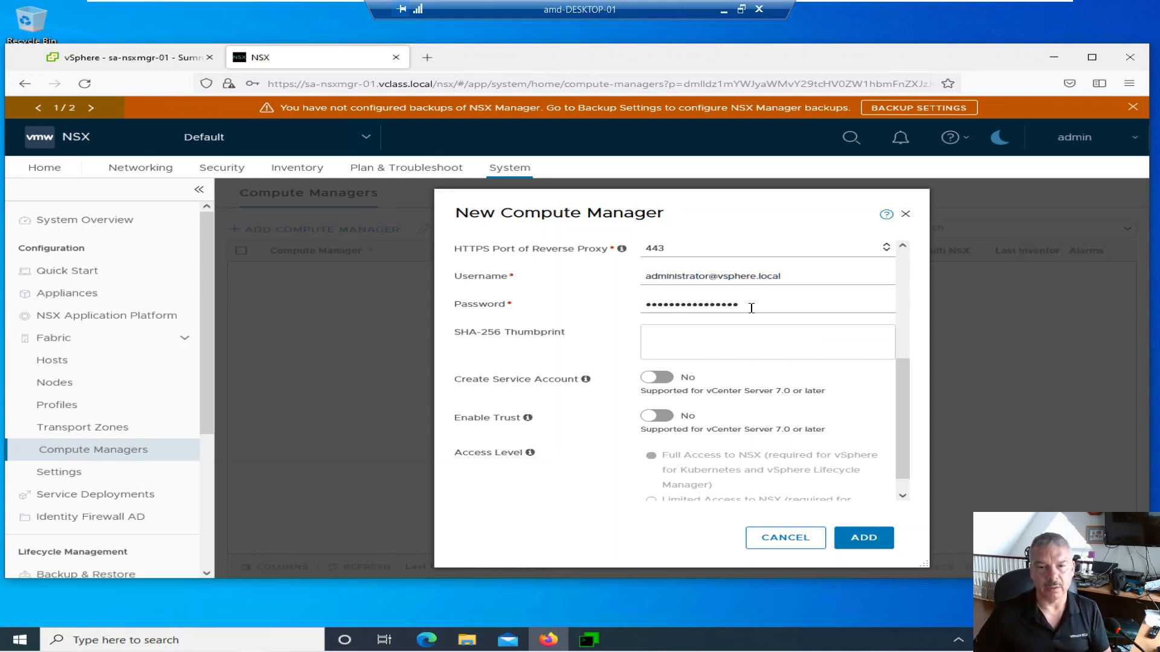
left_click_drag(750, 305, 600, 305)
type("VMware1!")
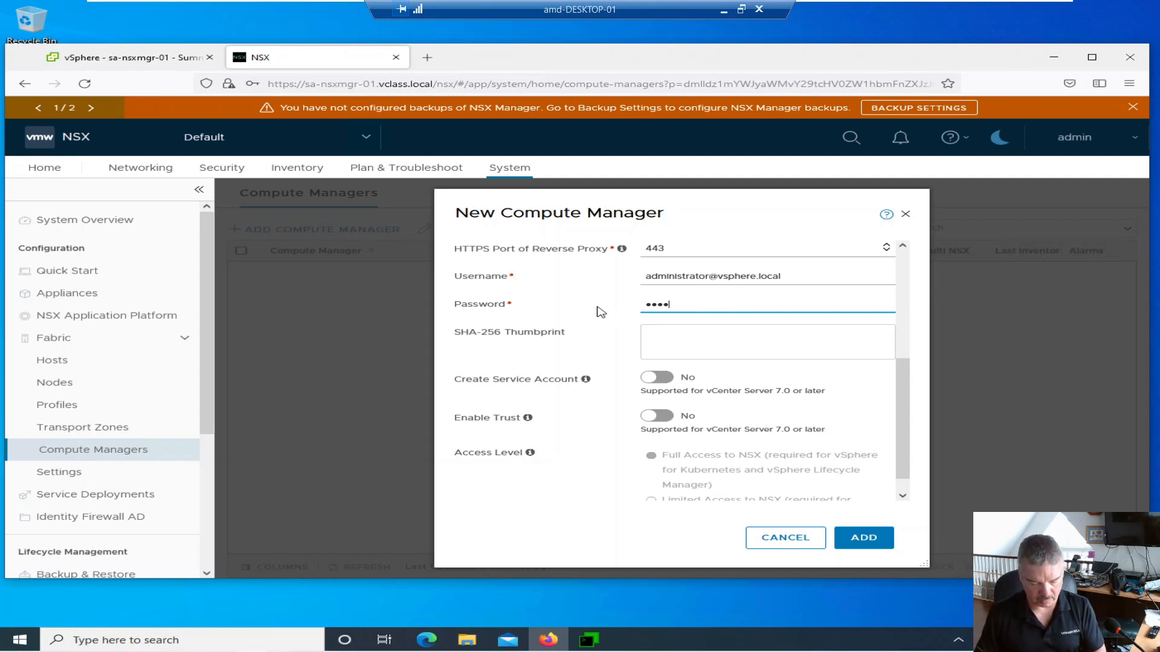
left_click(650, 333)
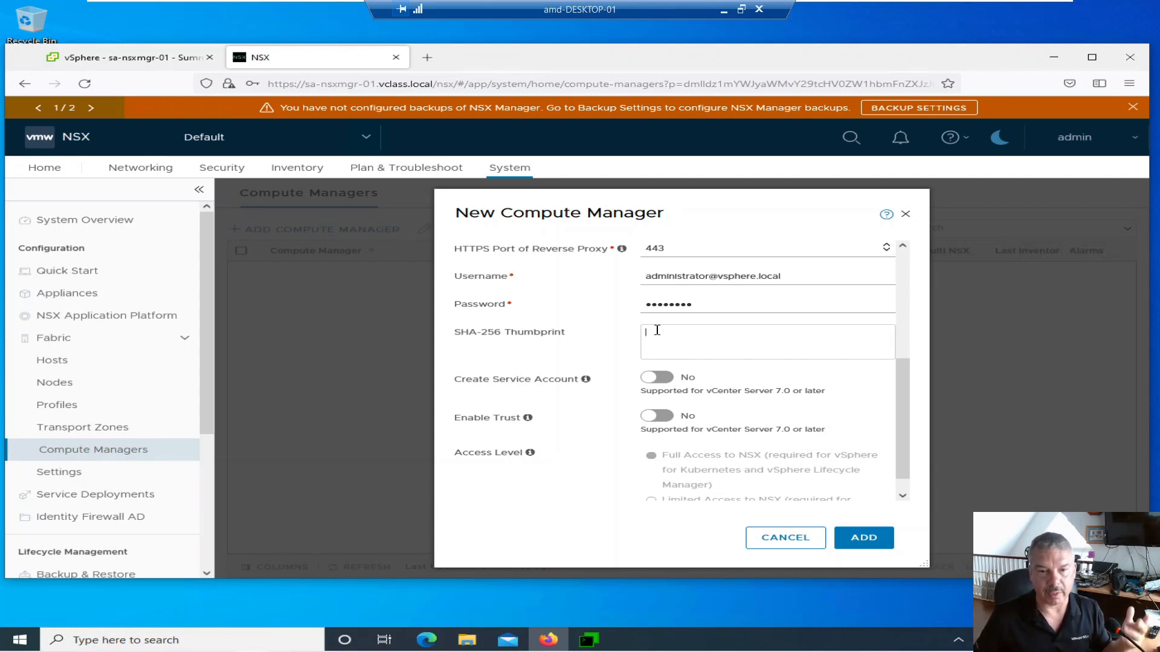
scroll(596, 370, "down", 1)
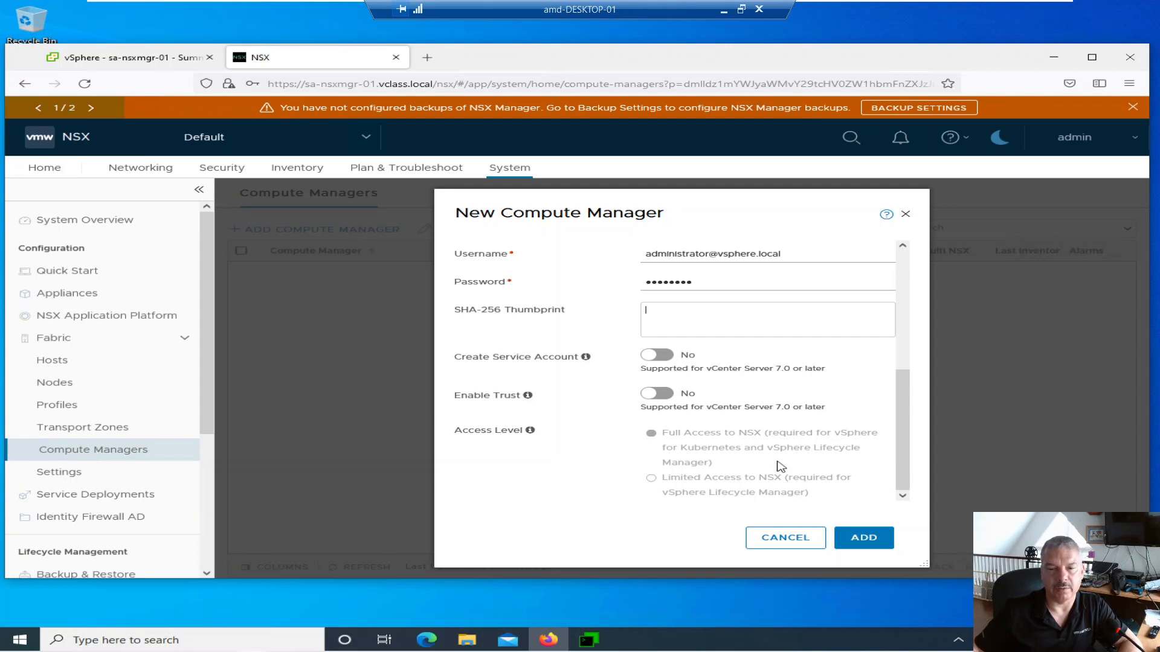
- Add the compute manager, accepting the server's thumbprint and declining Firefox's save-login prompt
left_click(862, 538)
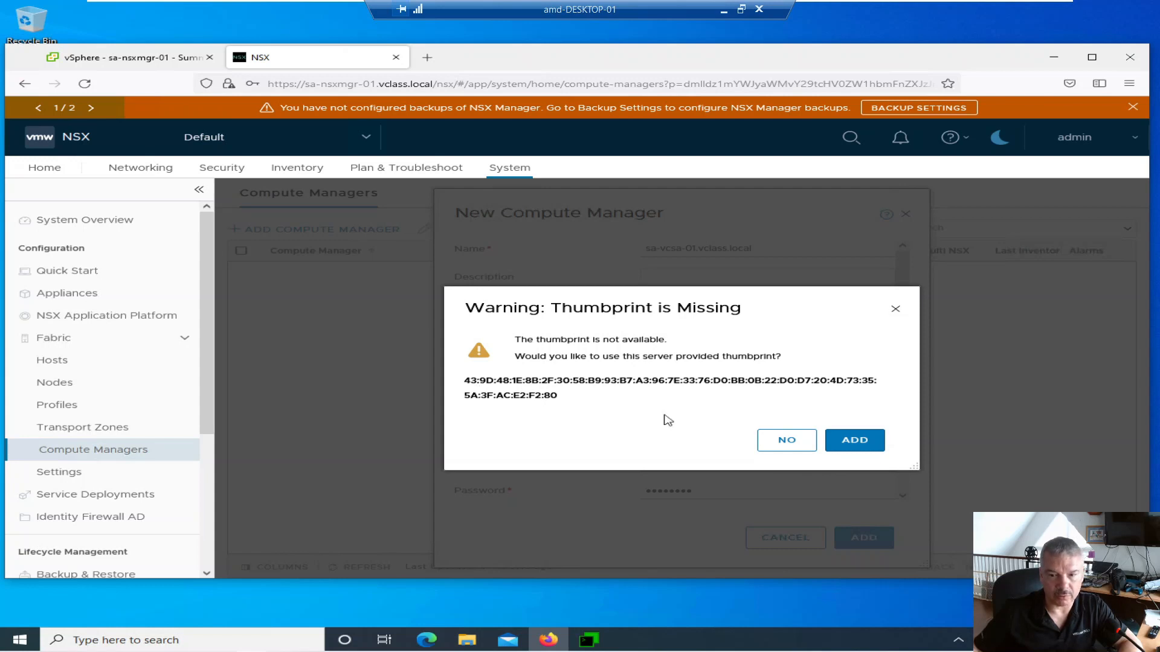
left_click(849, 448)
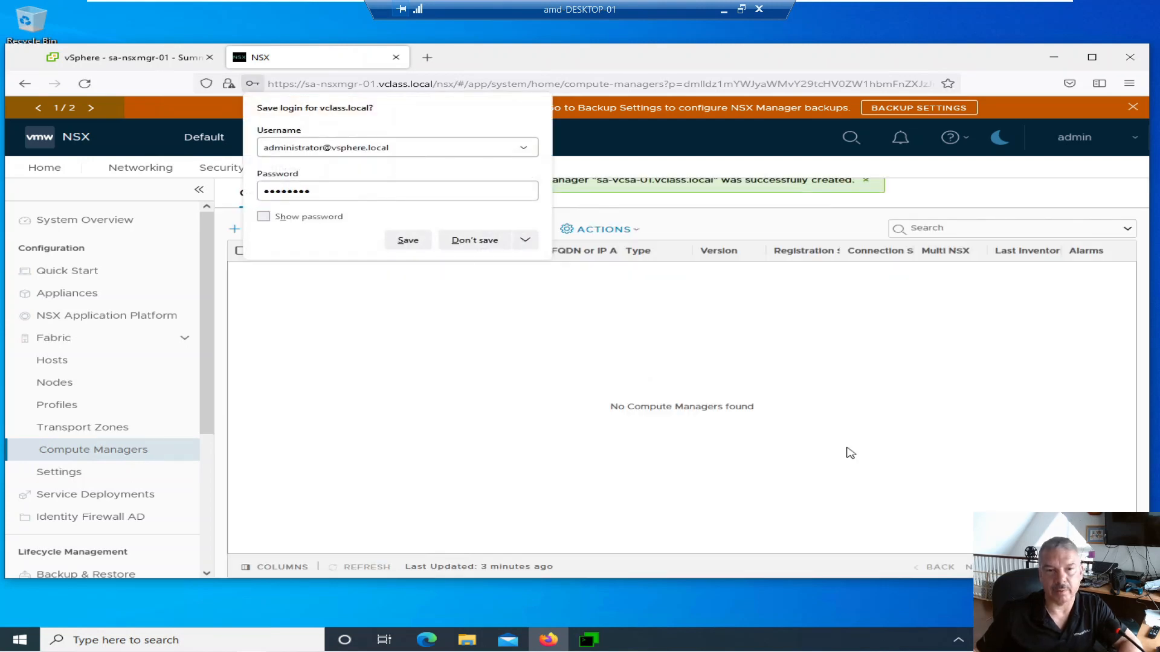
left_click(497, 244)
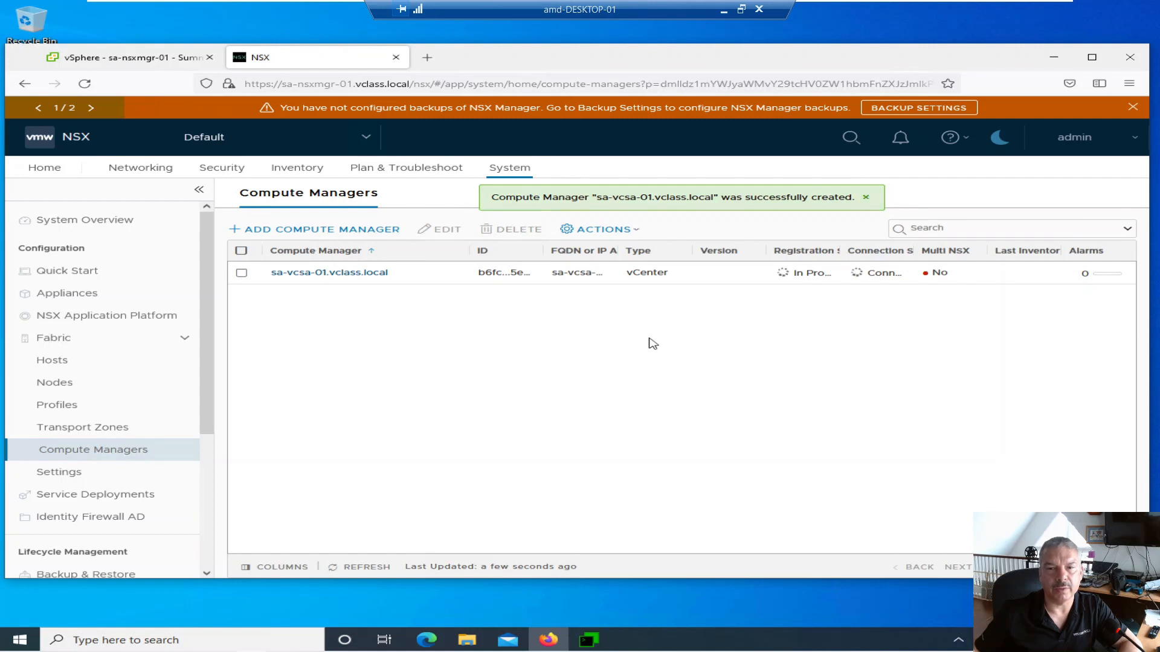
- Refresh the compute manager list until sa-vcsa-01.vclass.local shows Up, then return to Appliances
left_click(350, 566)
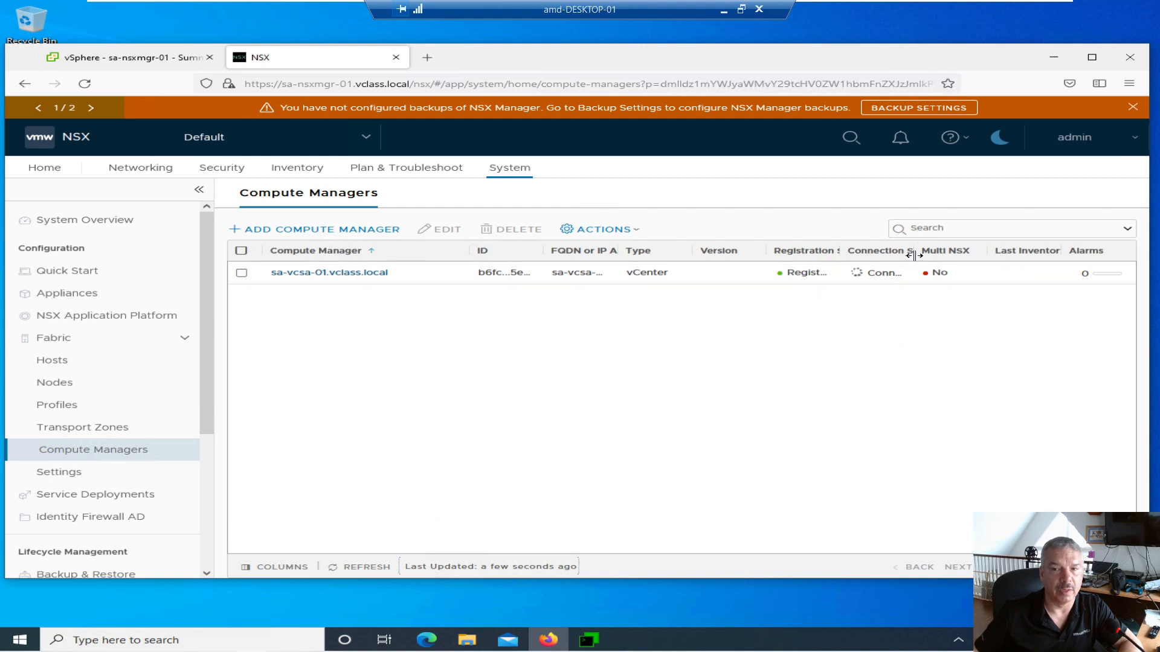
left_click_drag(915, 250, 955, 255)
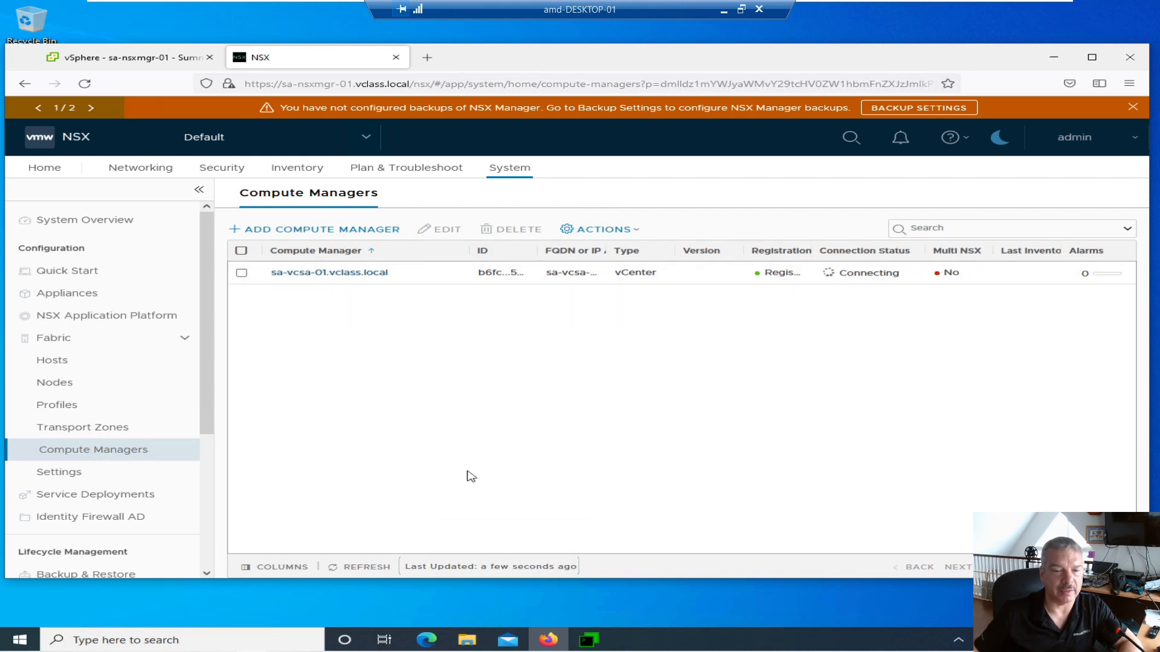
left_click(347, 571)
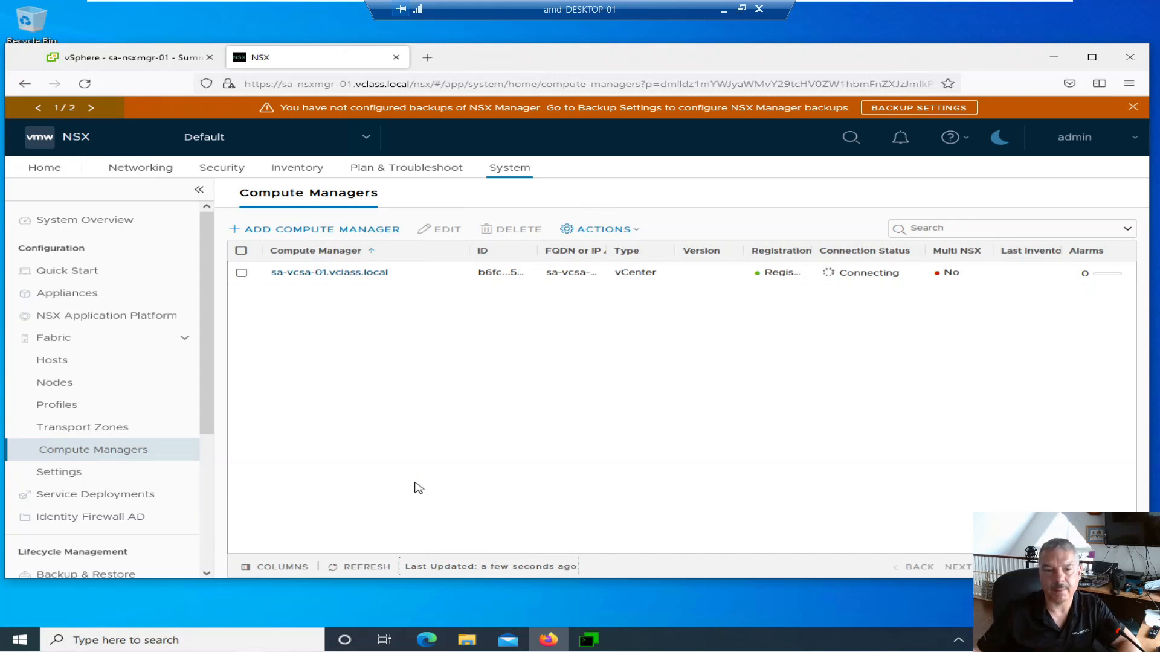
left_click(359, 571)
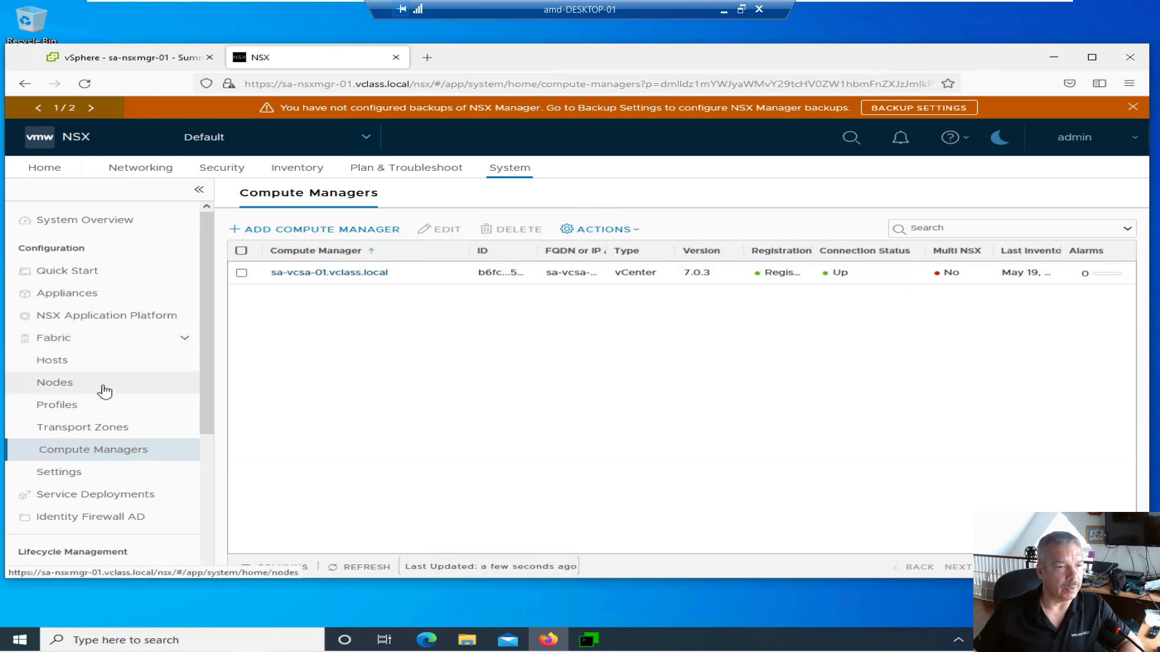
left_click(67, 294)
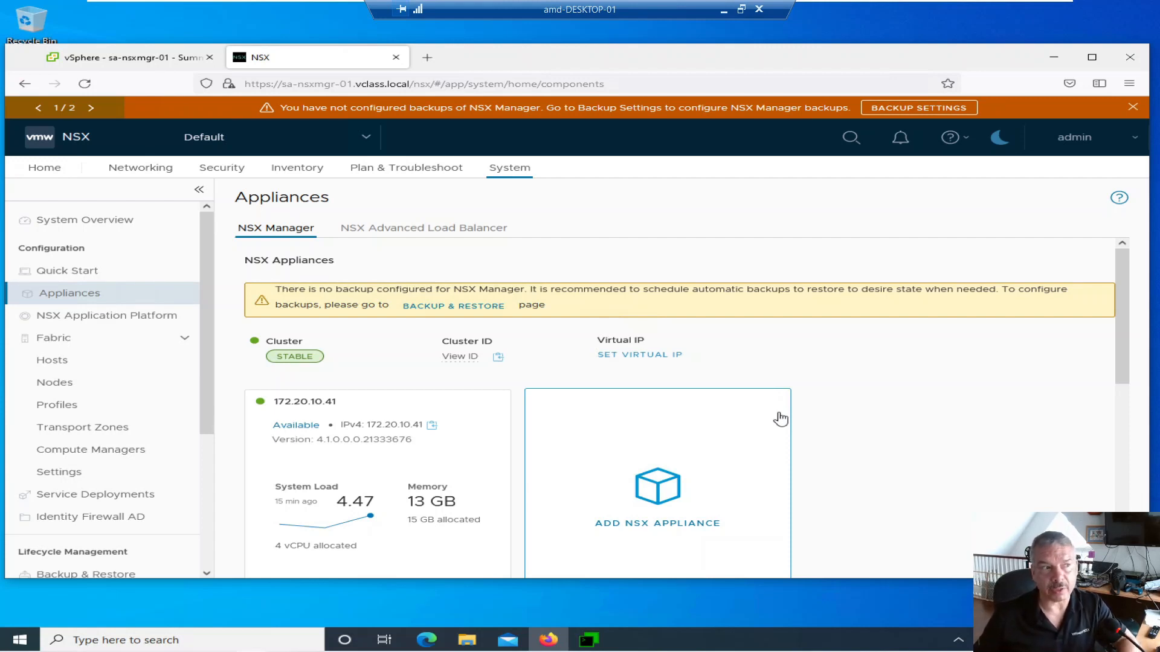
- Scroll down the Appliances page and launch the Add NSX Appliance wizard
scroll(781, 418, "down", 2)
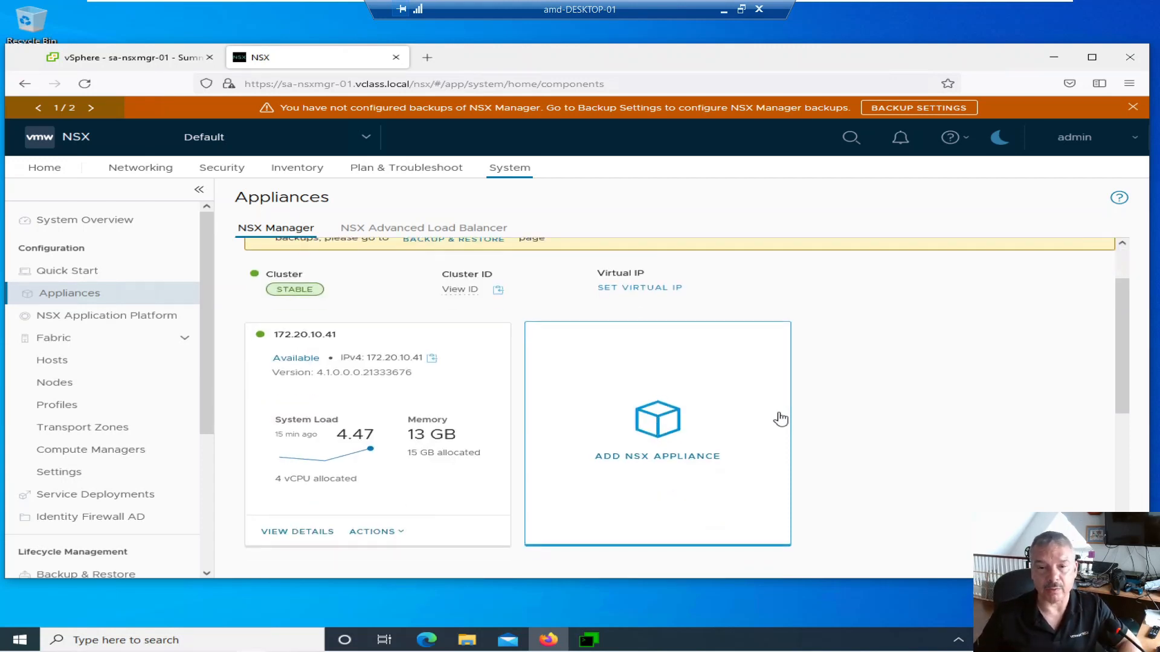
left_click(658, 442)
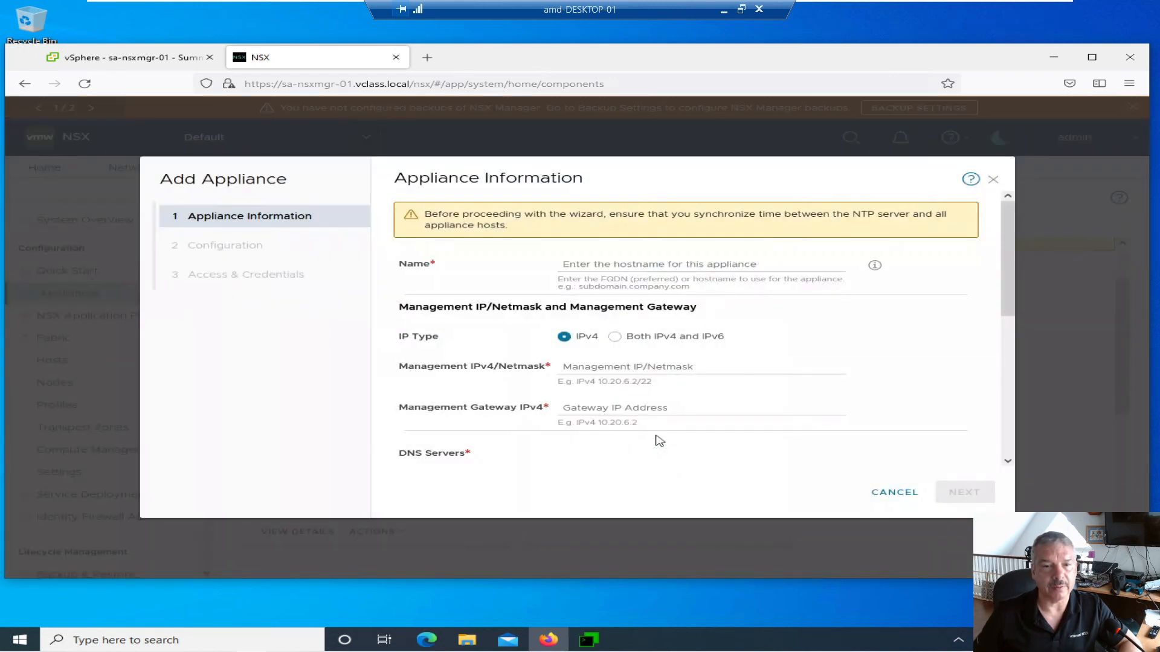
- Enter name sa-nsxmgr-02.vclass.local, IP 172.20.10.42/24 and gateway 172.20.10.10, then scroll to Node Size
left_click(579, 264)
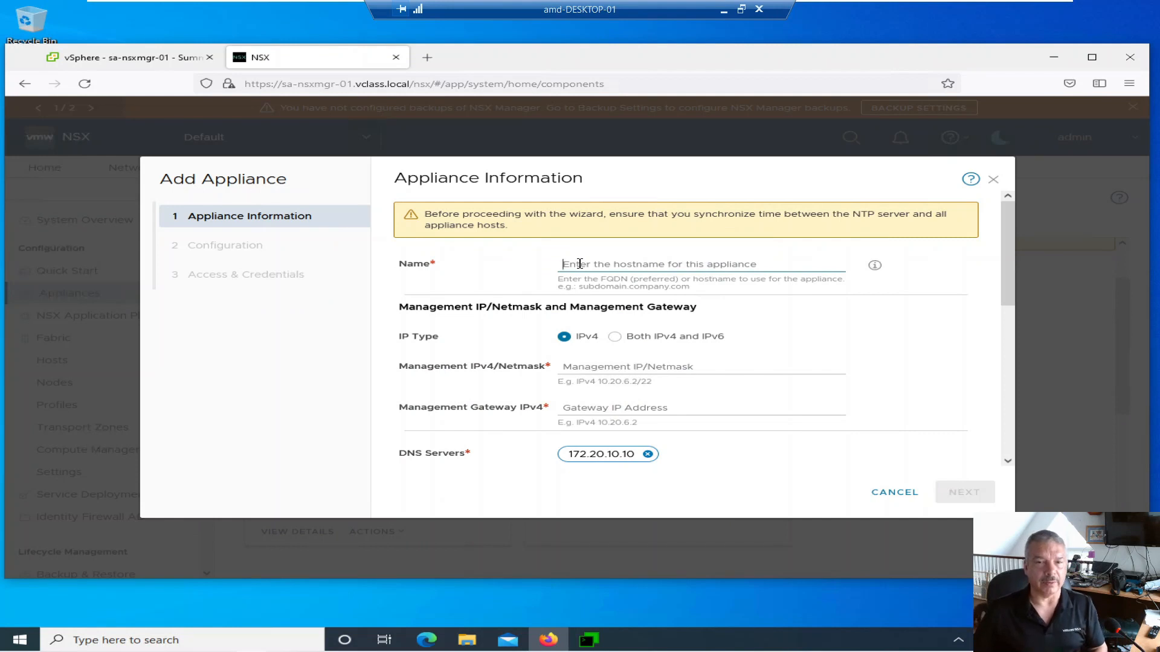
type("sa")
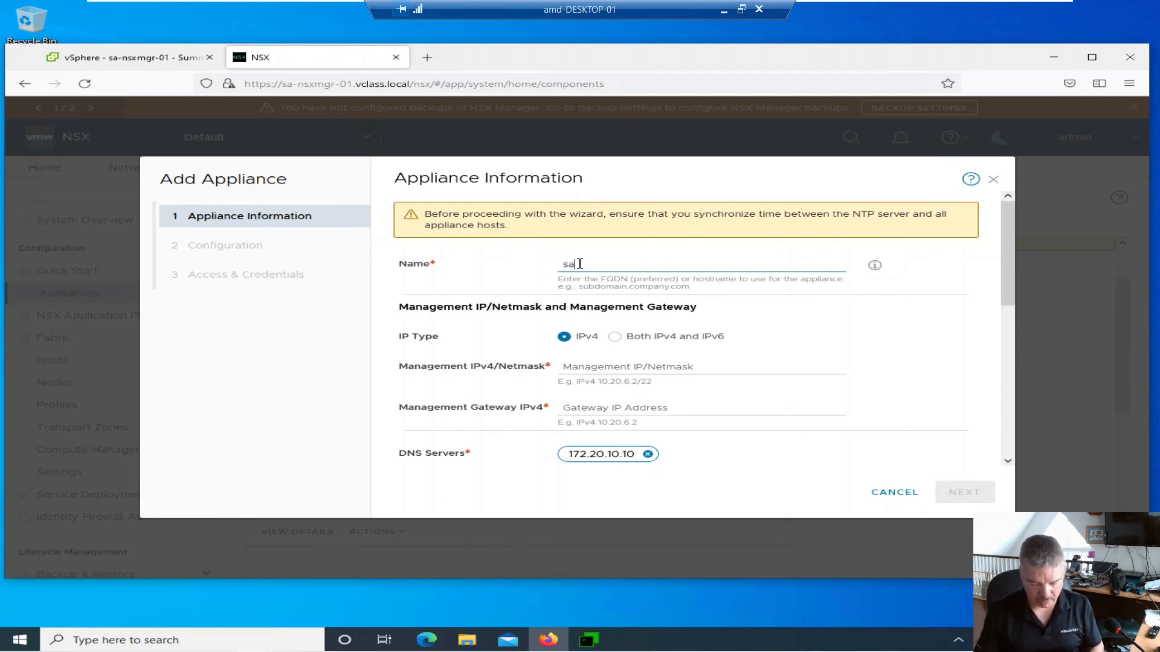
type("-ns")
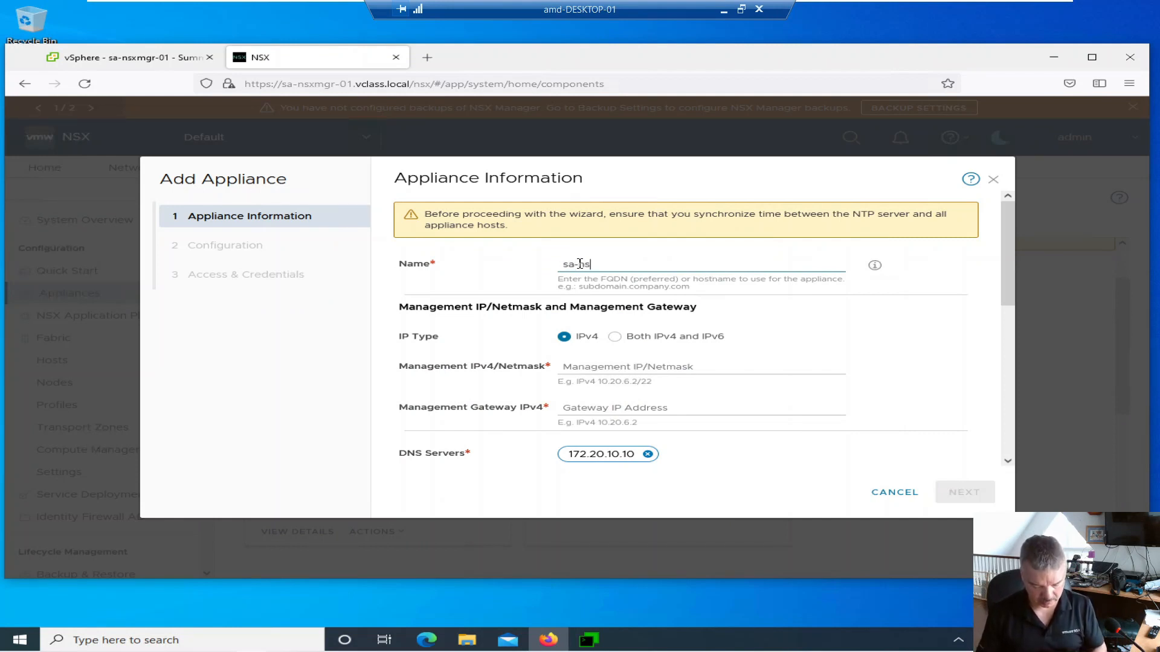
type("xmgr-02.v")
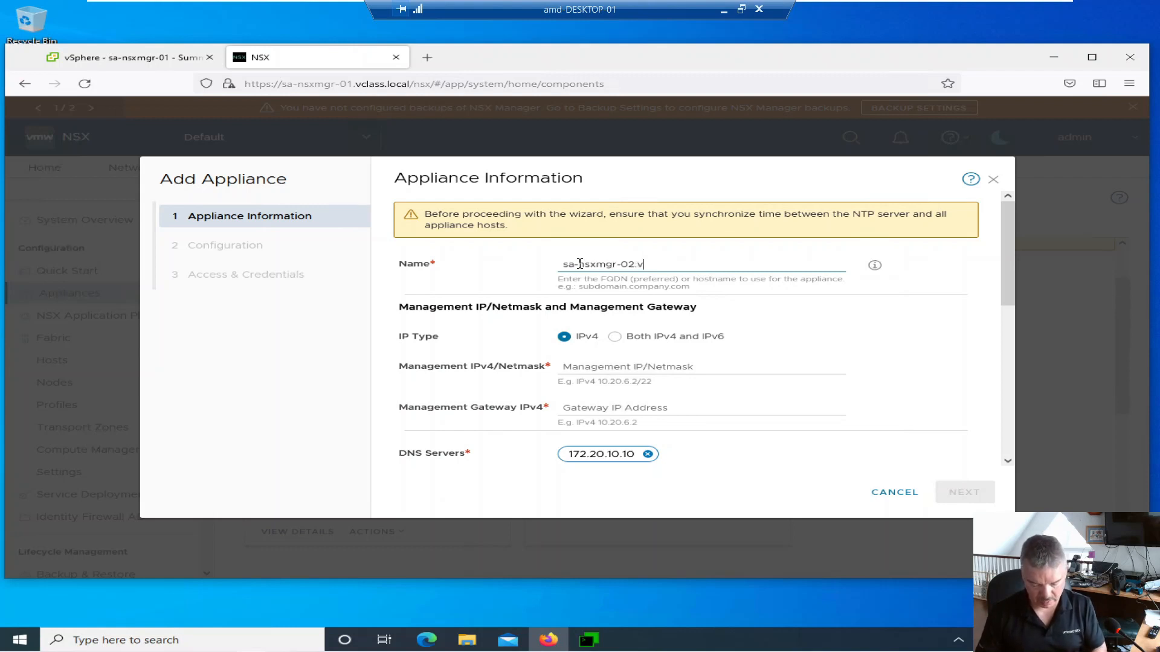
type("class.local")
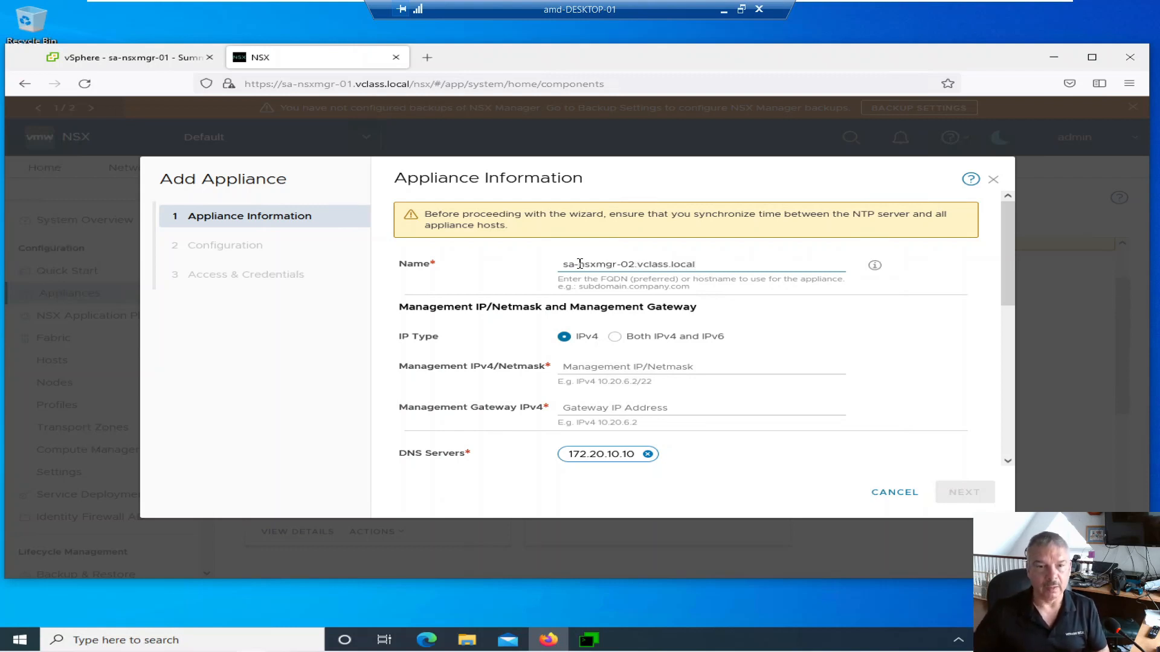
left_click(578, 371)
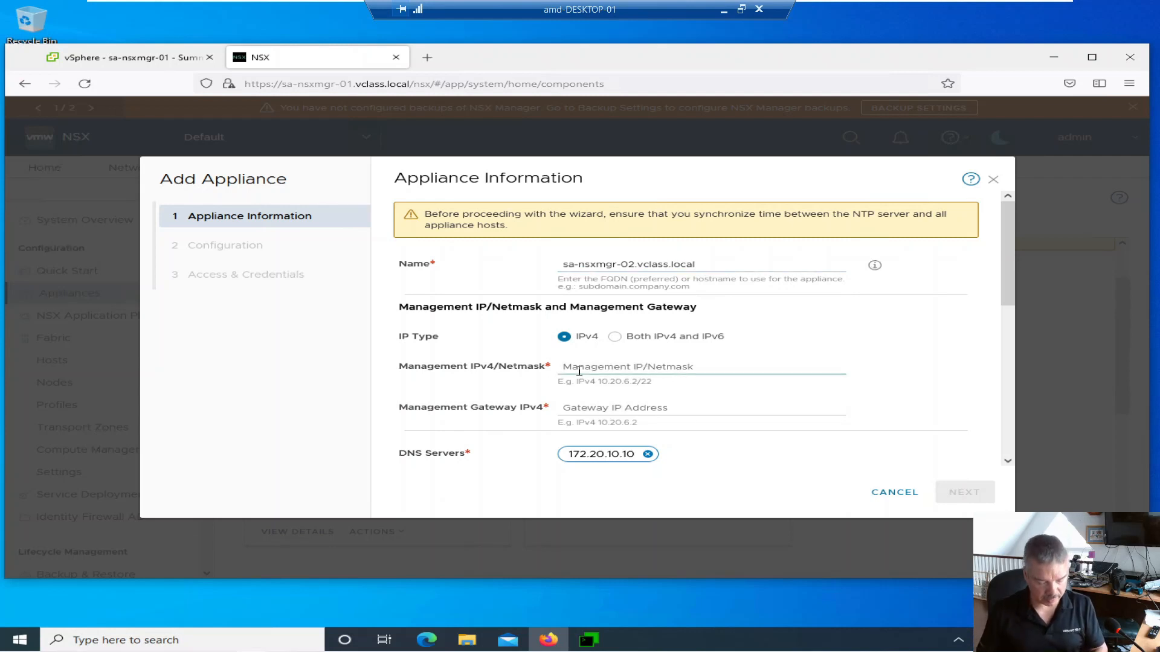
type("172.20.10.42/24")
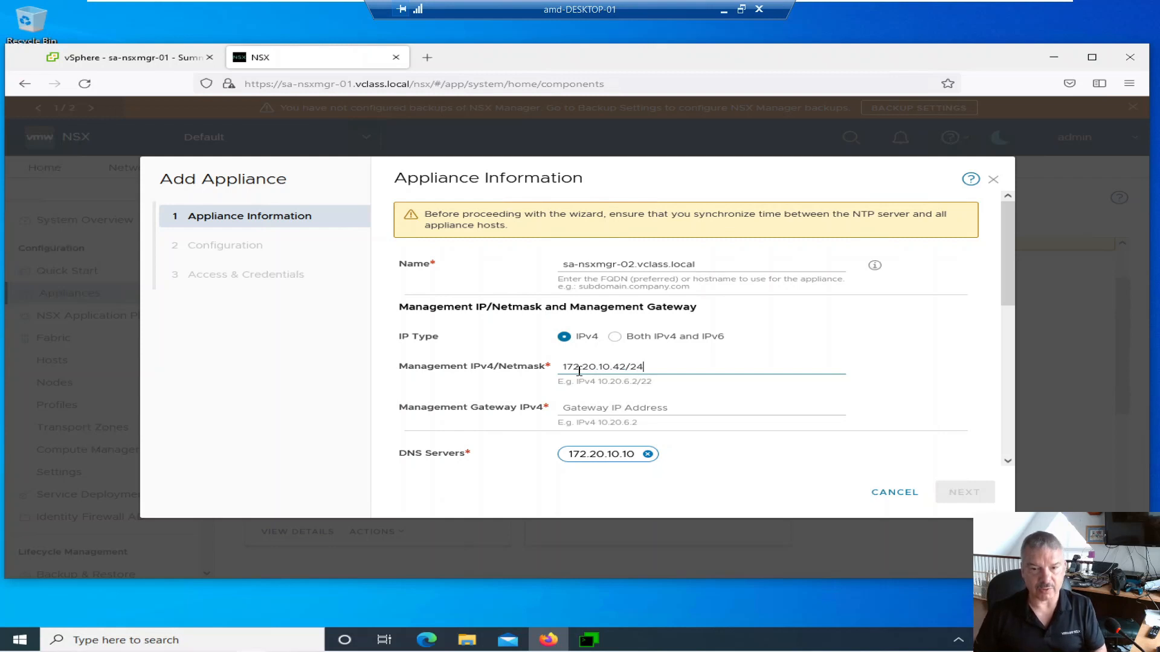
left_click(577, 409)
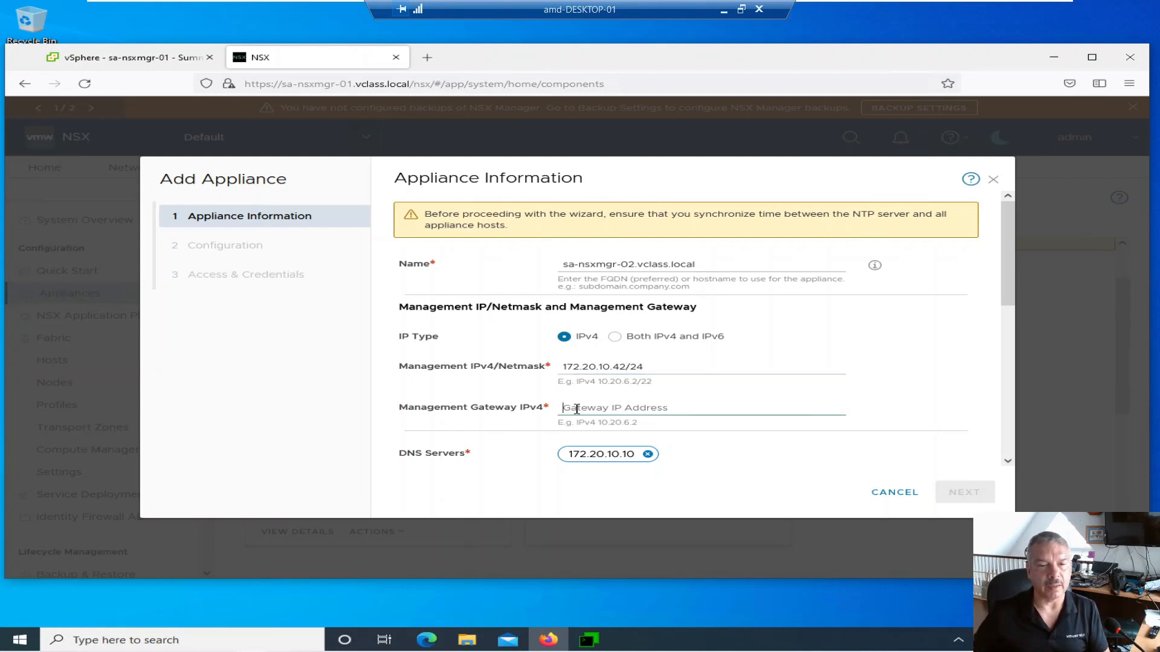
type("172")
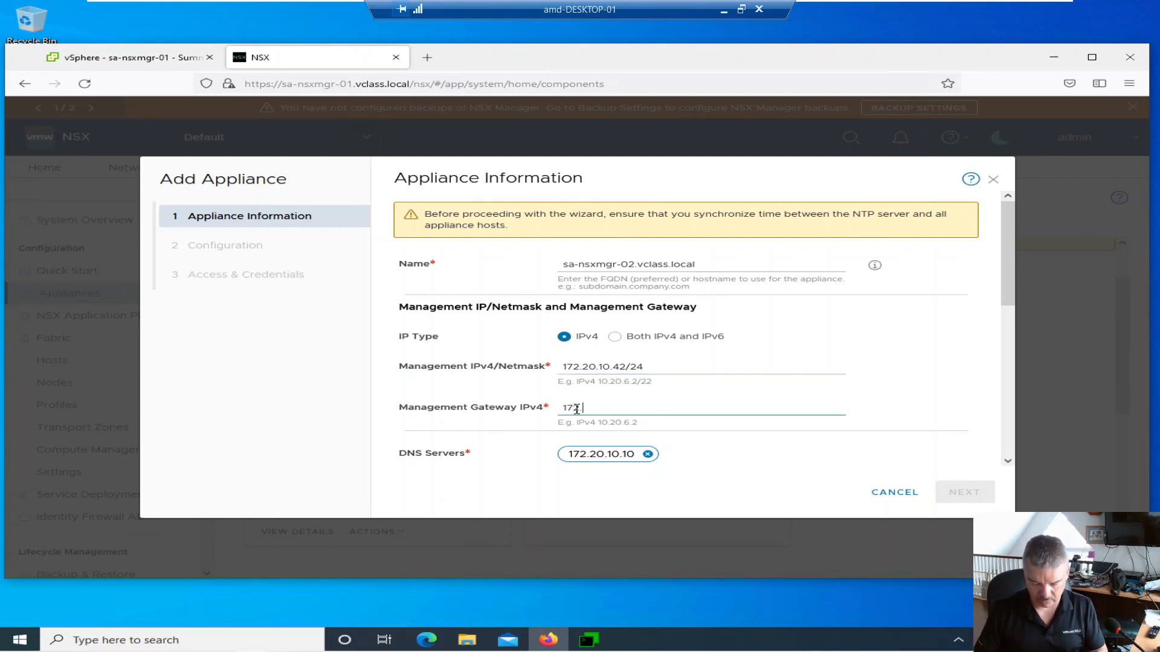
type(".20.10.10")
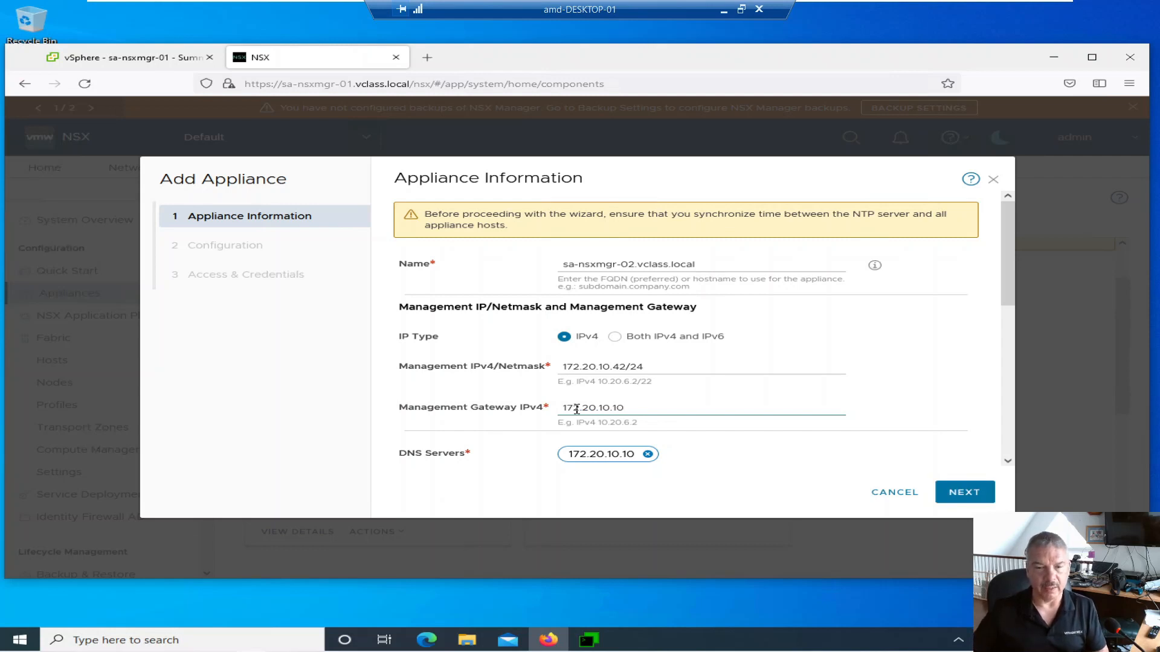
scroll(577, 409, "down", 3)
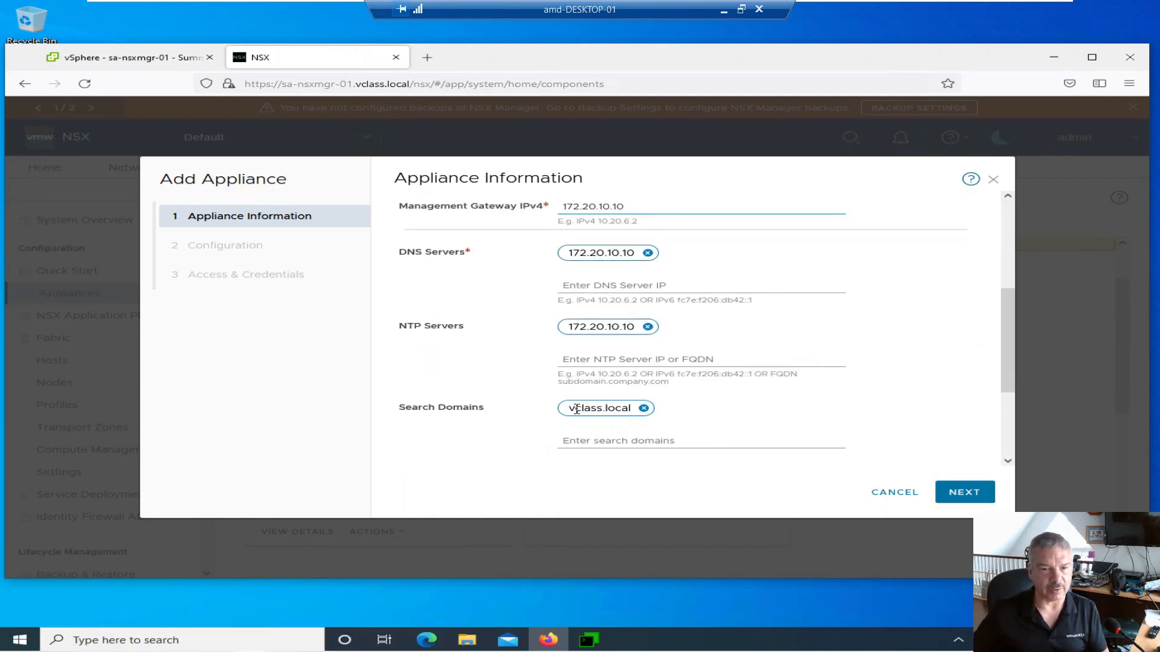
scroll(556, 408, "down", 2)
scroll(544, 402, "down", 2)
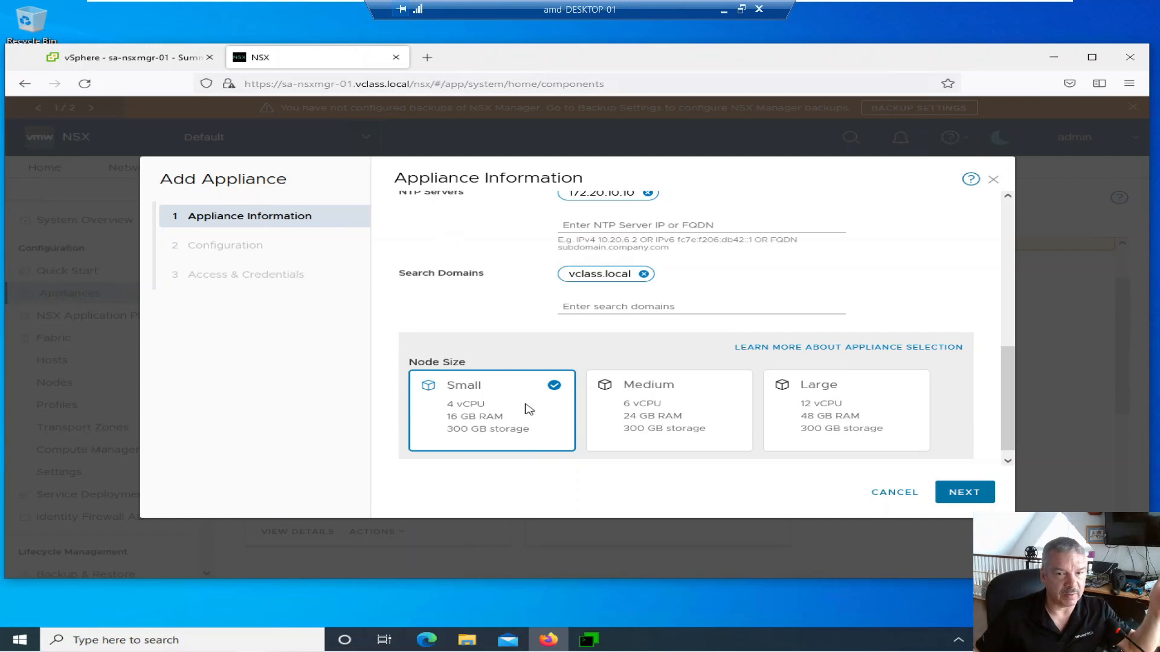
- Keep the Small node size for the new appliance after comparing Medium, then continue to Configuration
left_click(681, 413)
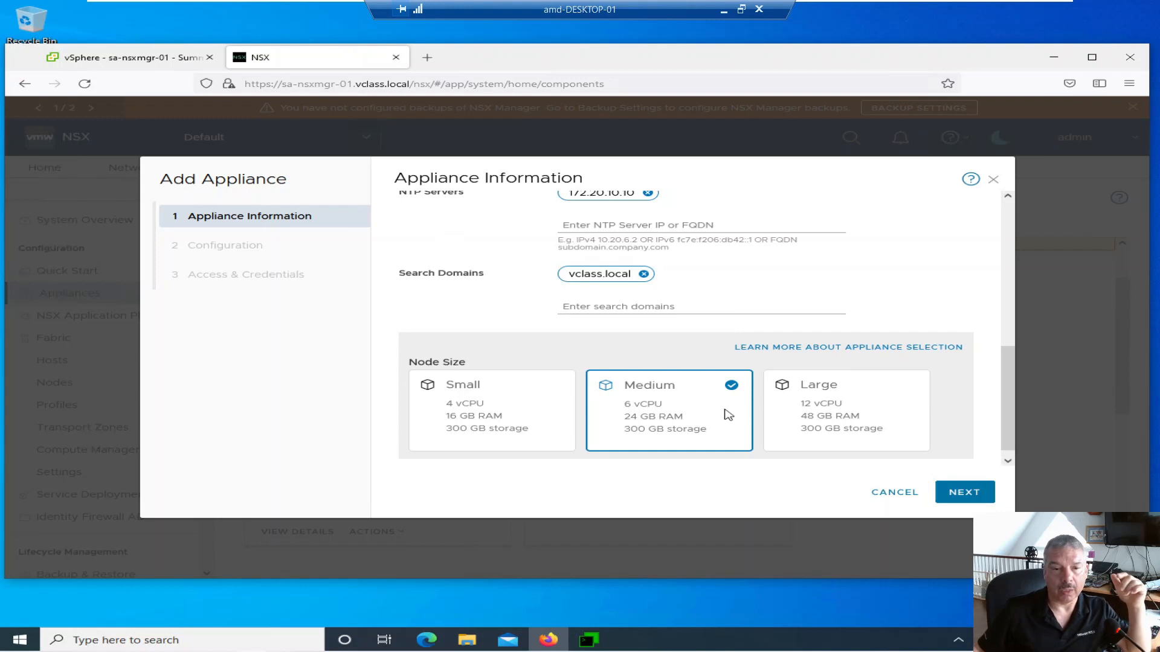
left_click(480, 411)
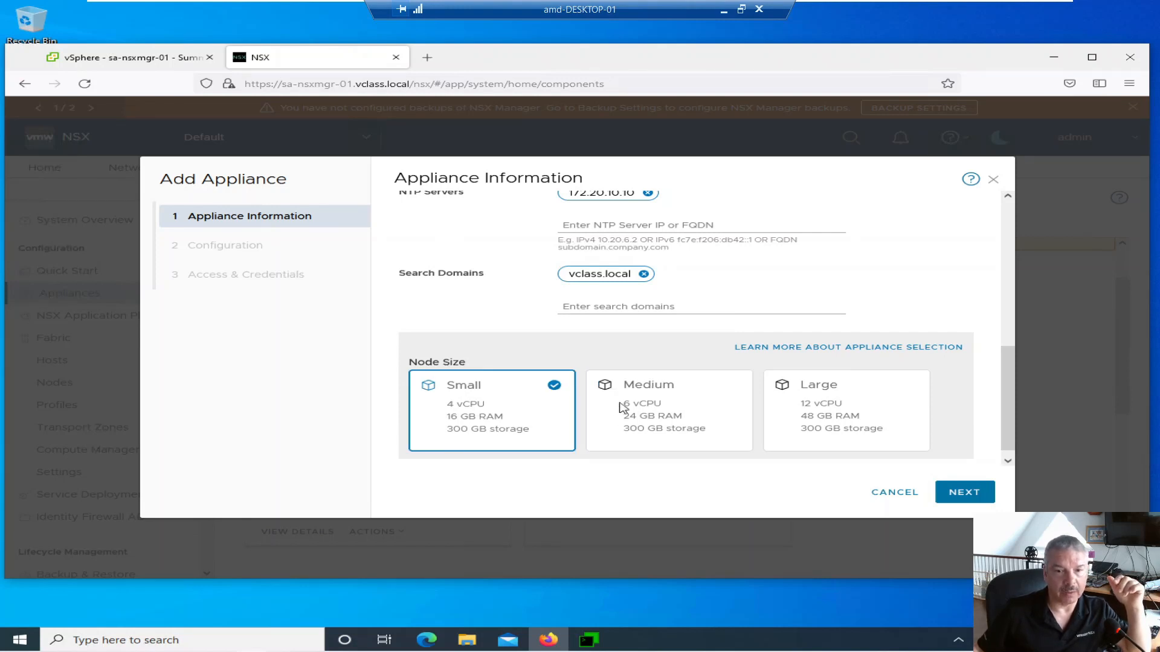
left_click(643, 409)
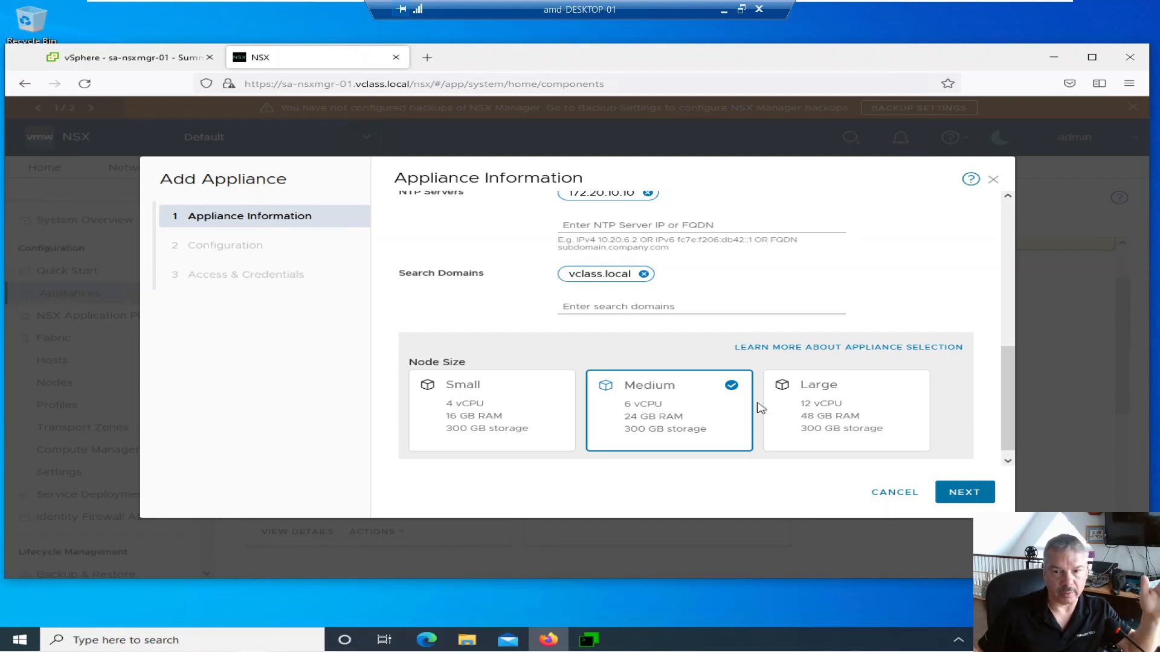
left_click(510, 410)
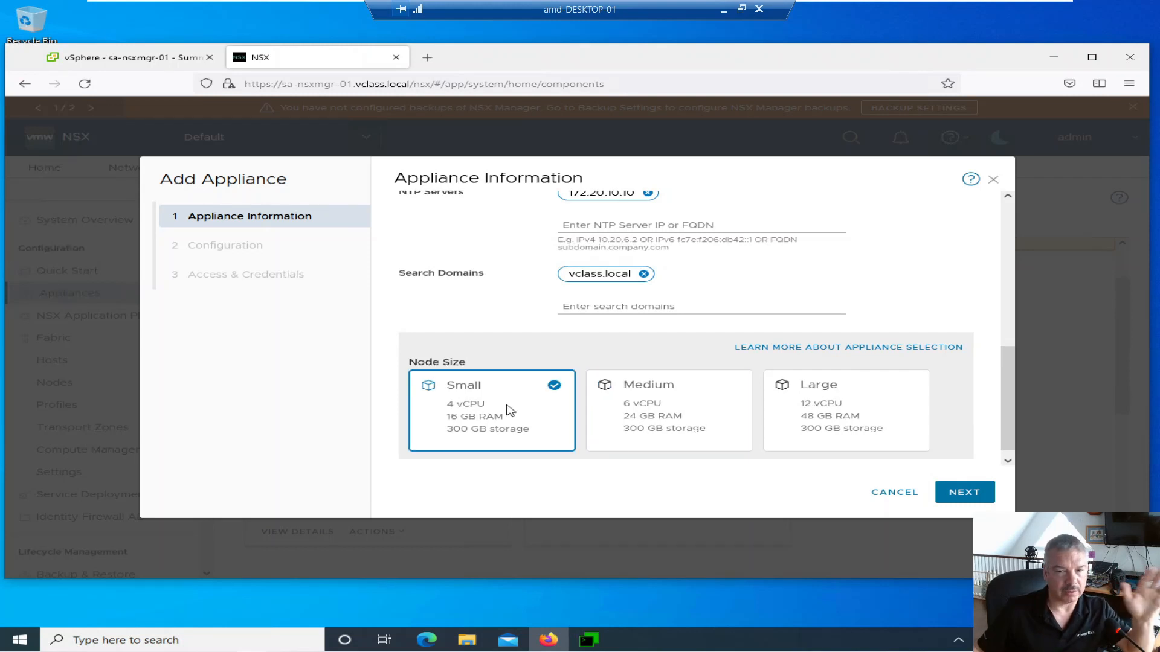
scroll(573, 413, "down", 1)
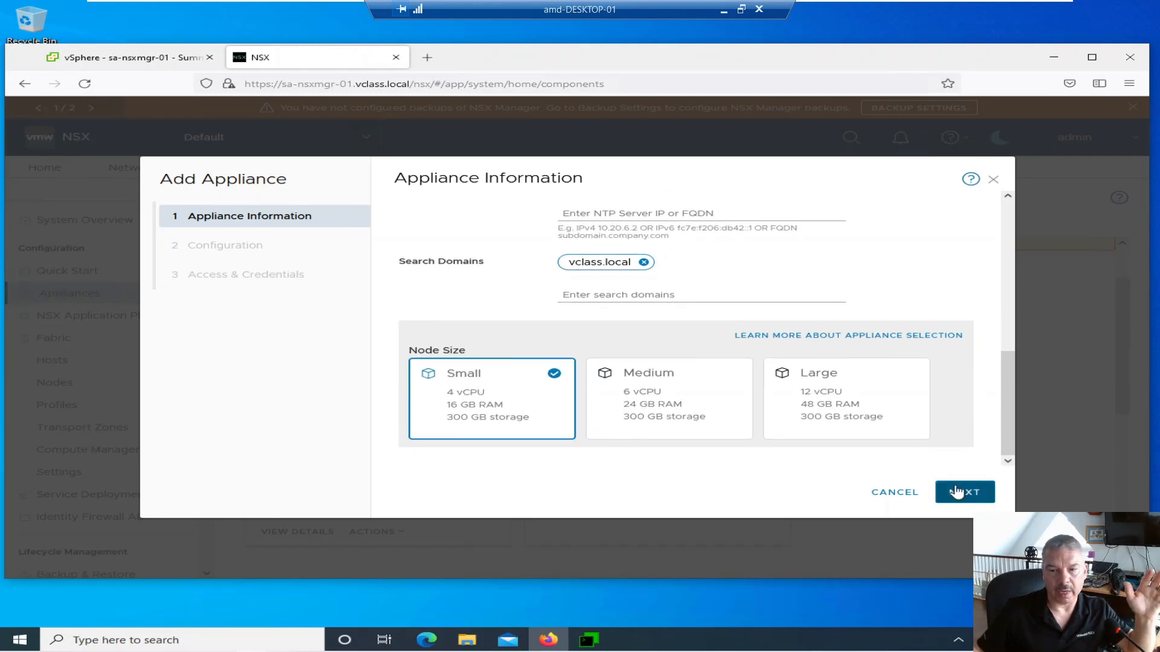
left_click(960, 491)
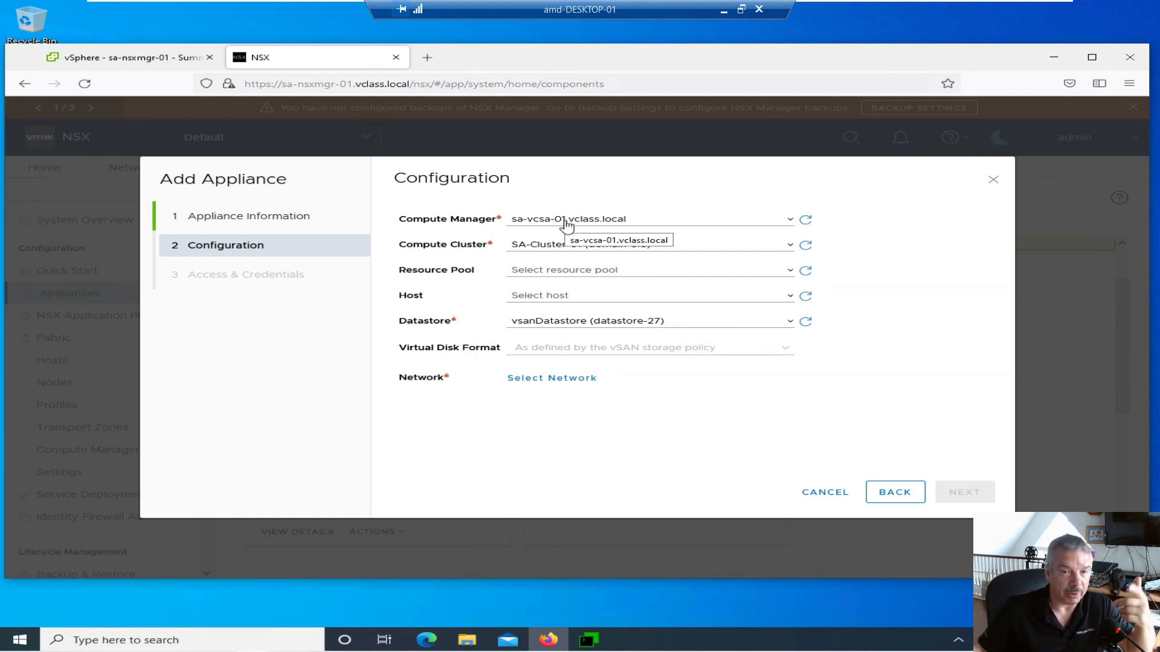
- Review the available compute clusters and hosts for the appliance, then switch to the vSphere client
left_click(559, 248)
left_click(559, 248)
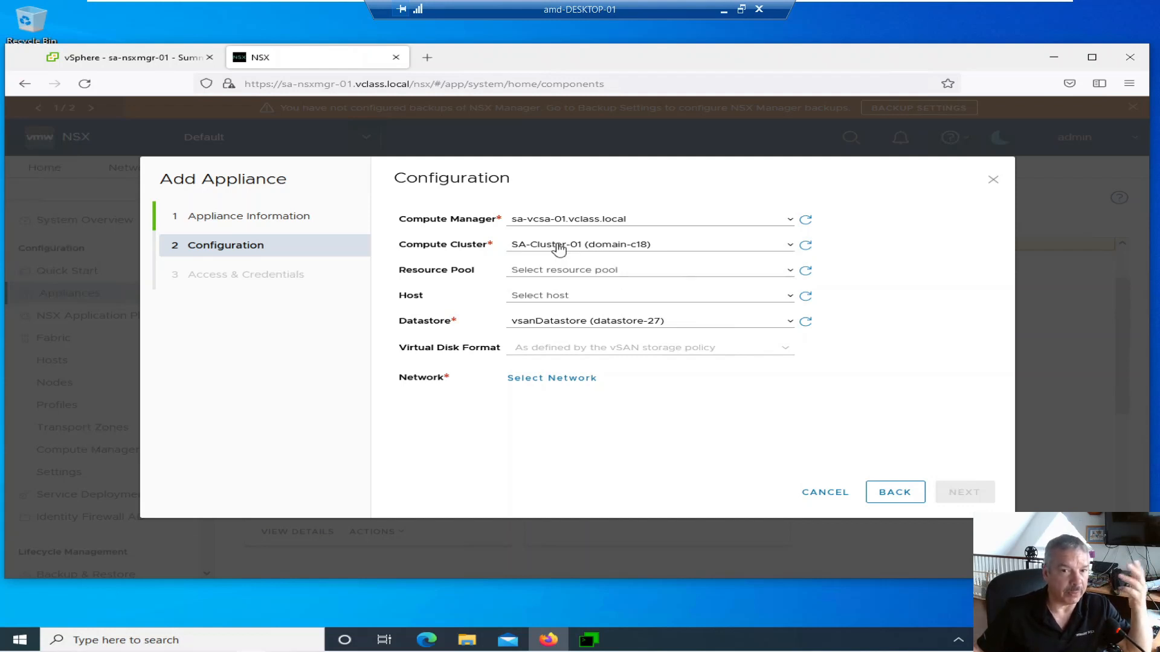
left_click(554, 298)
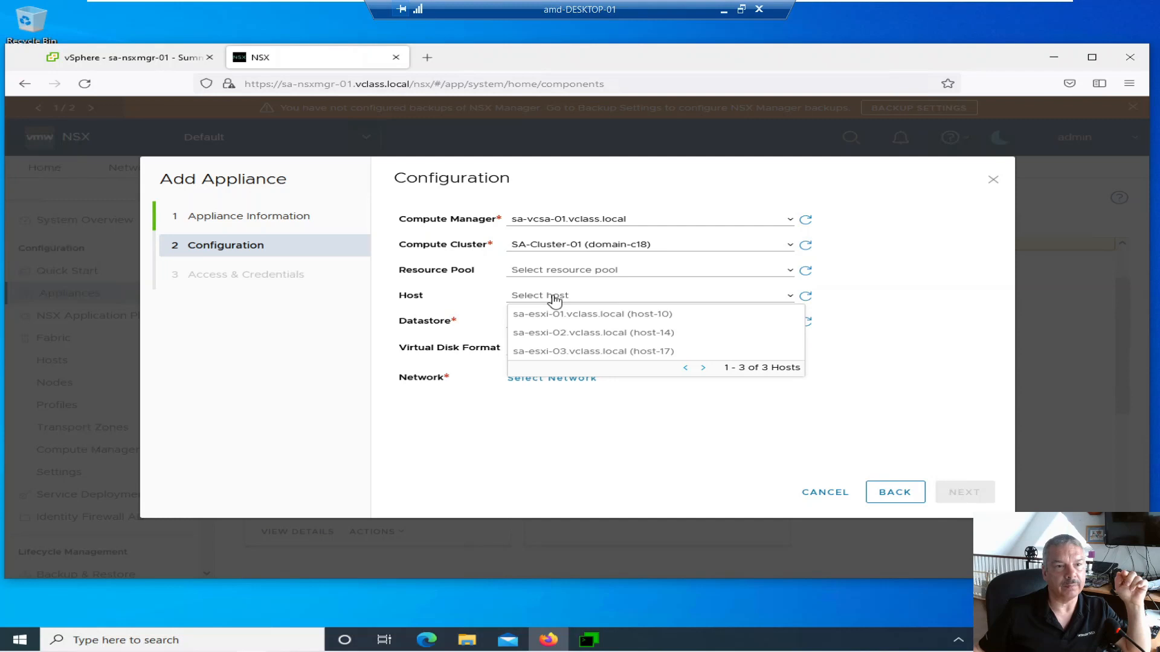
left_click(121, 60)
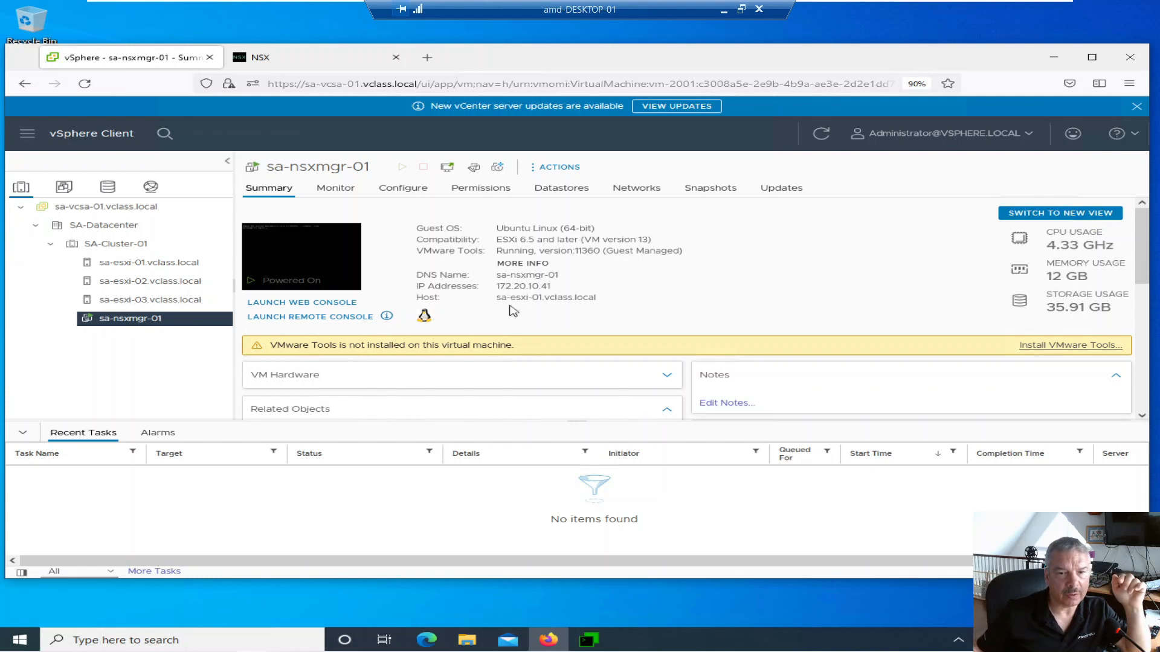
- Confirm in vSphere that sa-nsxmgr-01 runs on host sa-esxi-01, then return to the NSX wizard
left_click_drag(495, 298, 603, 304)
left_click(604, 306)
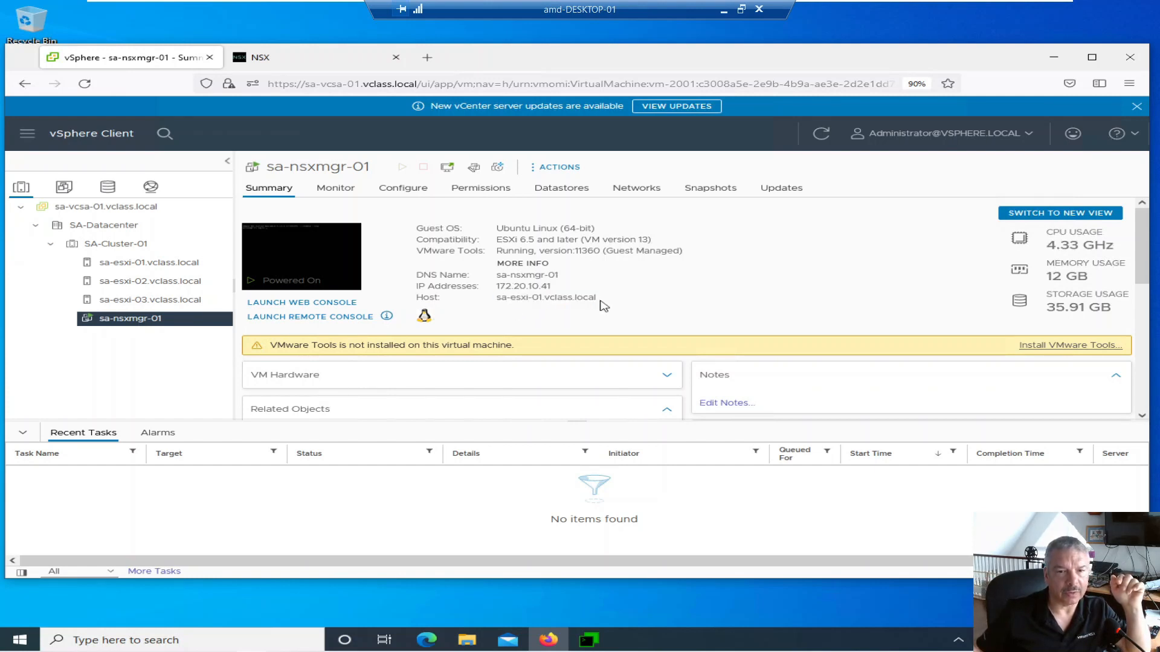
left_click(296, 61)
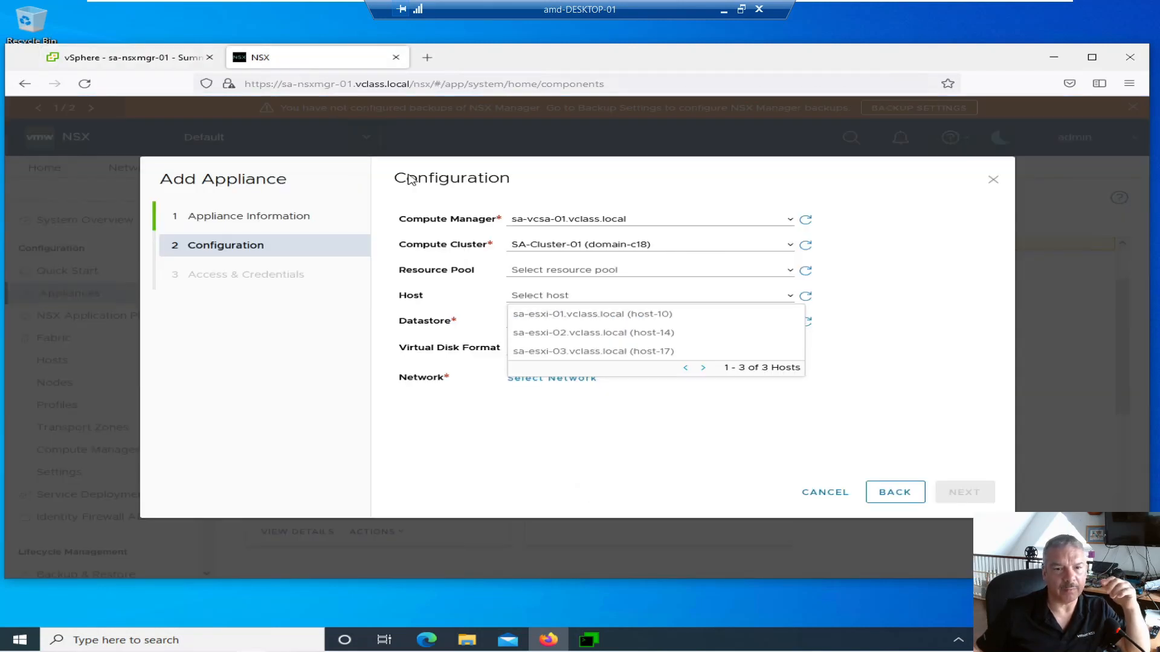
- Place the appliance on host sa-esxi-02 with the Management network and continue to credentials
left_click(526, 338)
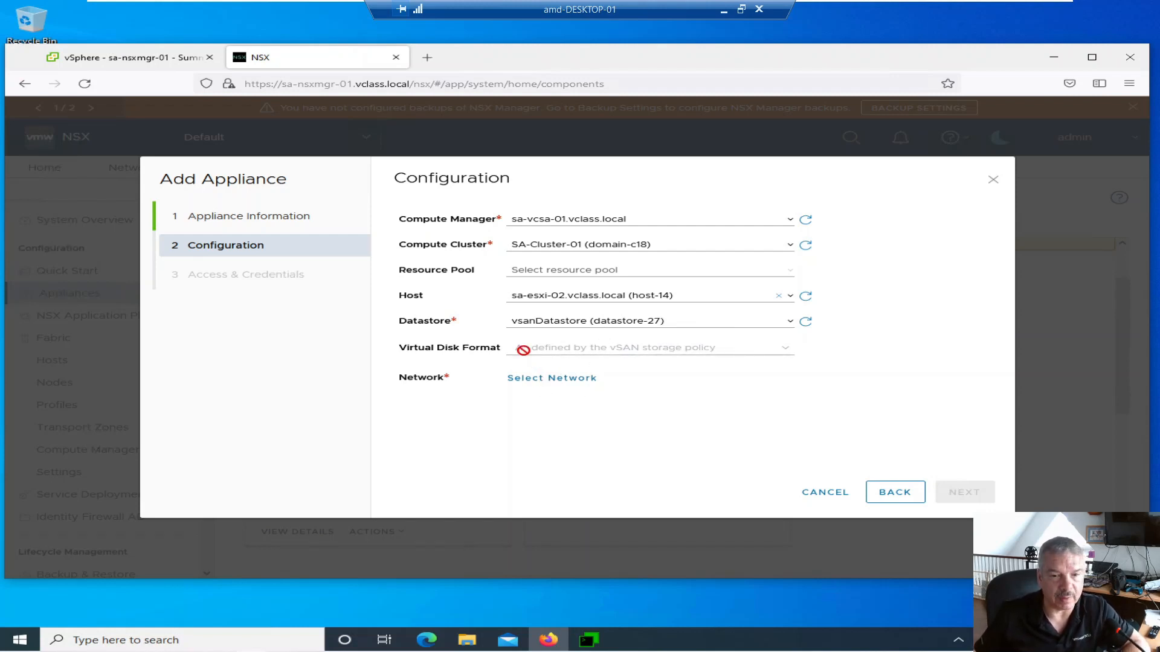
left_click(522, 381)
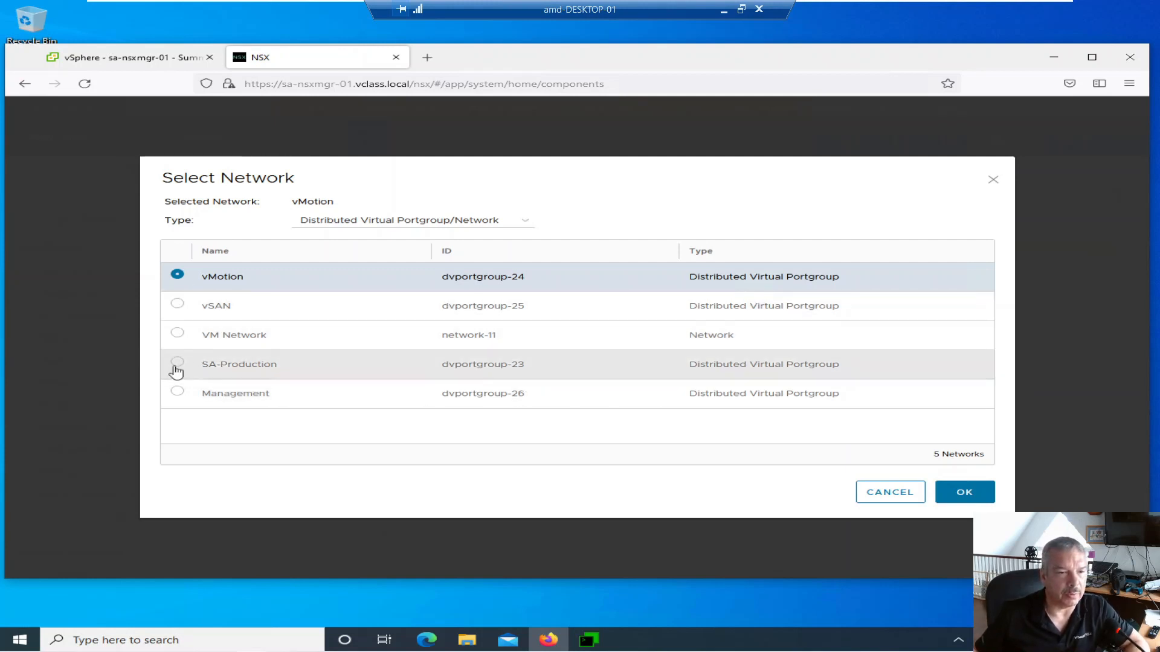
left_click(178, 392)
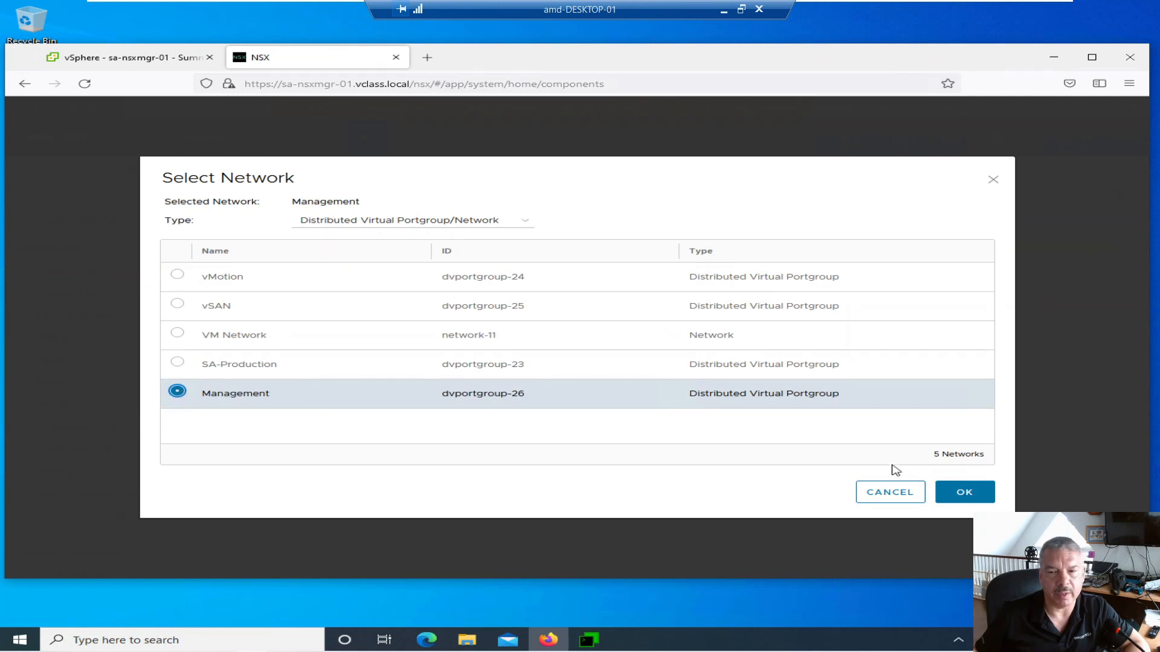
left_click(959, 494)
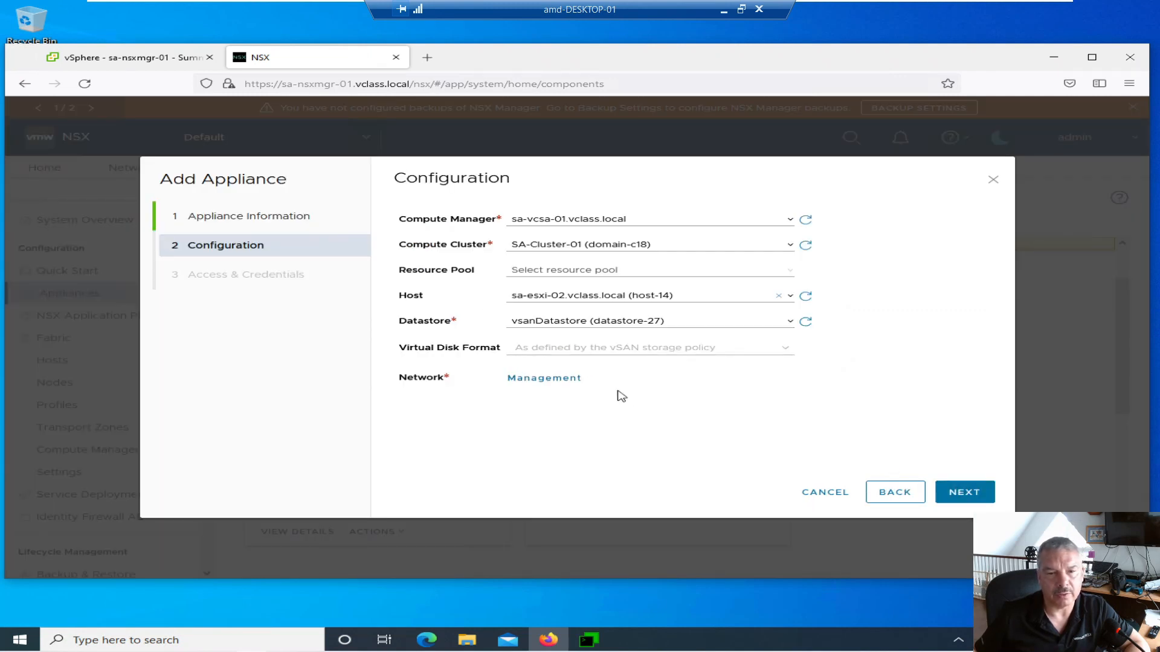
left_click(949, 490)
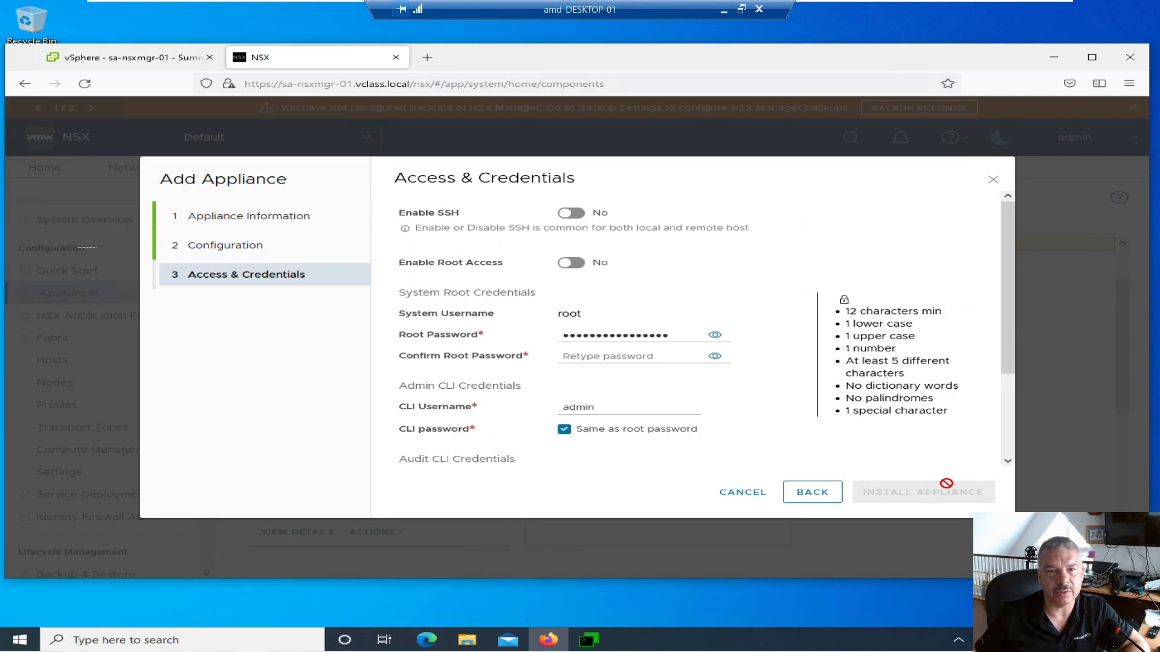
- Enable SSH and root access, and paste the root password into Confirm Root Password
left_click(573, 215)
left_click(581, 265)
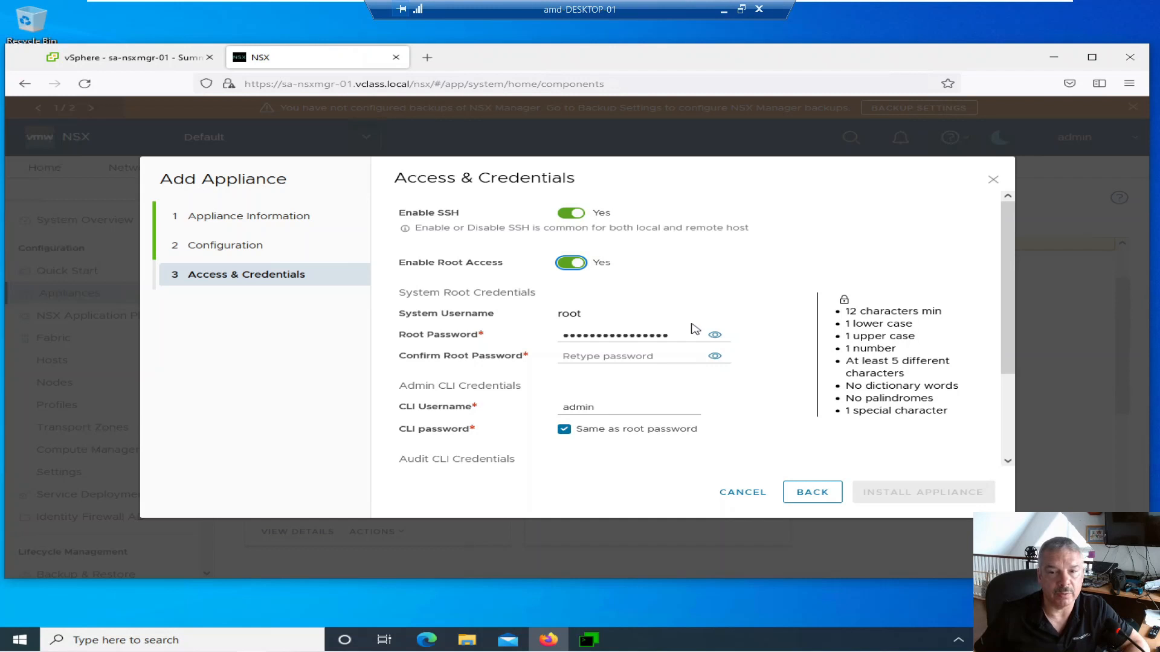
left_click(715, 336)
left_click_drag(669, 335, 562, 331)
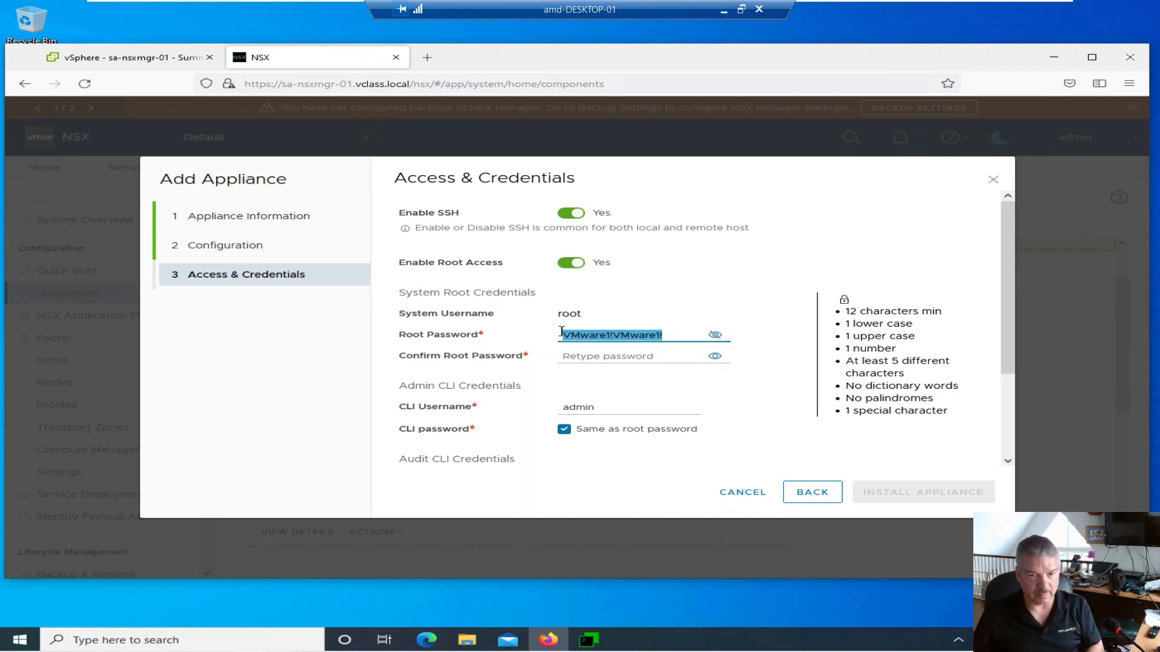
left_click(589, 355)
key("ctrl+v")
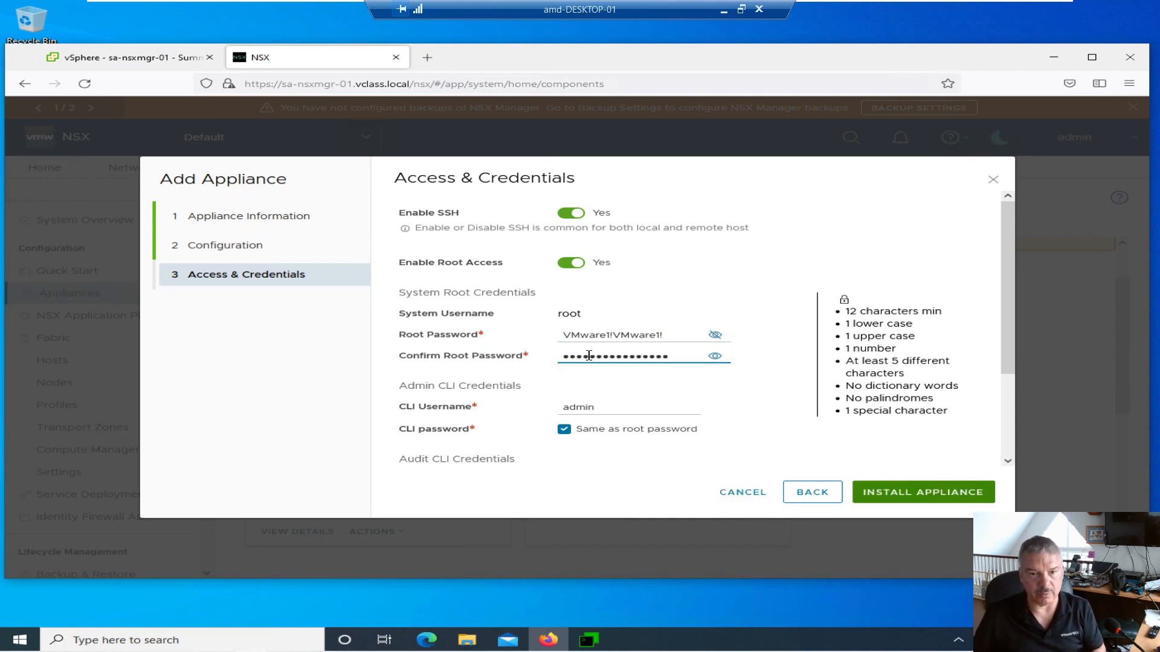
- Install the second appliance so its sa-nsxmgr-02 card appears on the Appliances page
scroll(713, 379, "down", 2)
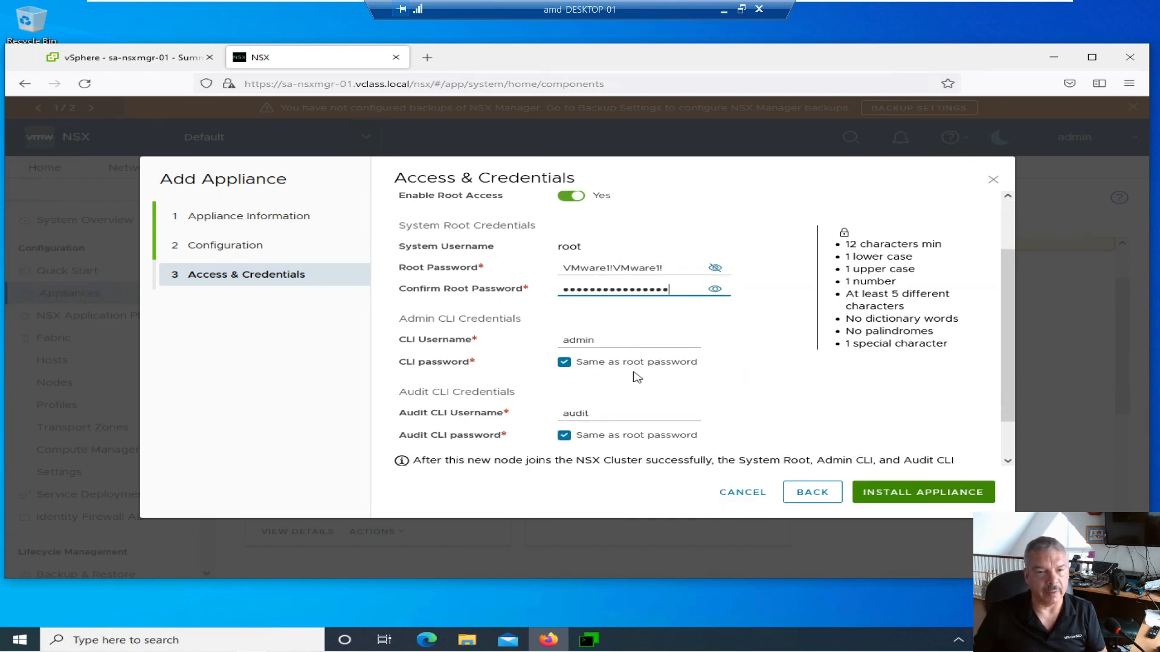
scroll(634, 375, "down", 1)
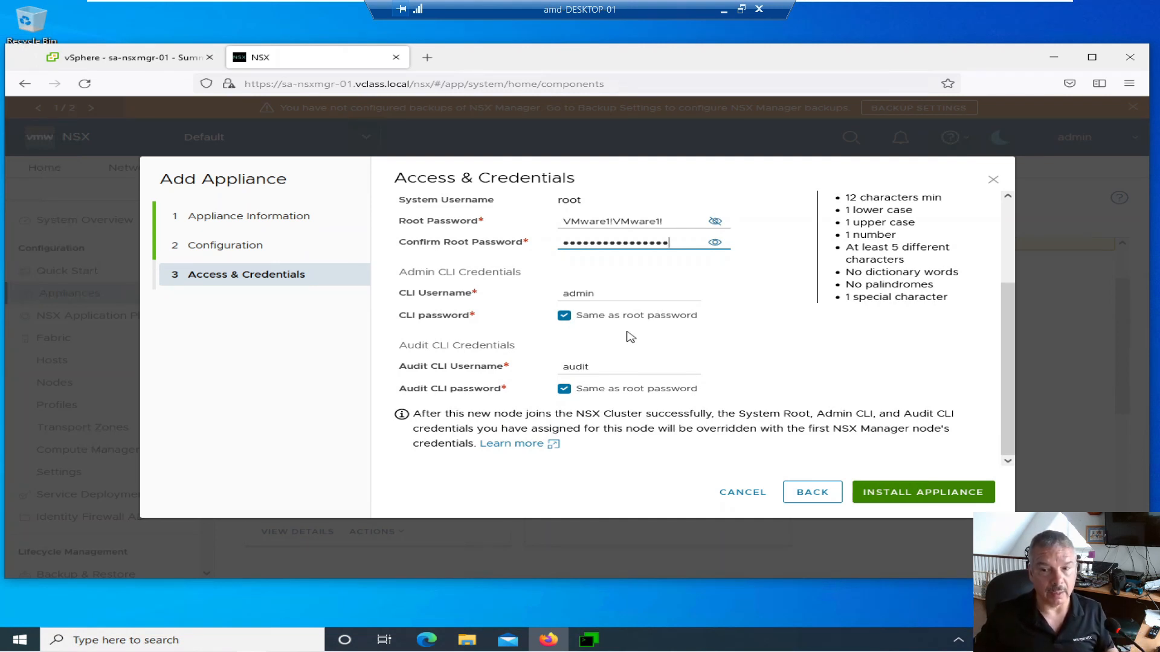
left_click(911, 493)
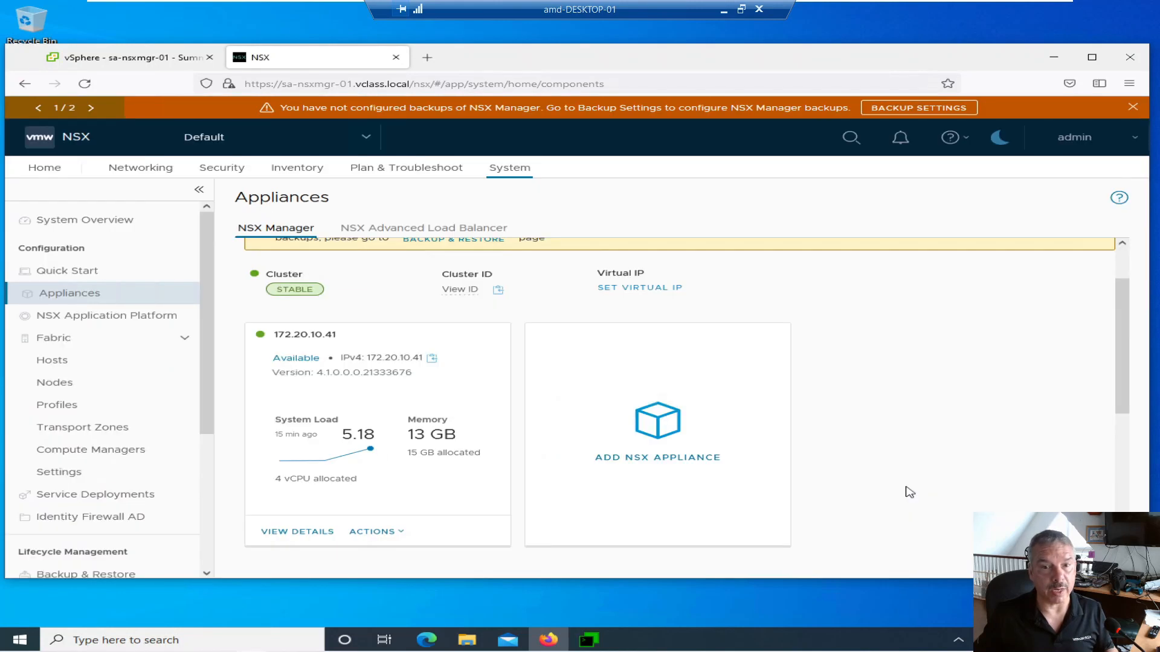
scroll(822, 465, "down", 1)
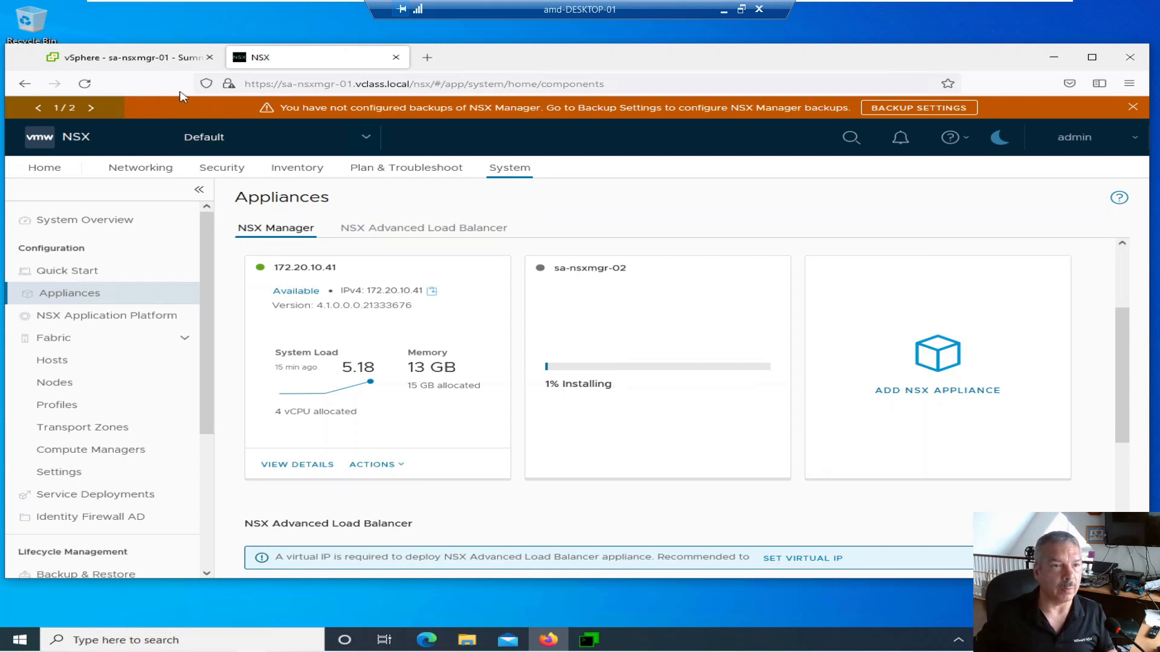
- Monitor the Deploy OVF task in vSphere until 172.20.10.42 shows Available in NSX
left_click(123, 57)
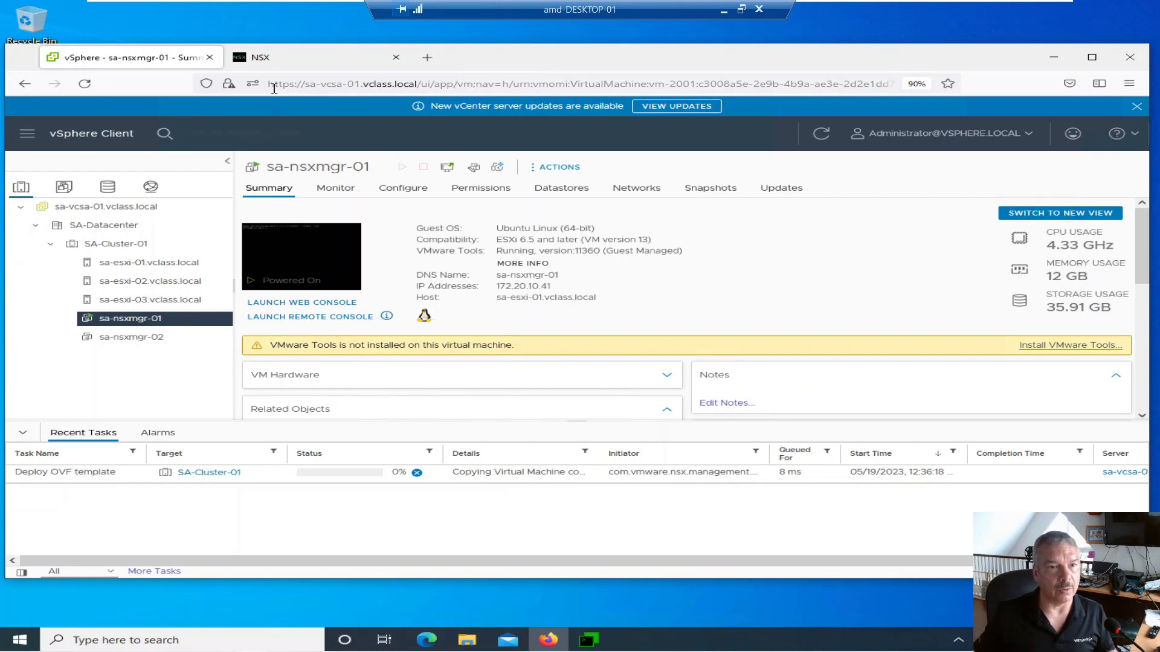
left_click(286, 68)
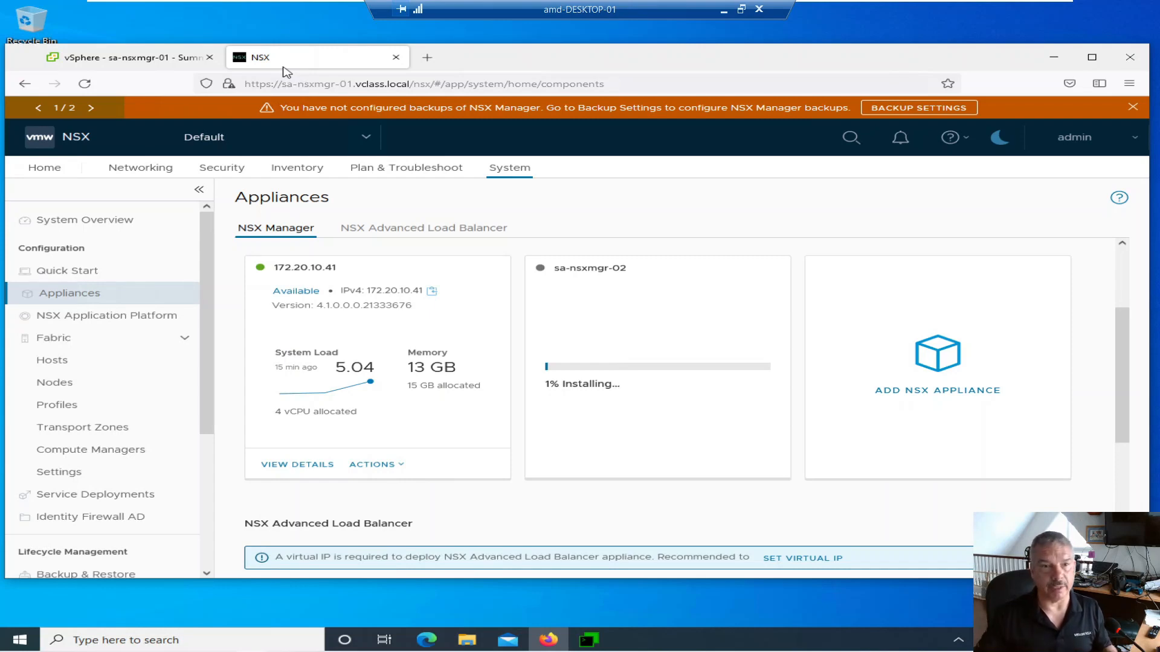
left_click(151, 58)
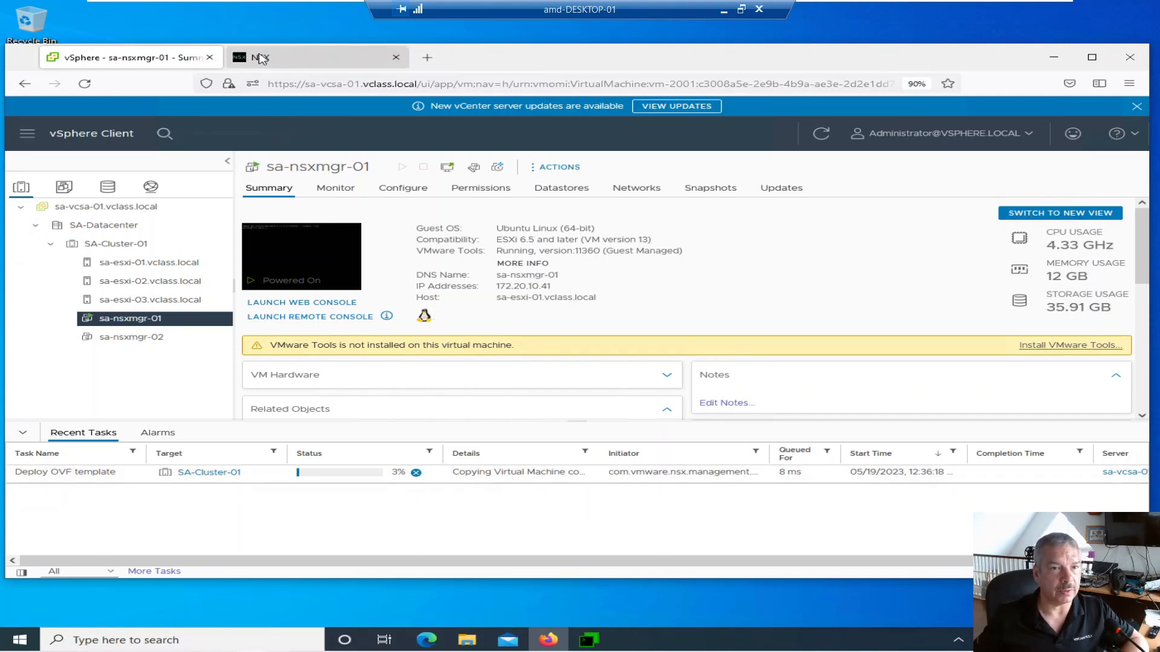
left_click(277, 63)
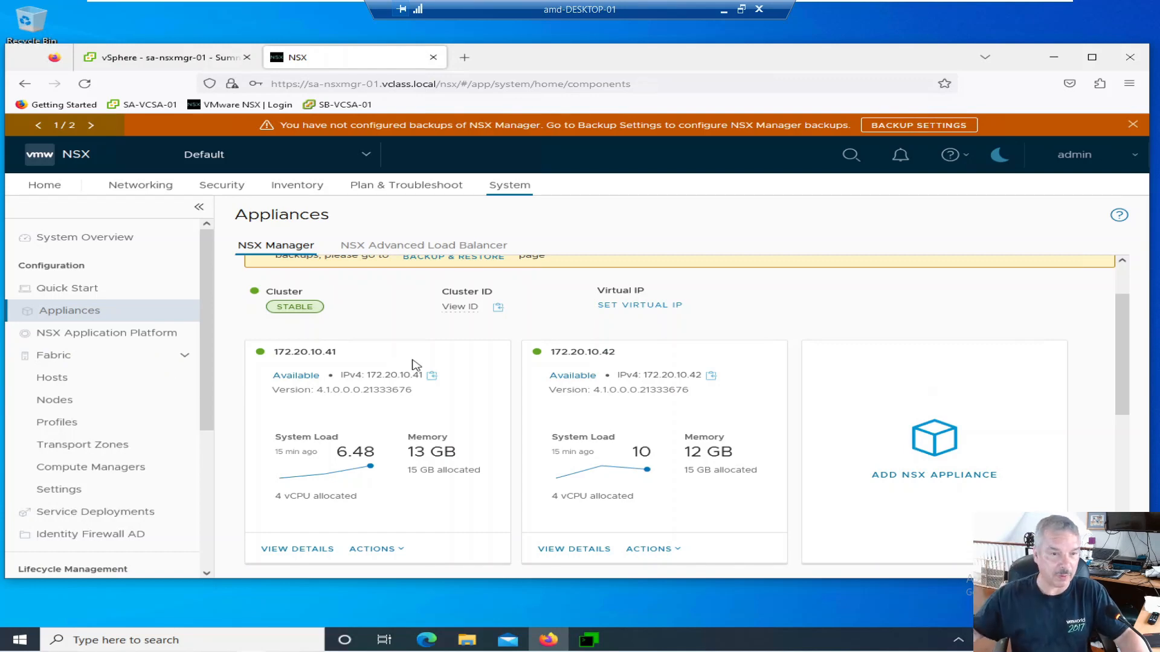
- Check vSphere, then open the Add NSX Appliance wizard for a third manager node
left_click(144, 61)
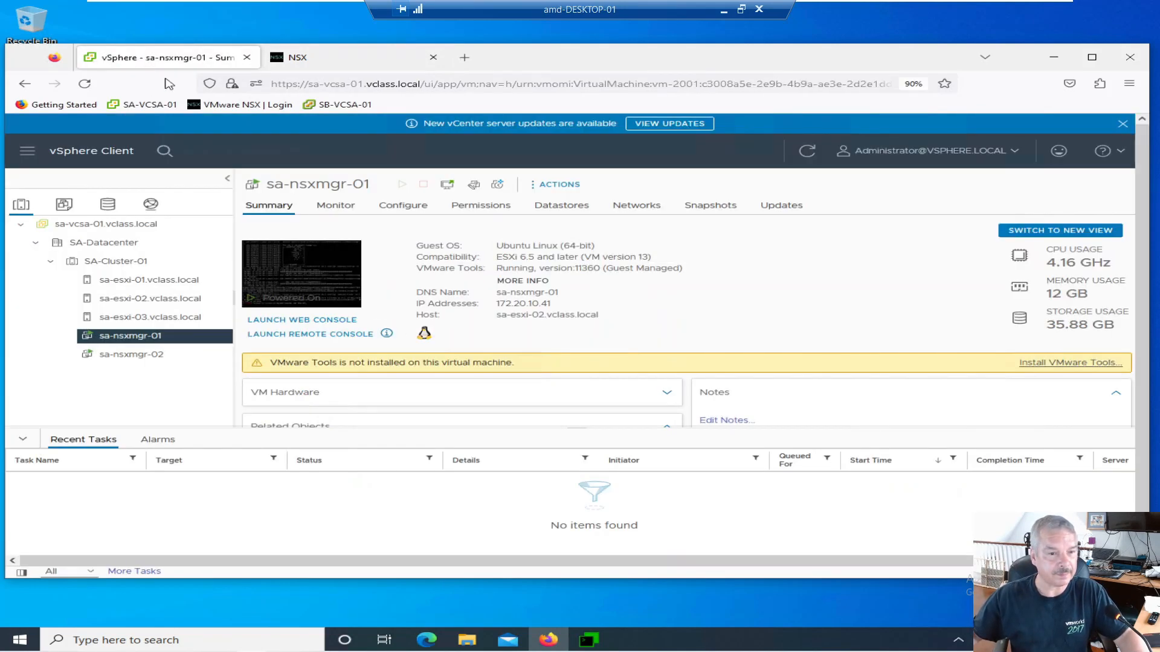
left_click(322, 58)
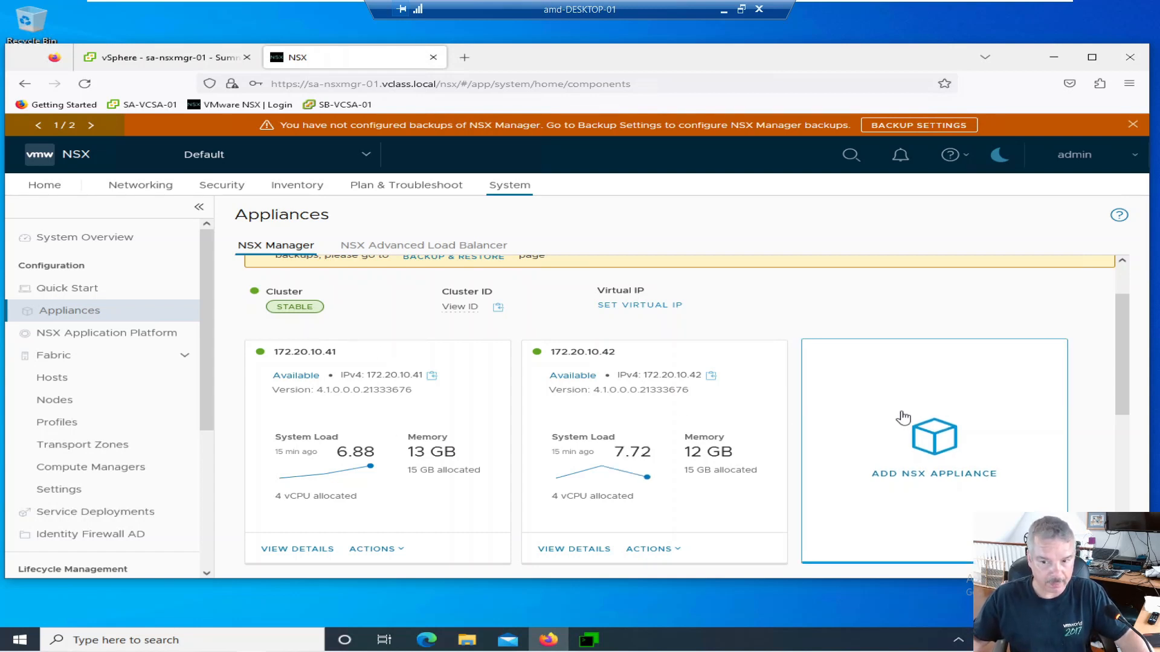
left_click(1006, 426)
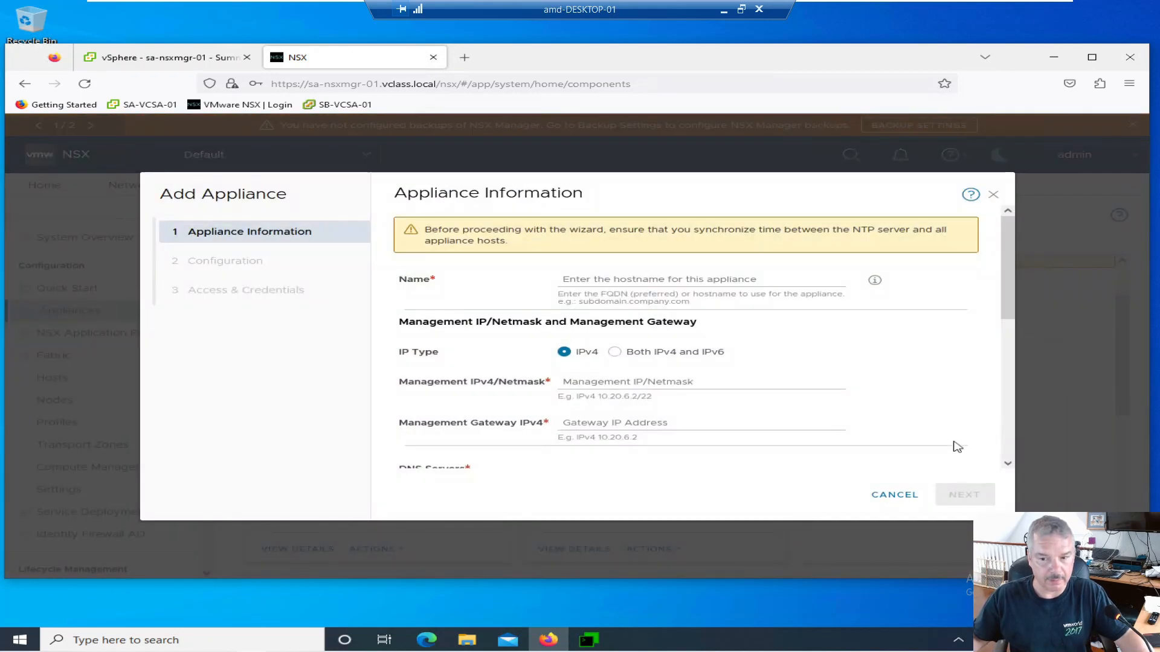
- Restart the wizard and enter name sa-nsxmgr-03, IP 172.20.10.43/24 and gateway 172.20.10.1
left_click(882, 497)
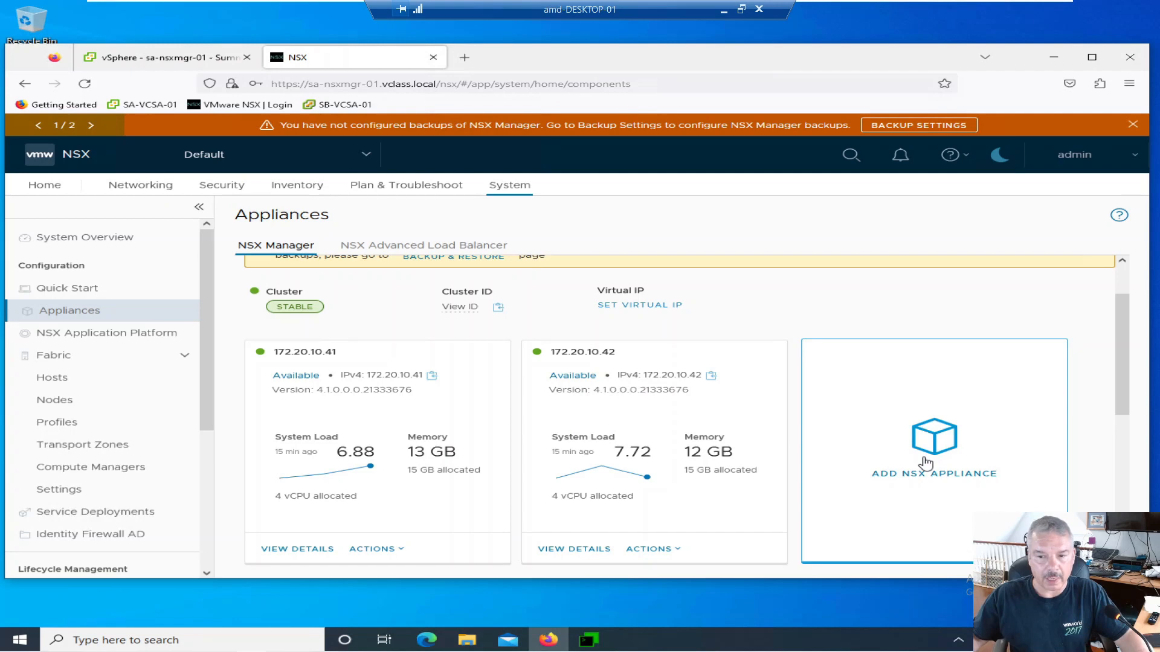
left_click(927, 462)
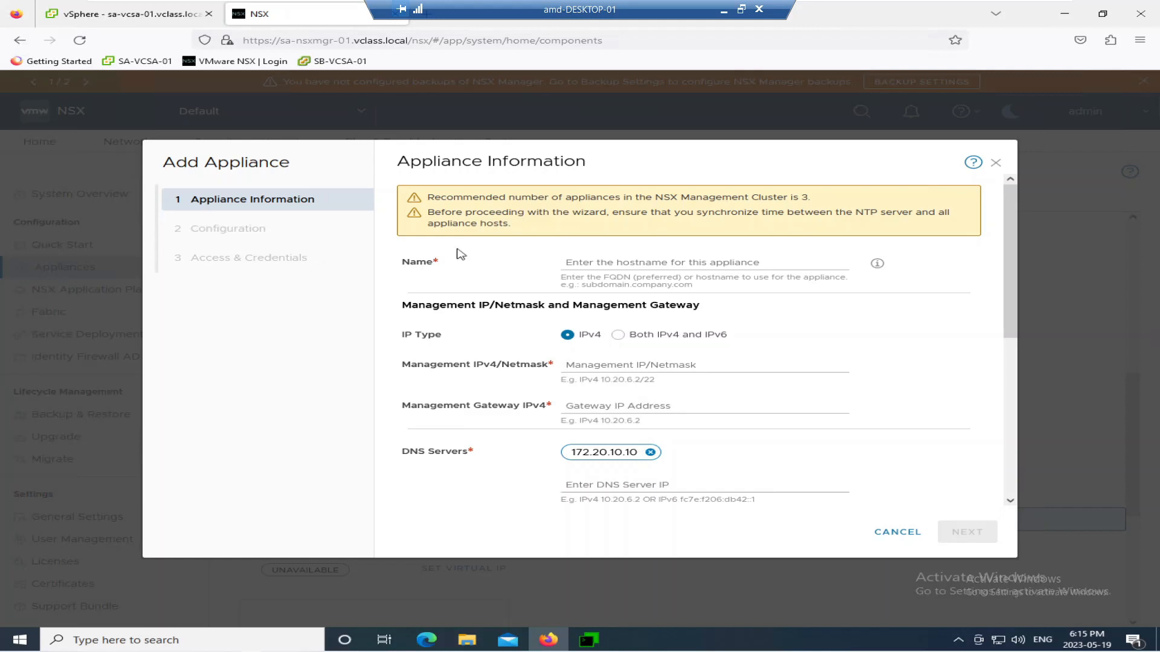
left_click(568, 264)
type("sa-nsxmgr-03.vclass.l")
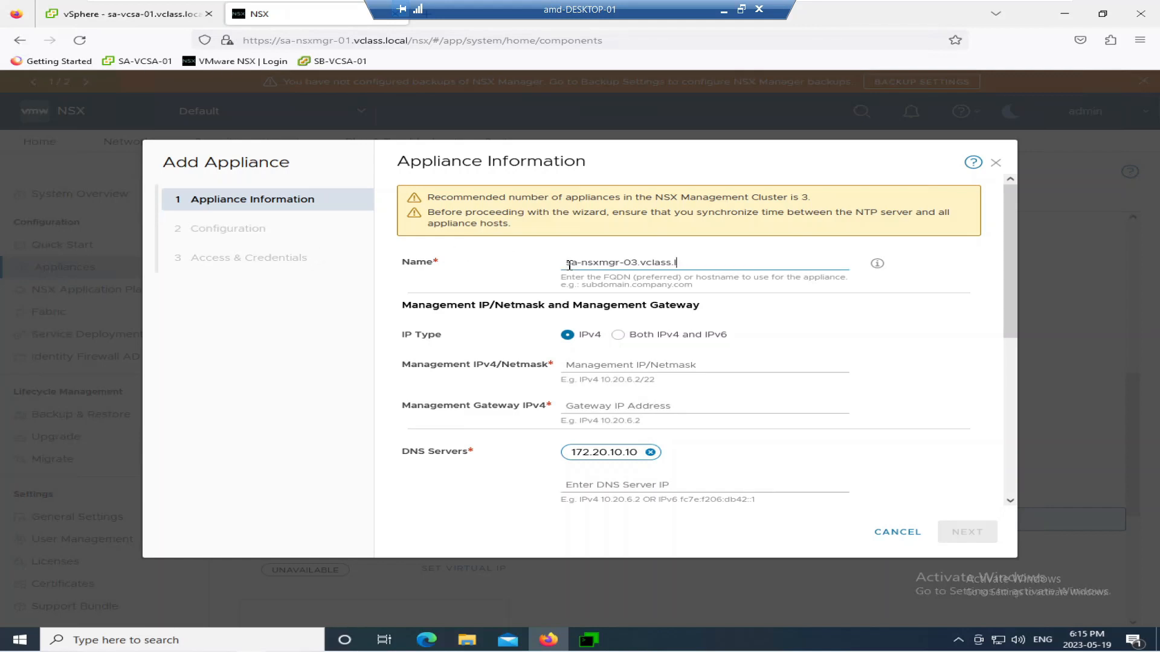
left_click(601, 365)
type("172.20.10.43/24")
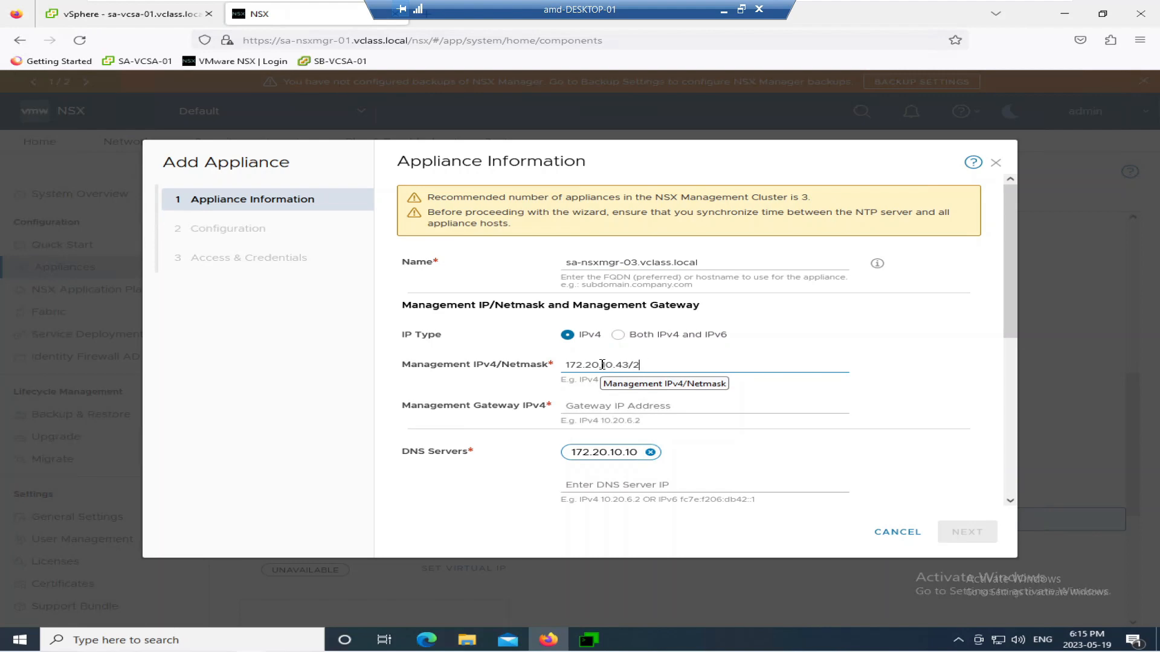
left_click(602, 406)
type("172.20.10.10")
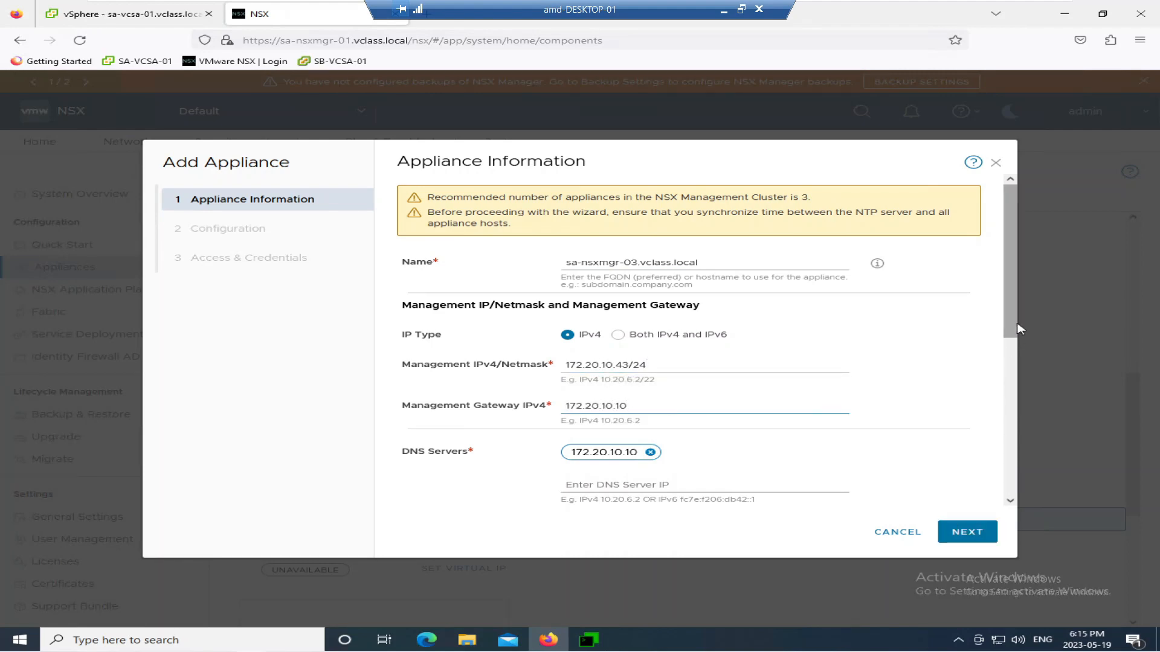
left_click_drag(1010, 260, 1023, 503)
left_click(965, 531)
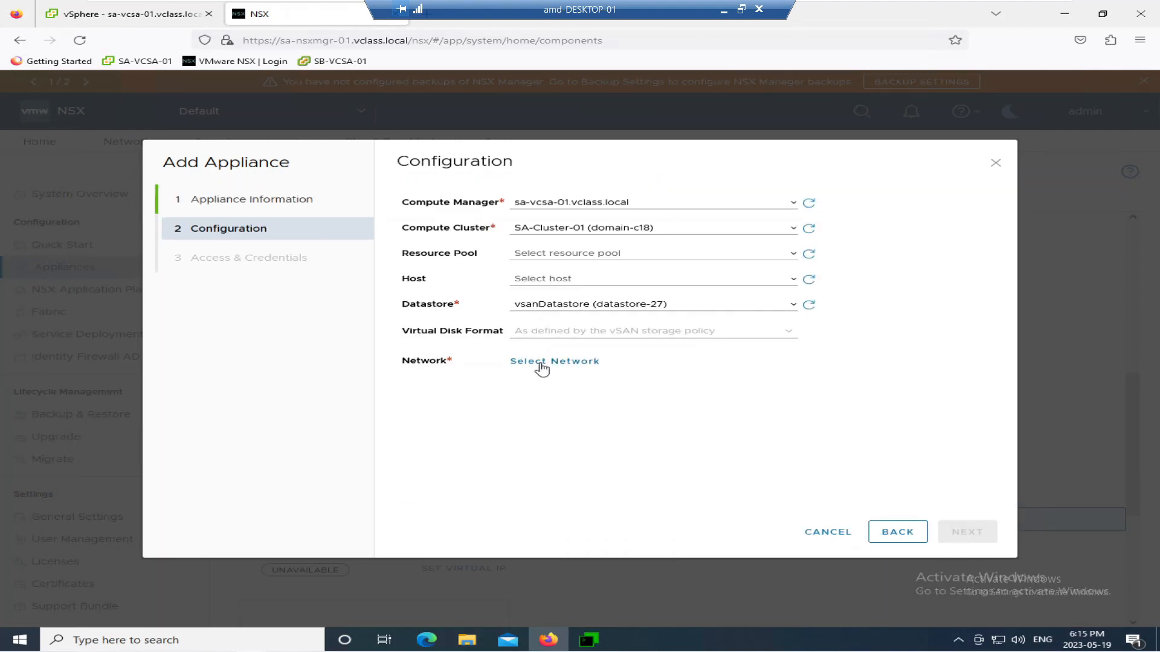
- Connect the third appliance to the Management network and continue to credentials
left_click(543, 363)
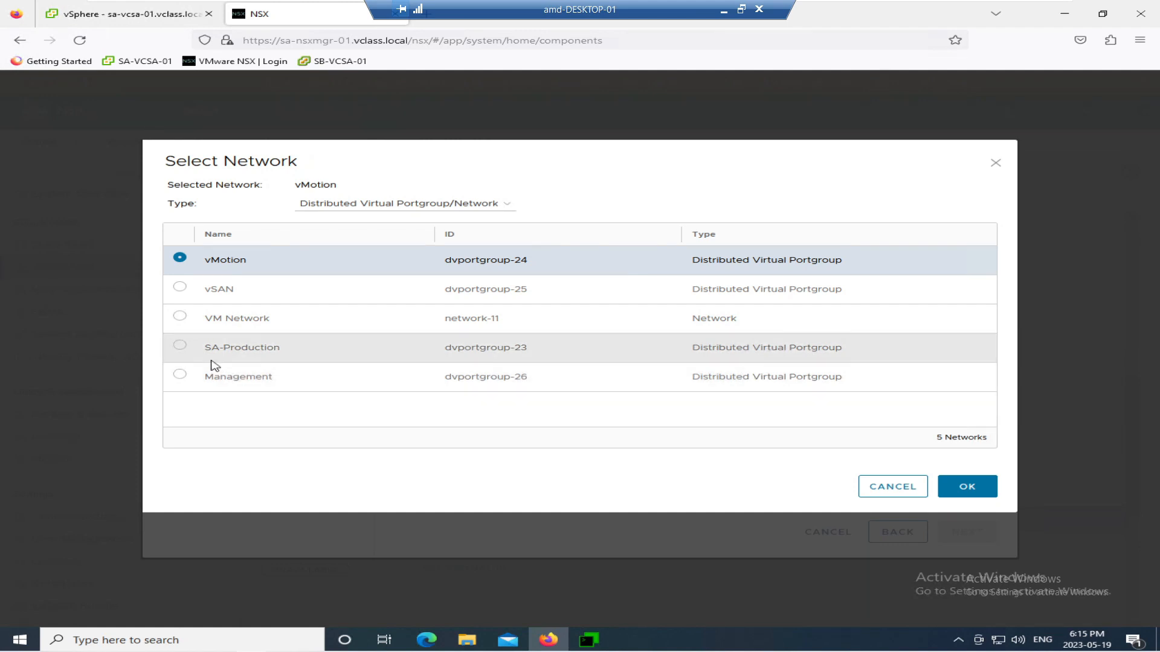
left_click(211, 375)
left_click(967, 487)
left_click(965, 532)
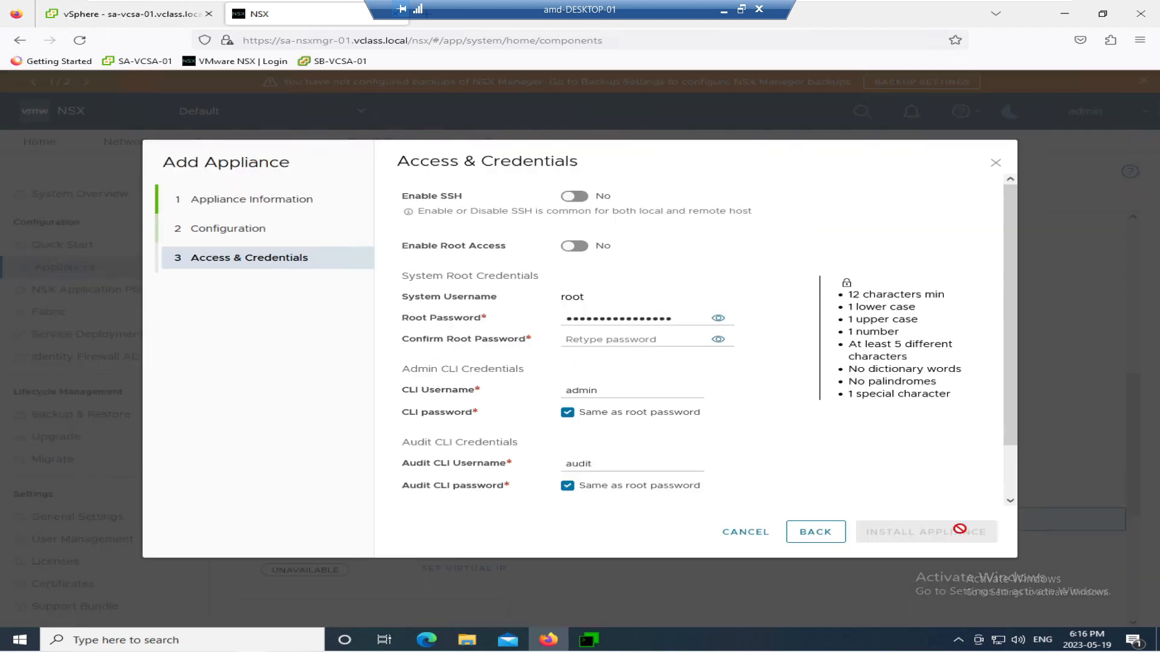
- Enable SSH and root access, confirm the root password, and install sa-nsxmgr-03
left_click(574, 246)
left_click(718, 318)
left_click_drag(675, 315, 536, 321)
left_click(580, 342)
key("ctrl+v")
left_click(886, 534)
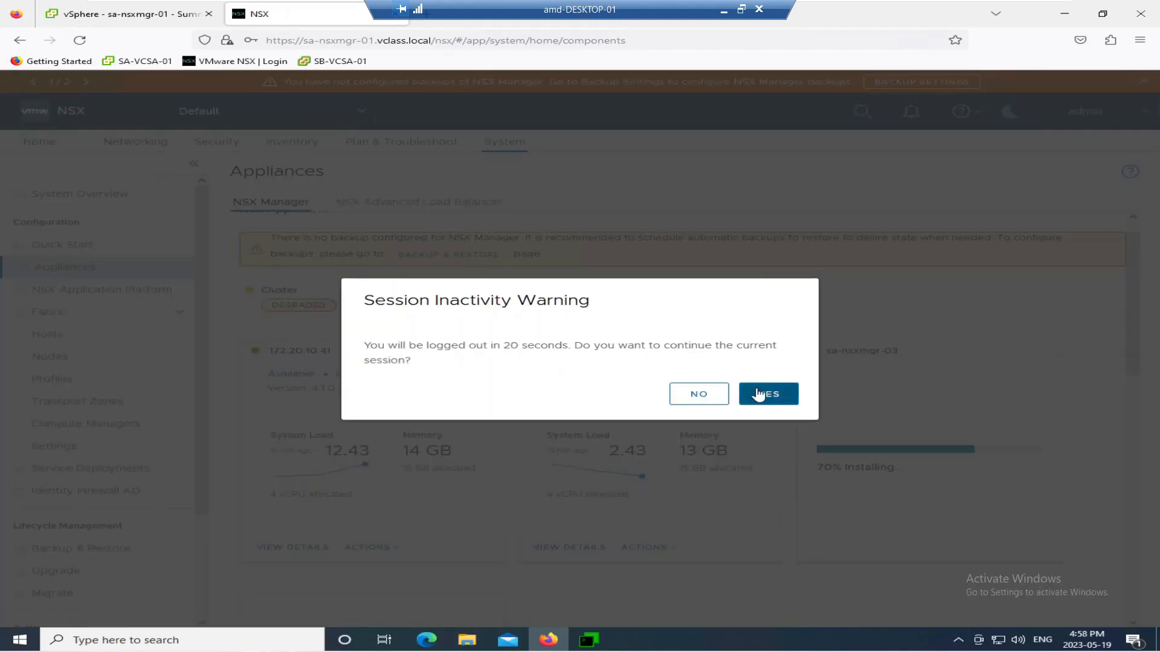
- Dismiss the inactivity warning and go to Home once sa-nsxmgr-03 finishes installing
left_click(761, 395)
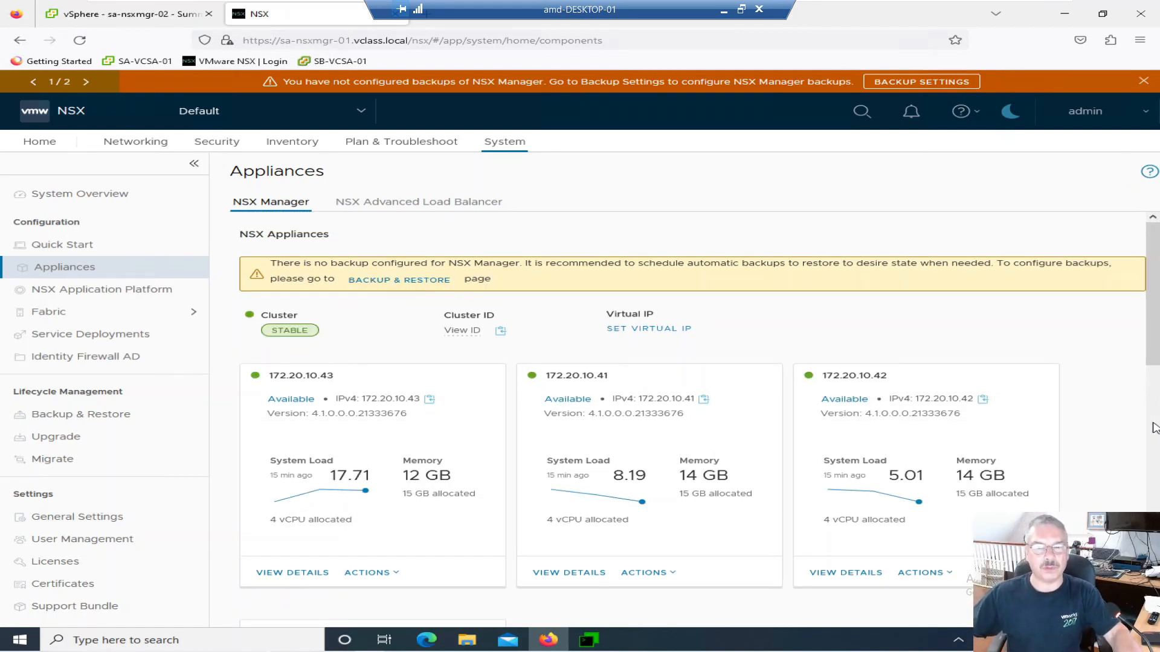
left_click(44, 141)
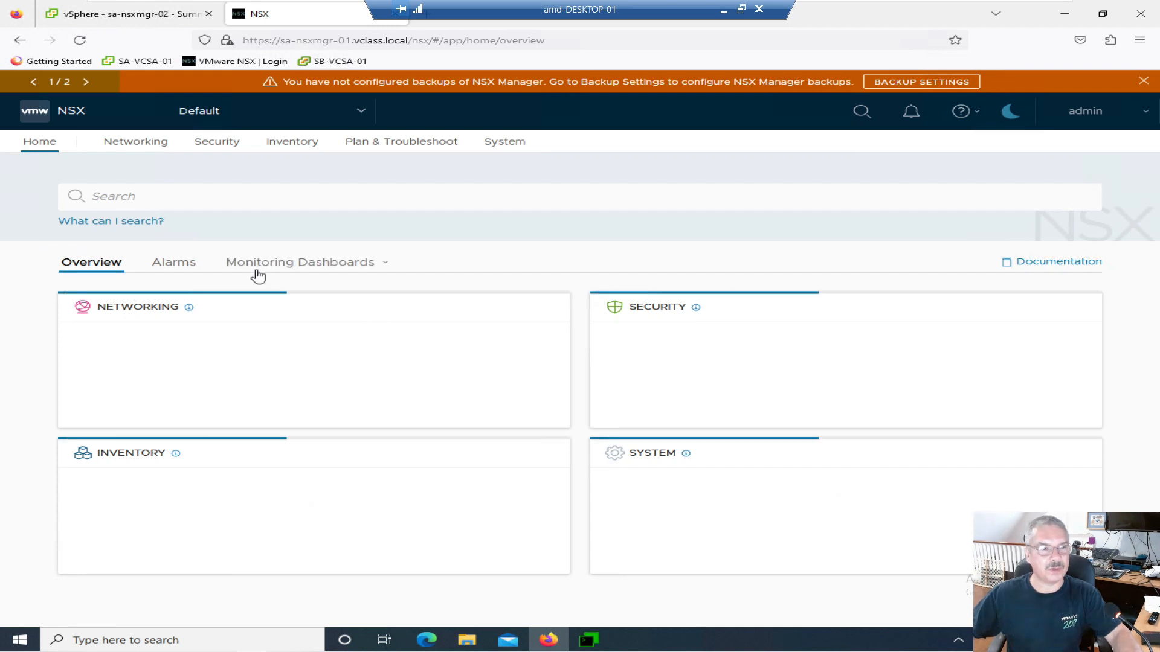
- Go to System > Appliances to view all three nodes Available in the STABLE cluster
left_click(492, 144)
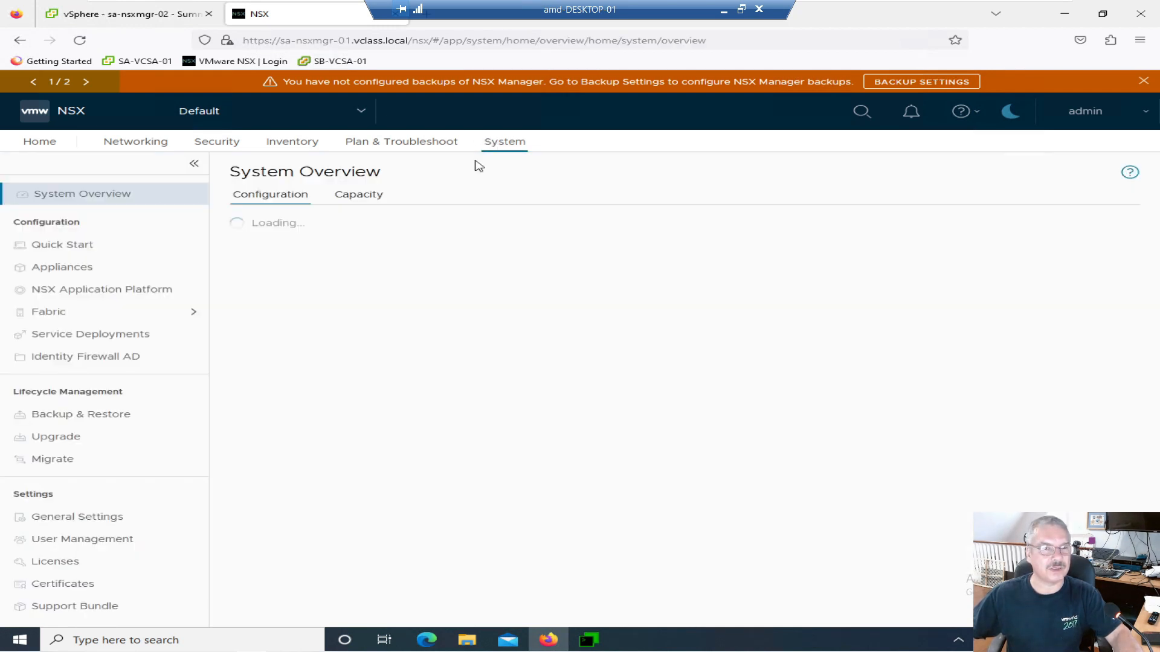
left_click(68, 270)
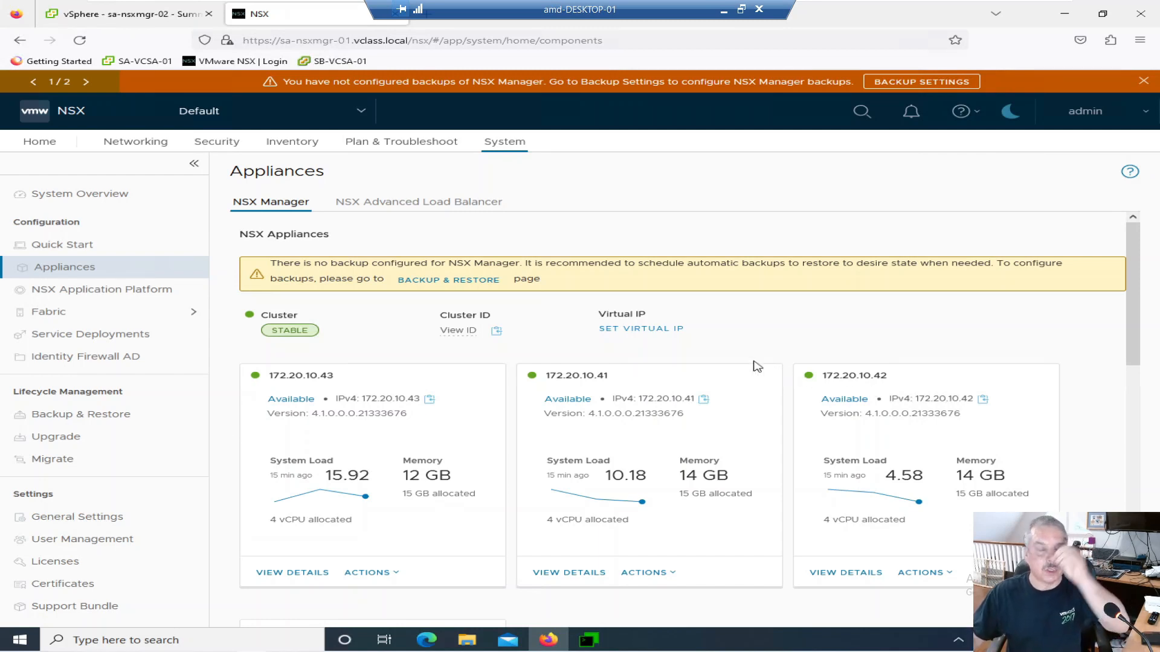
- Set the management cluster's virtual IP address to 172.20.10.44 and save it
left_click(630, 328)
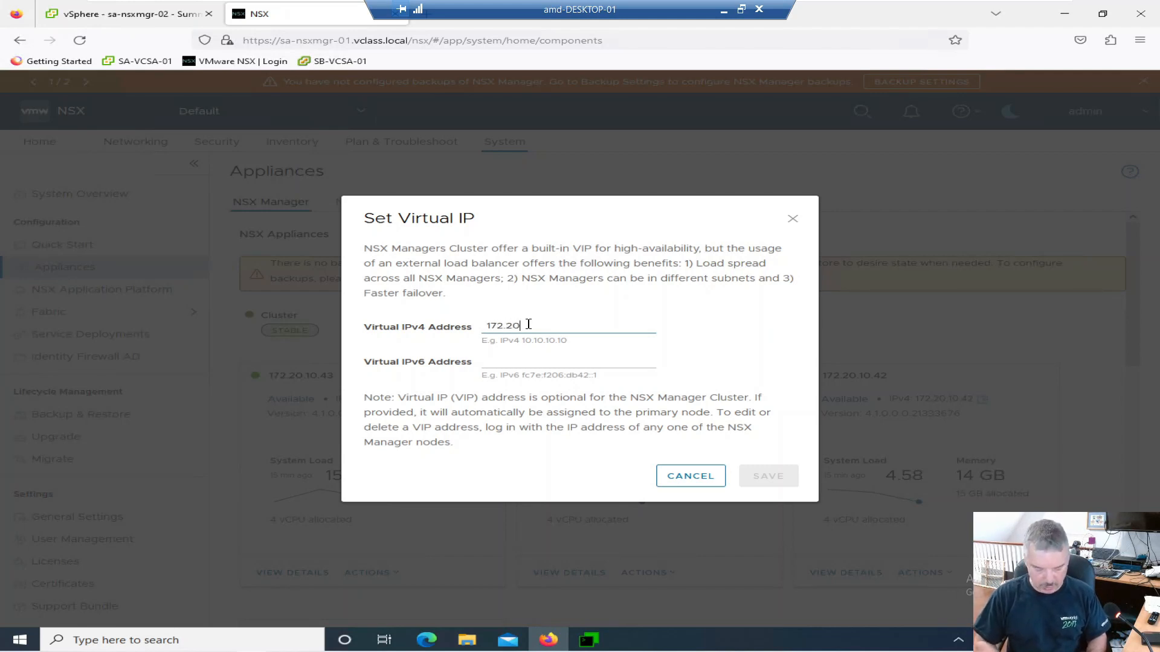
type("172.20.10.44")
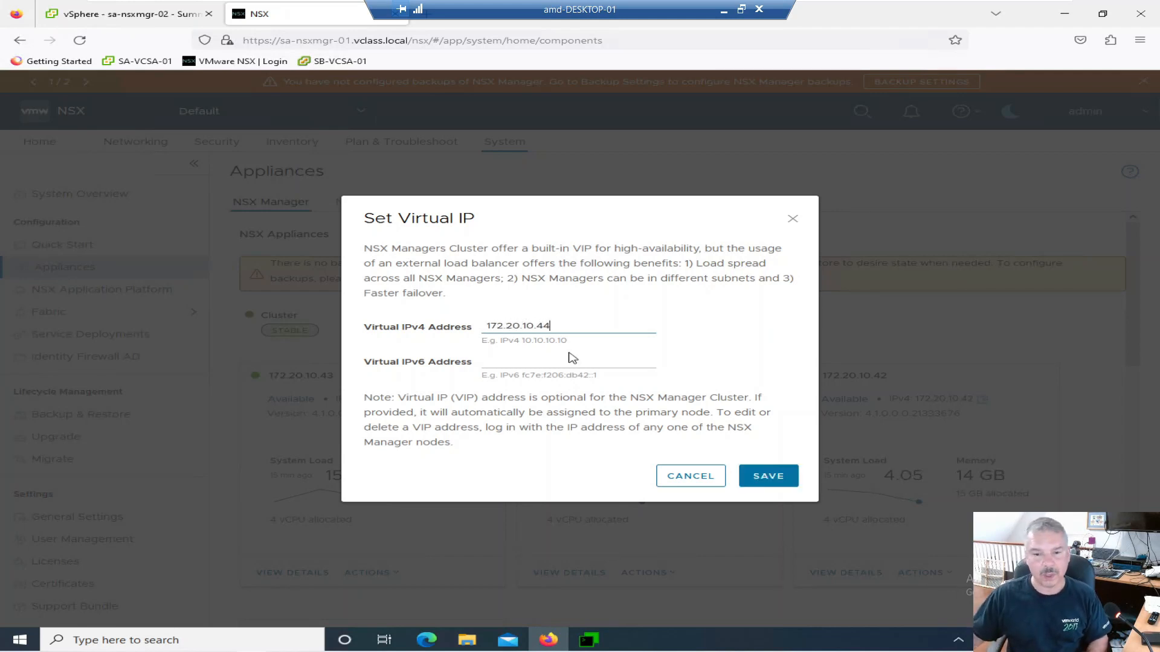
left_click(757, 474)
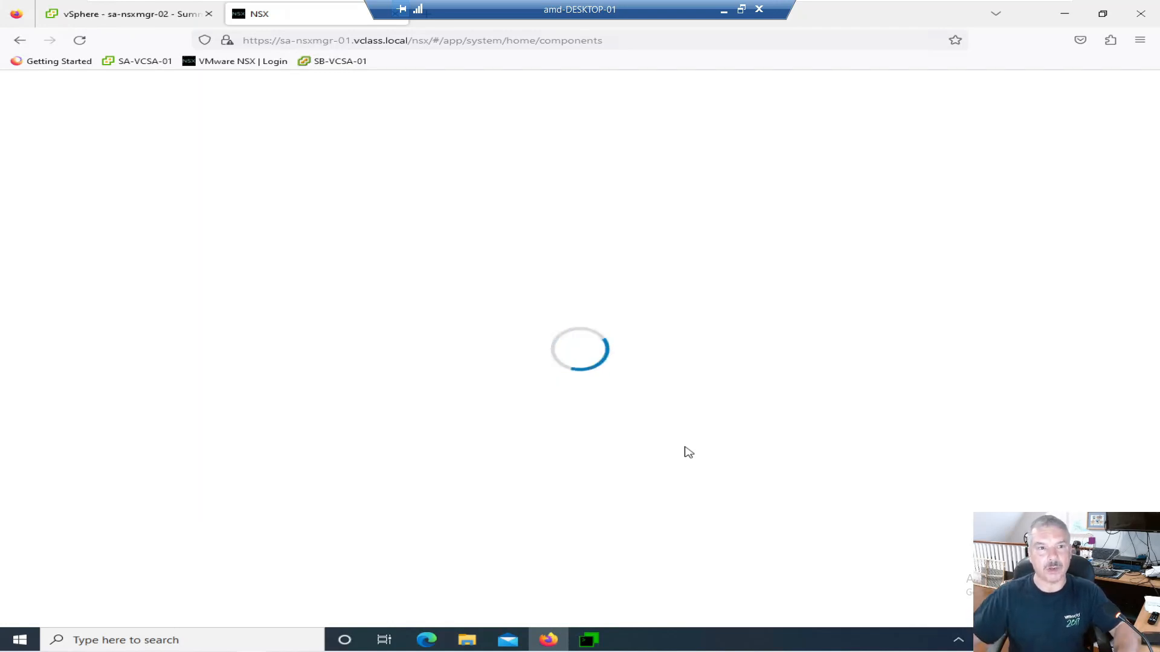
- Load the SA-VCSA-01 vCenter client, close the extra vSphere tab, and bring up Firefox View
left_click(151, 68)
left_click(174, 15)
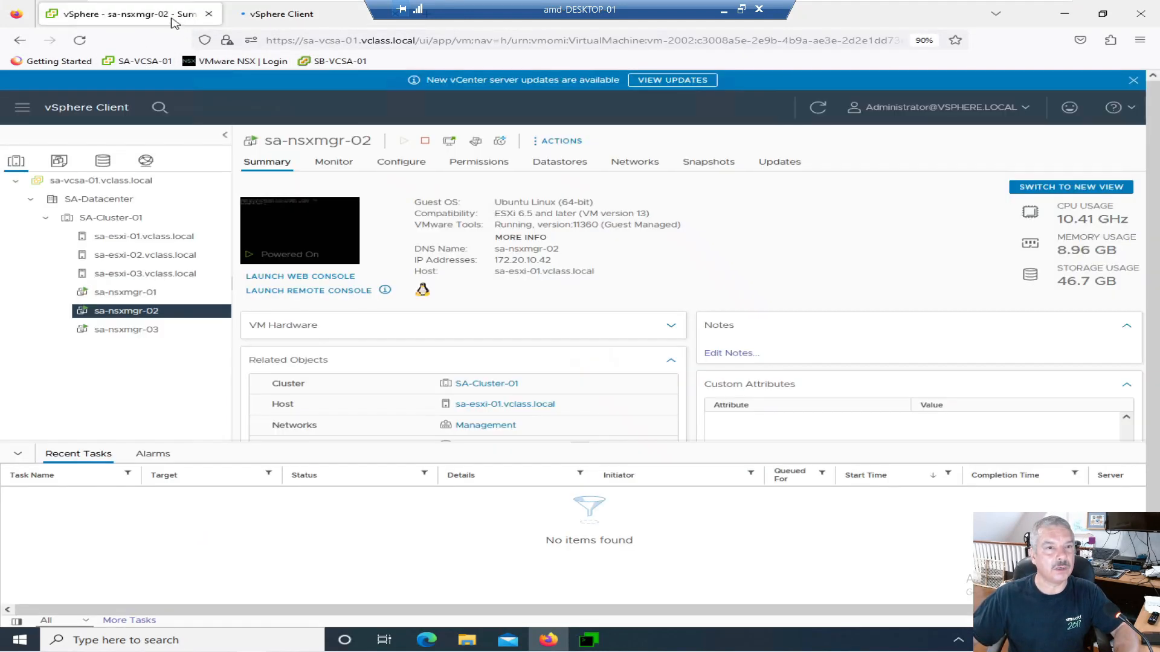
left_click(396, 20)
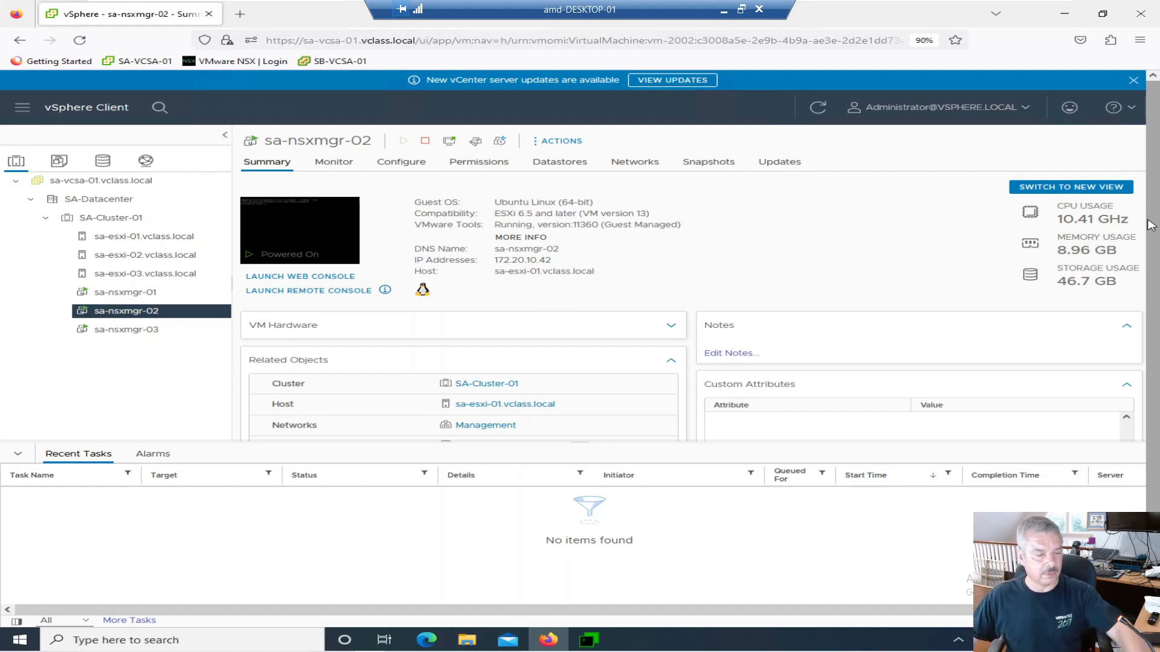
left_click(16, 13)
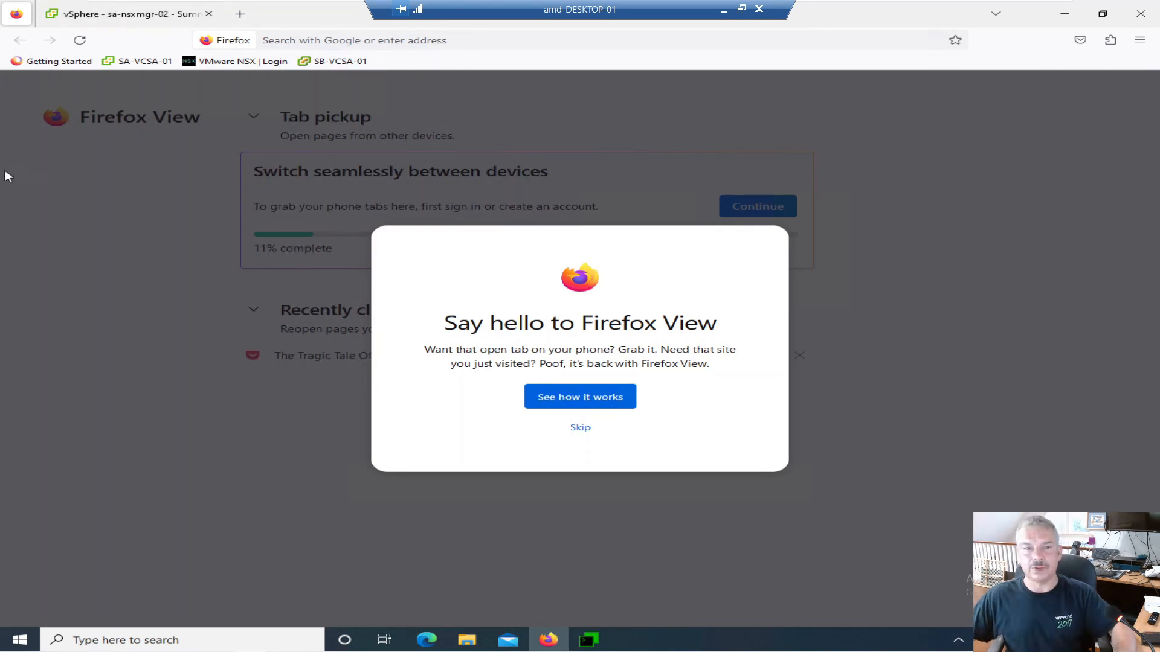
left_click(305, 39)
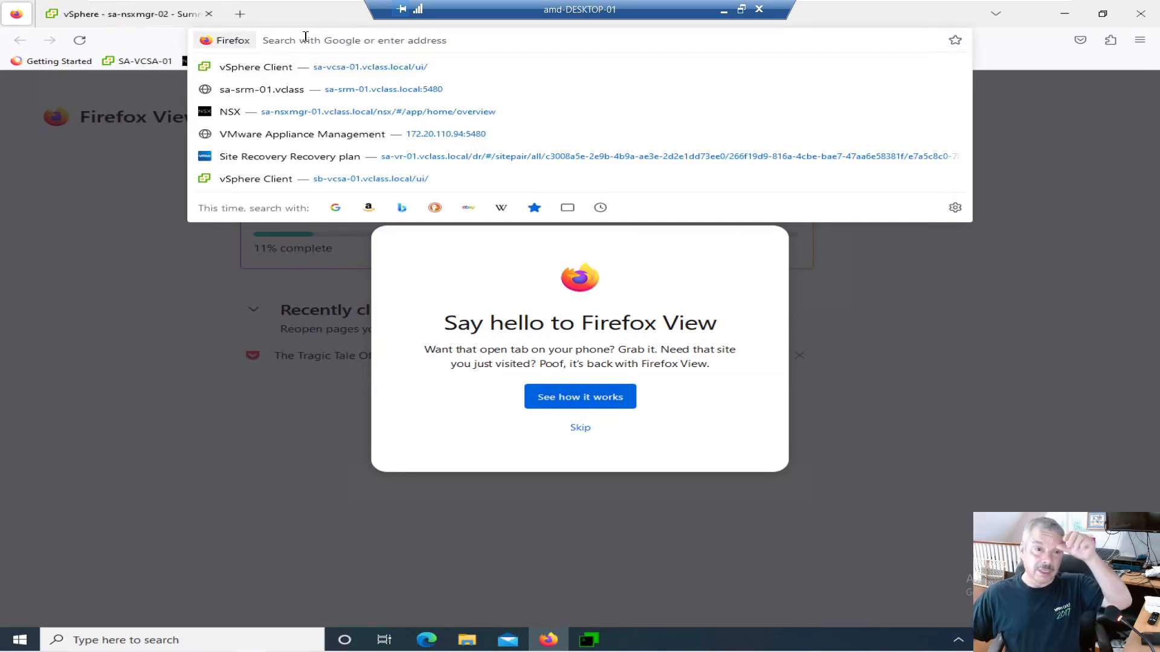
type("172.20.10.4")
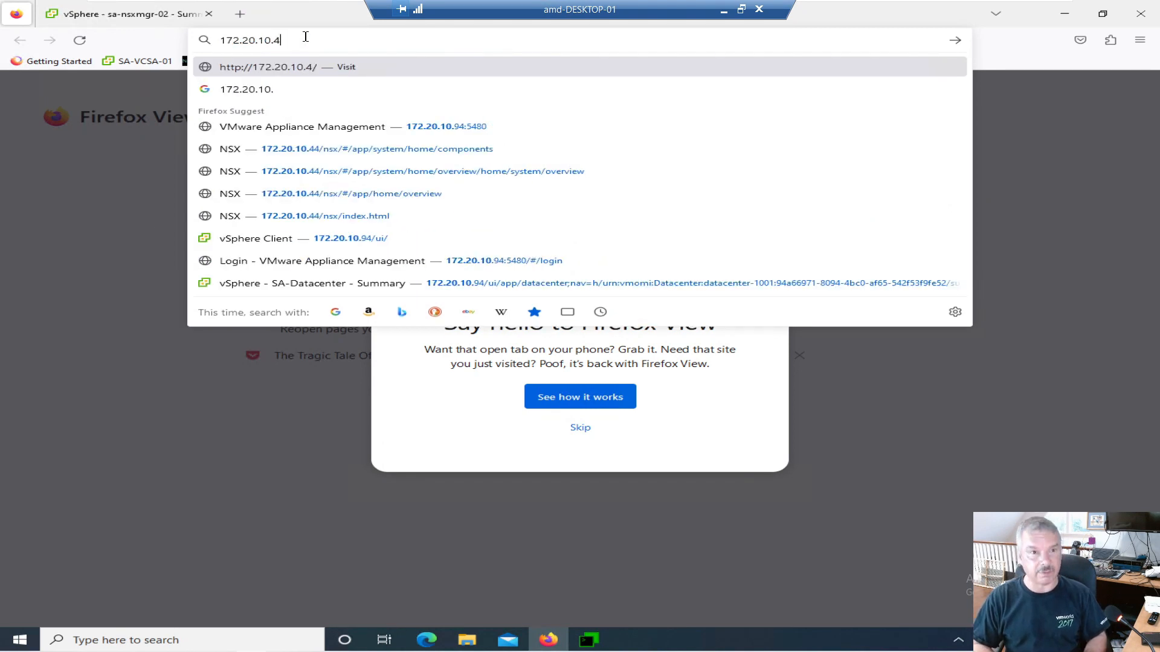
type("4")
key("Return")
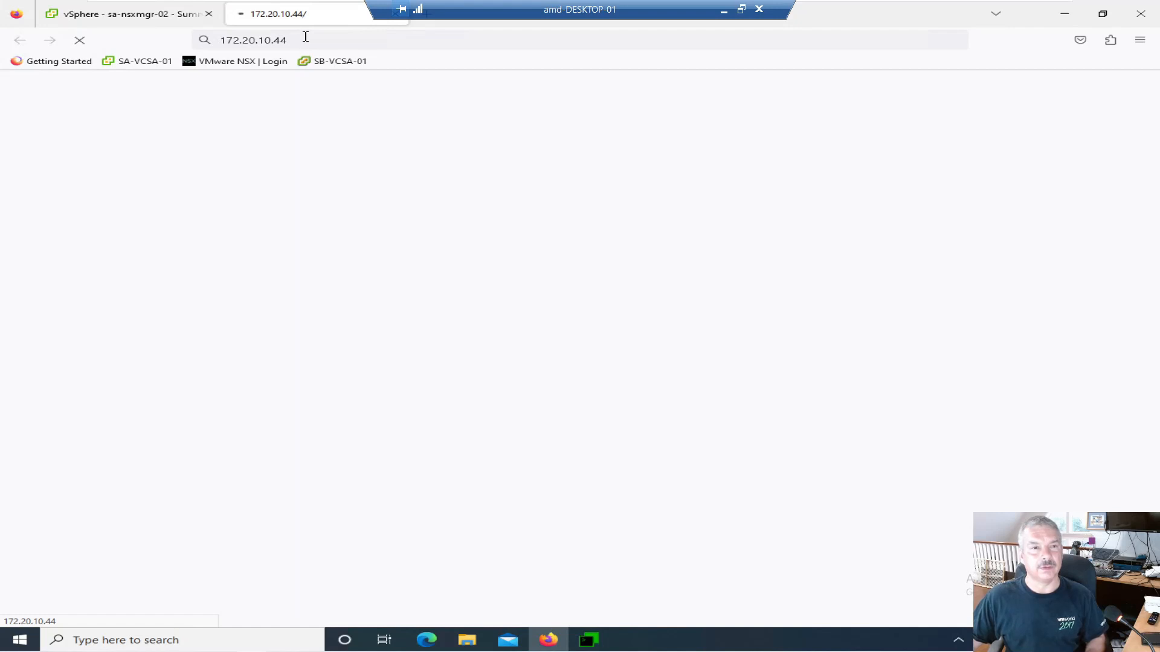
left_click(222, 40)
key("Home")
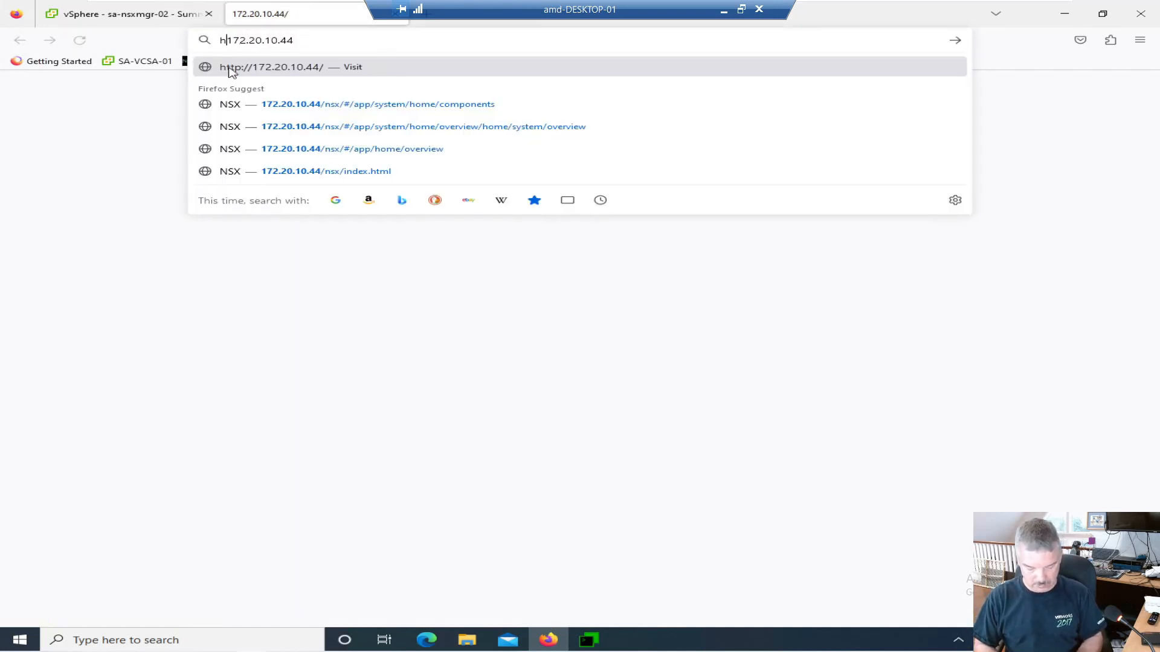
type("https://")
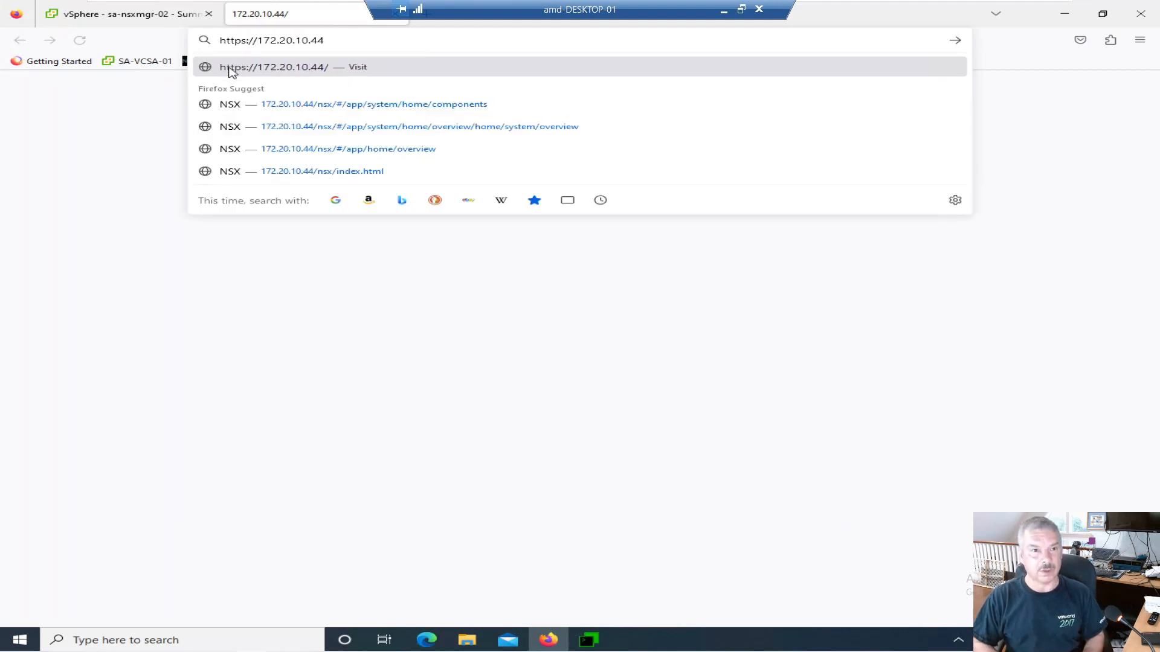
key("Return")
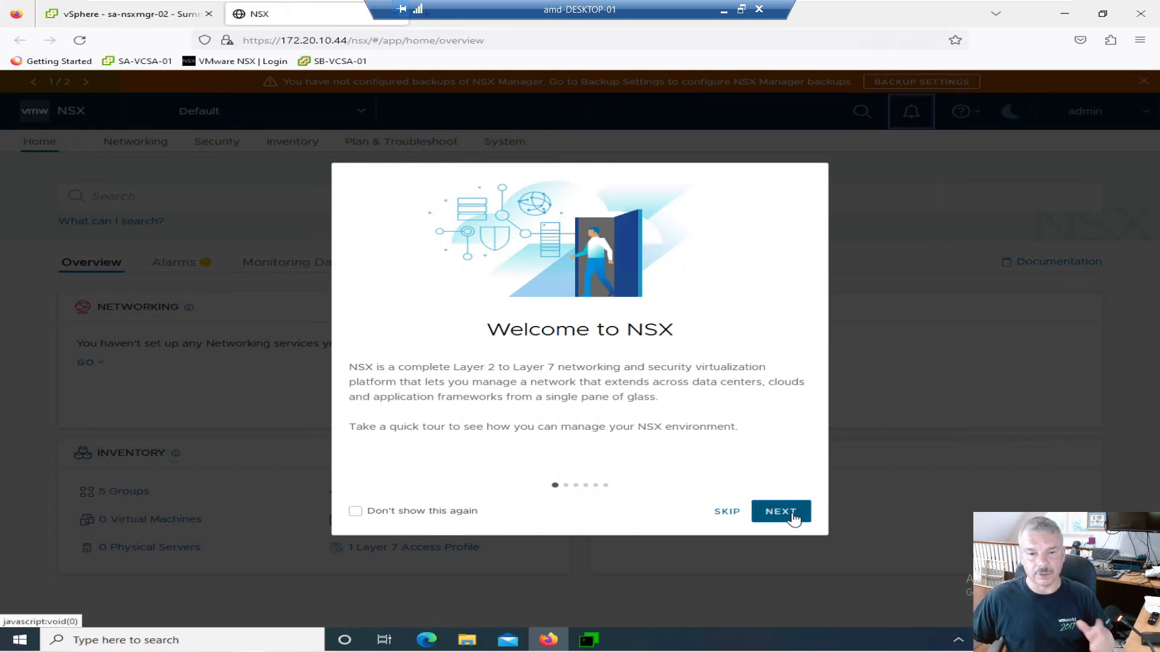
left_click(735, 513)
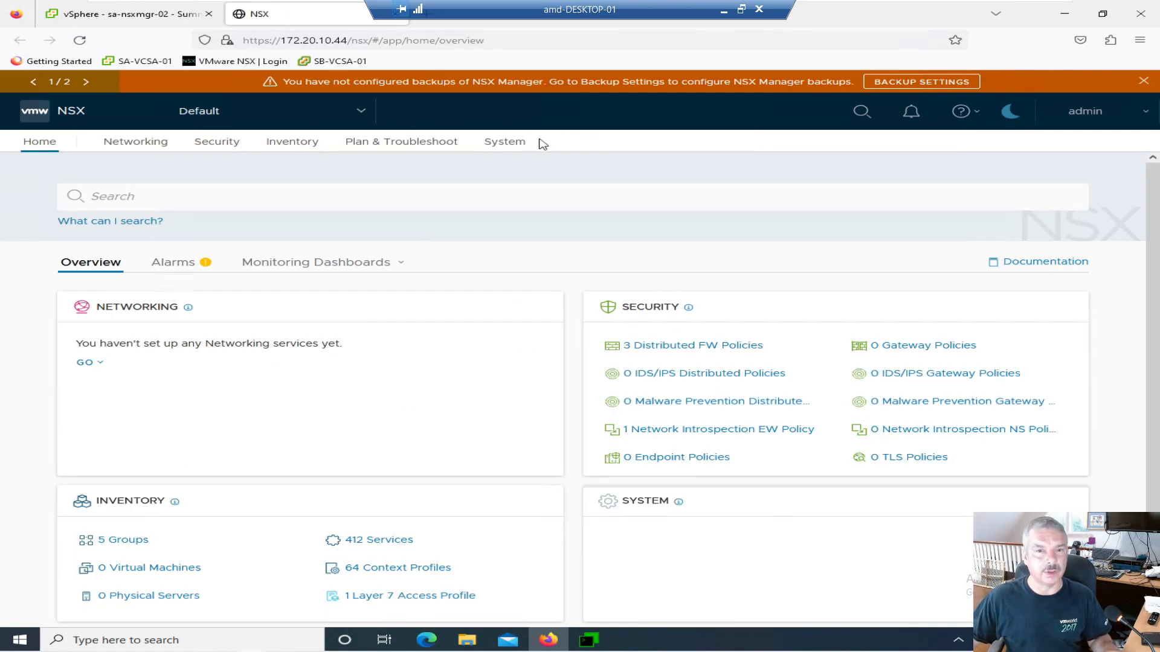
left_click(517, 144)
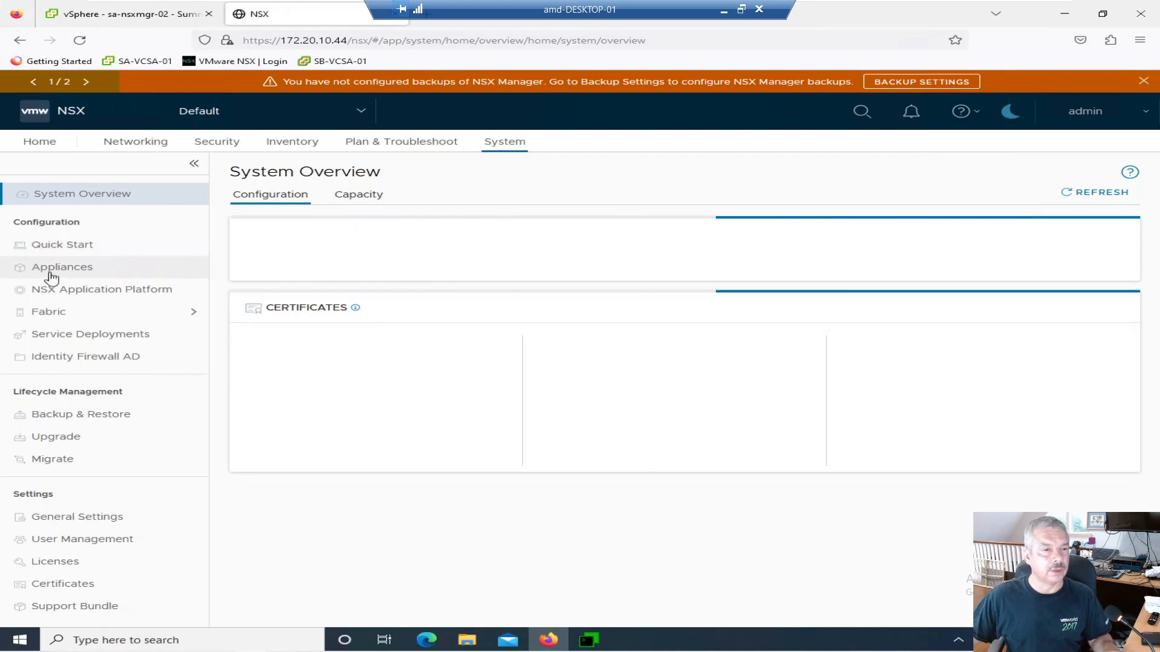
- Show the Appliances page listing the three-node cluster with virtual IP 172.20.10.44
left_click(51, 275)
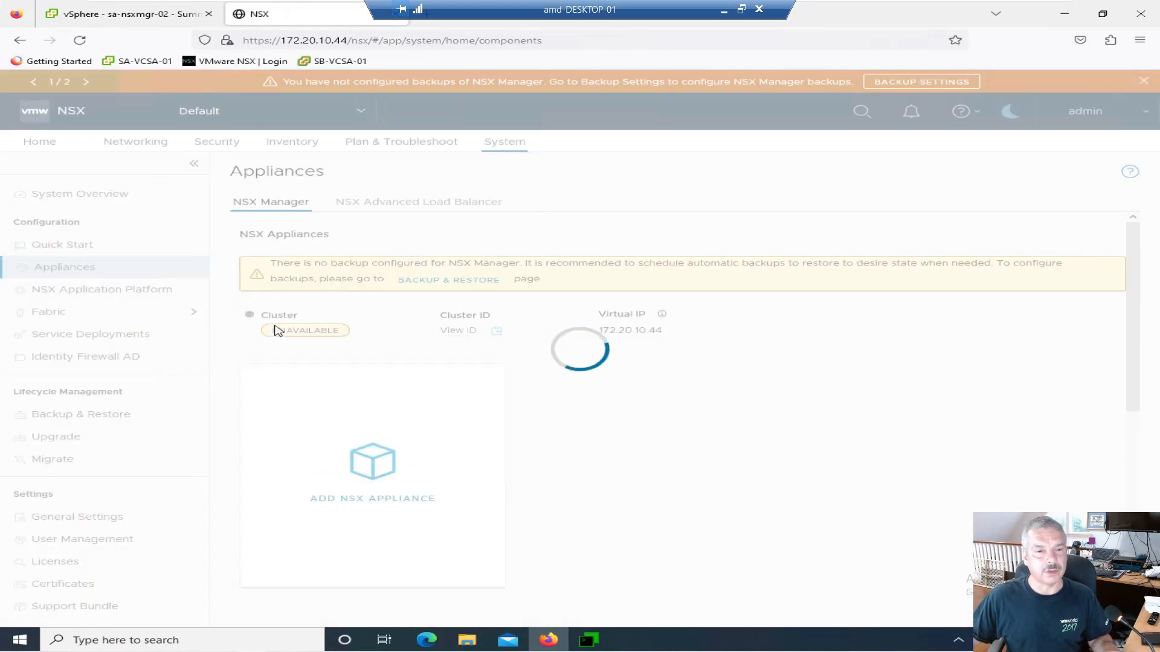